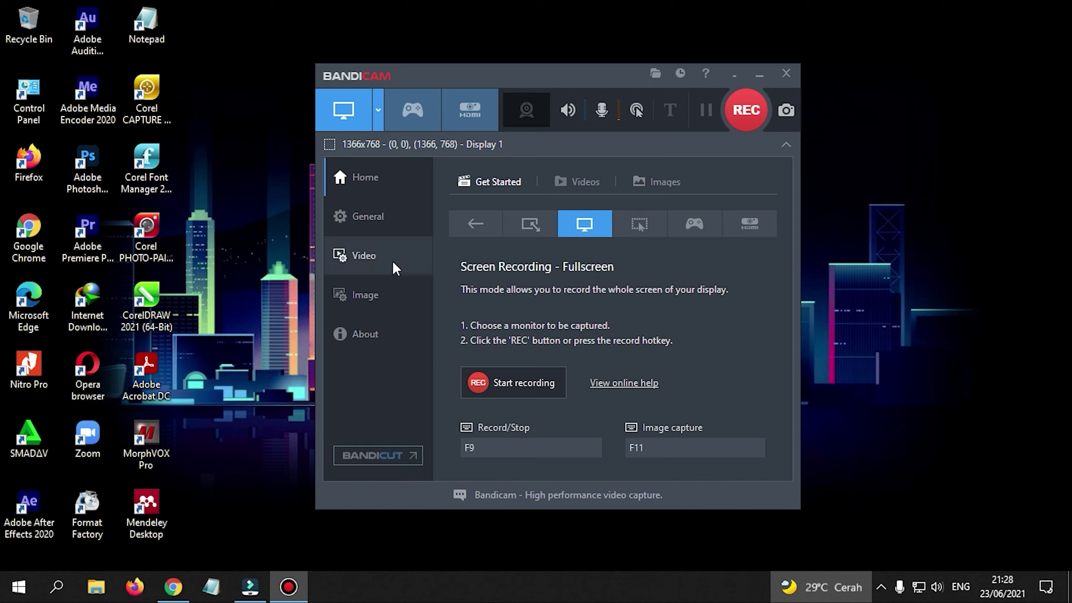
# Open the video recording settings and review the record/stop and pause hotkeys
pyautogui.click(370, 254)
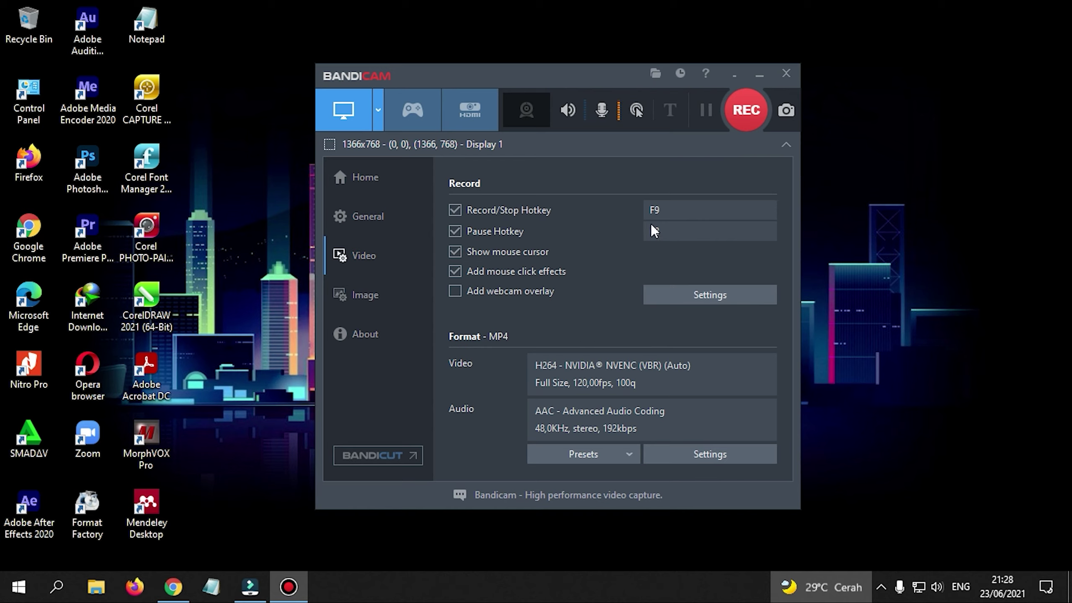
pyautogui.click(665, 208)
pyautogui.click(670, 226)
pyautogui.click(614, 244)
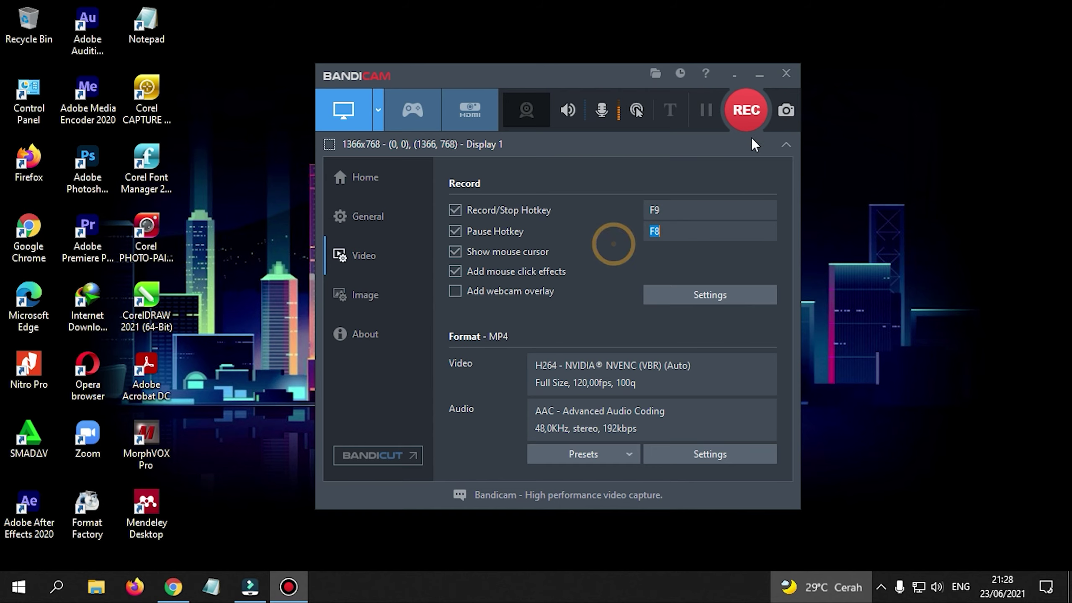
pyautogui.click(759, 74)
pyautogui.click(288, 587)
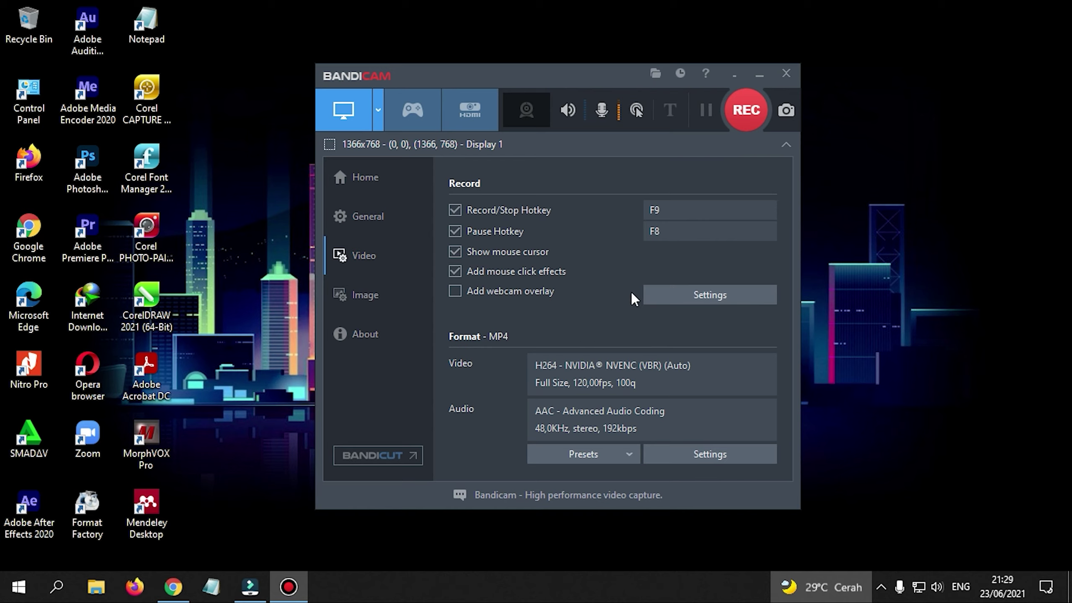
# Open the detailed sound recording settings and keep sound recording enabled
pyautogui.click(710, 291)
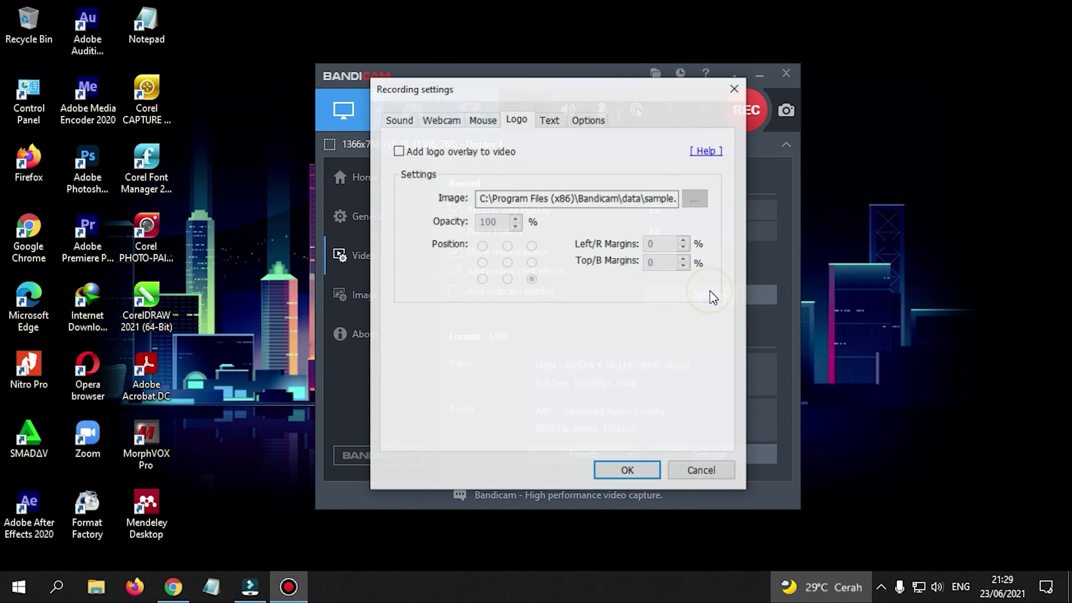
pyautogui.click(398, 119)
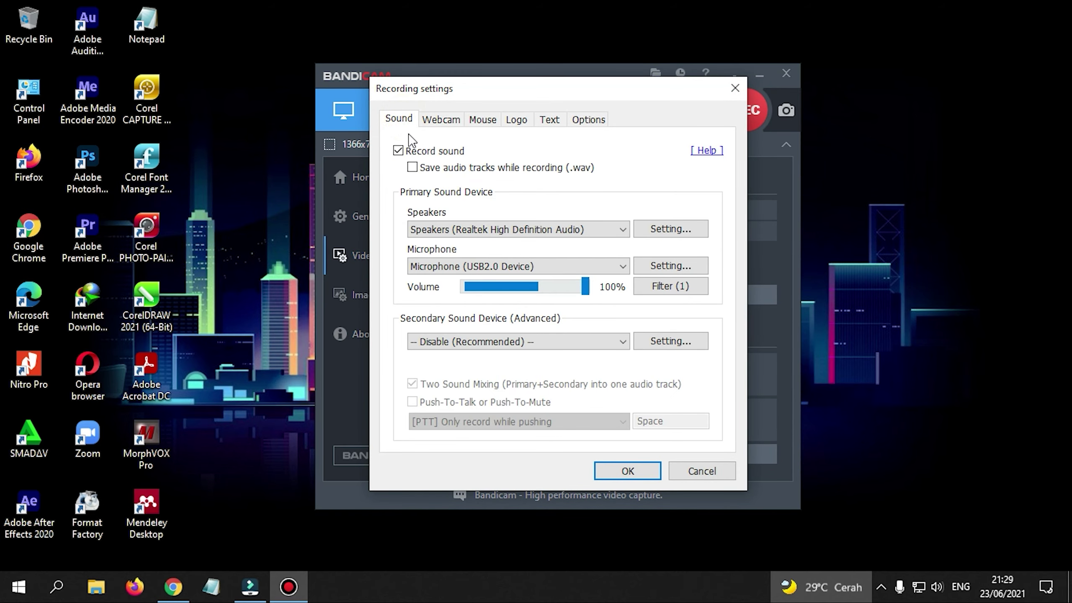
pyautogui.moveTo(454, 97); pyautogui.dragTo(436, 120)
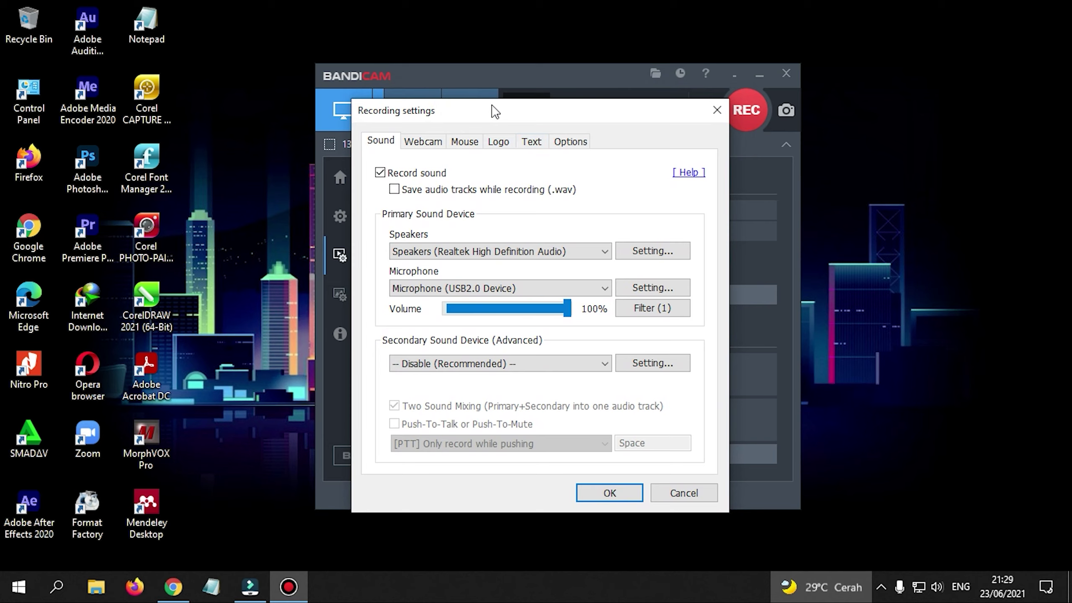
pyautogui.click(380, 173)
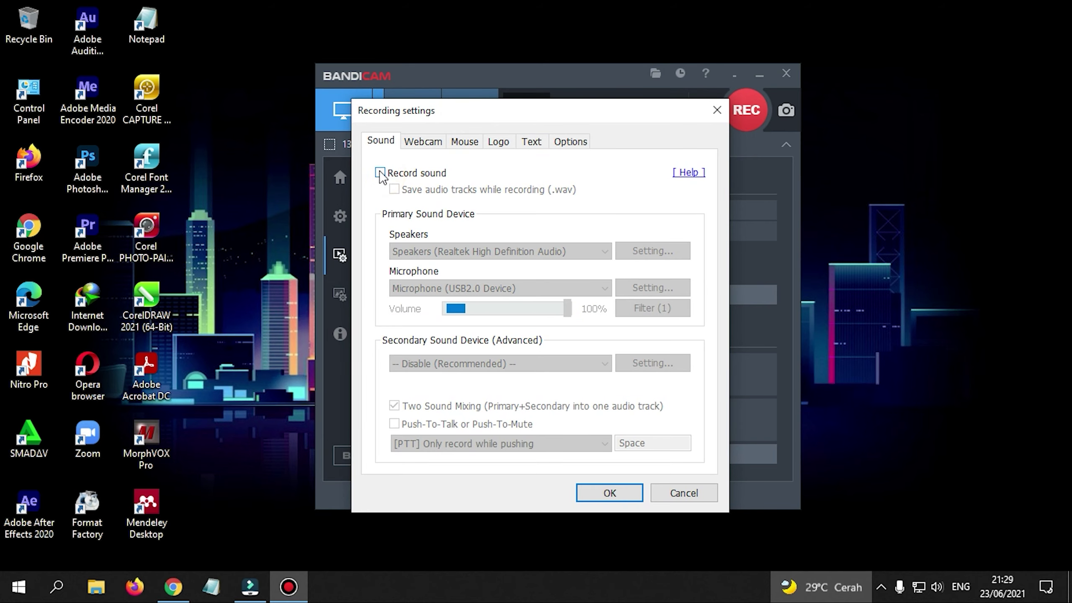
pyautogui.click(379, 173)
pyautogui.click(380, 173)
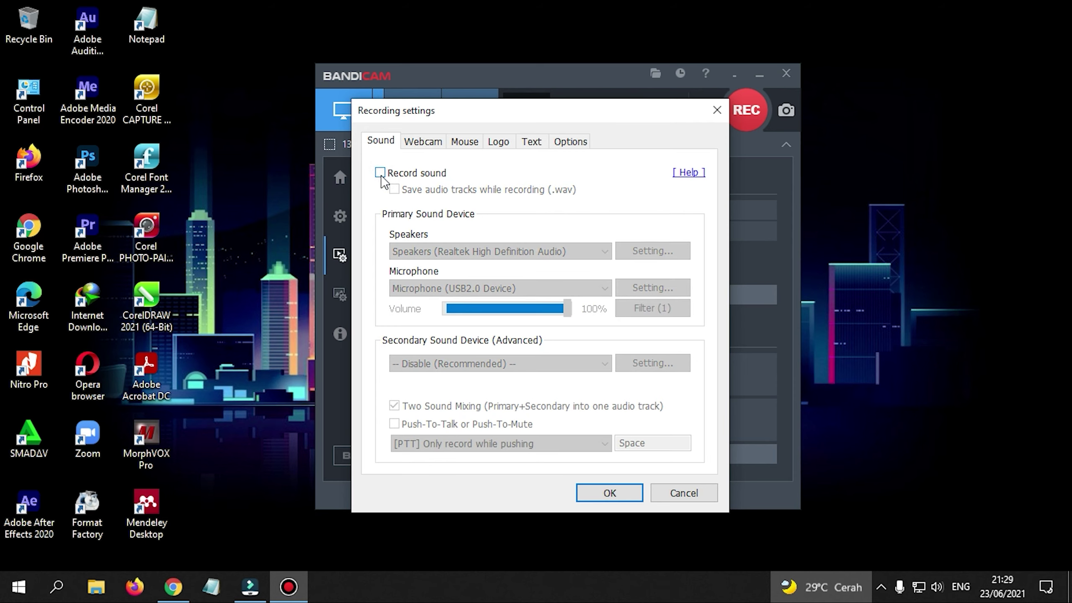
pyautogui.click(380, 173)
pyautogui.moveTo(467, 113); pyautogui.dragTo(503, 90)
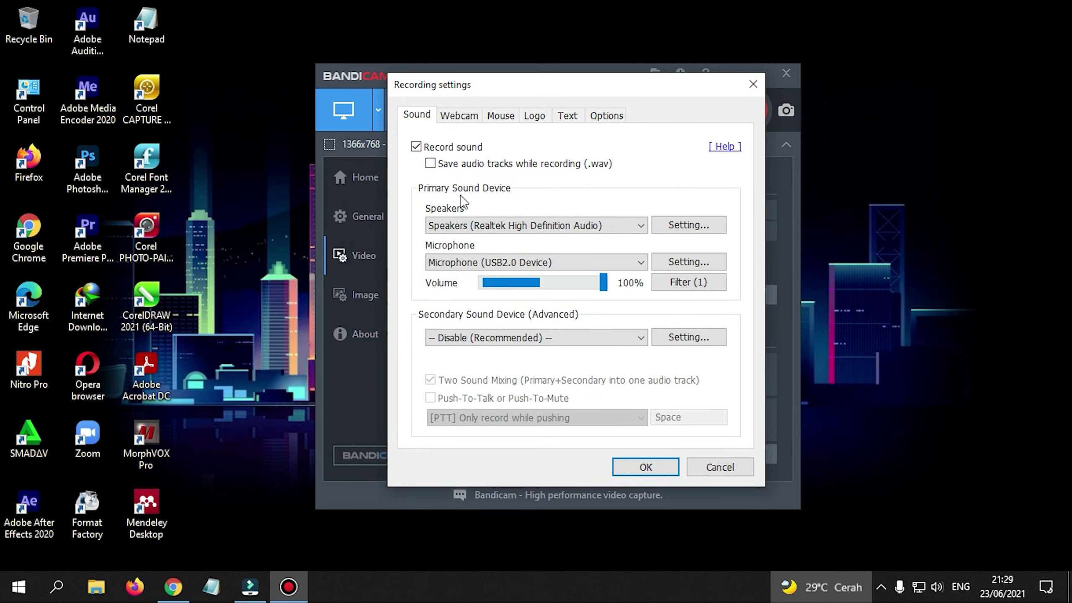
# Choose Speakers (Realtek High Definition Audio) as the primary speaker device
pyautogui.click(503, 226)
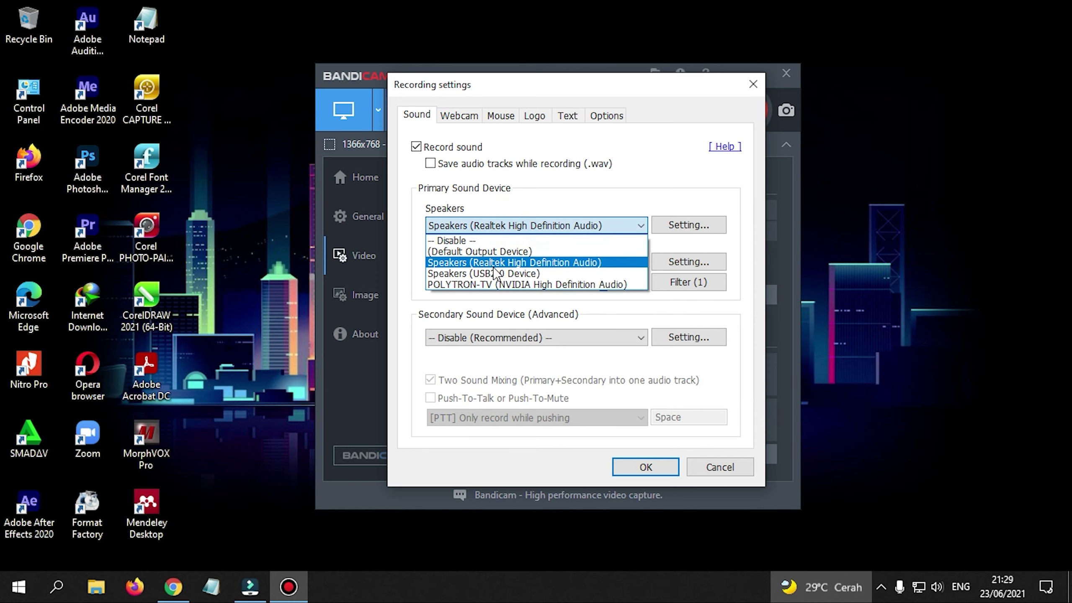
pyautogui.click(499, 229)
pyautogui.click(498, 227)
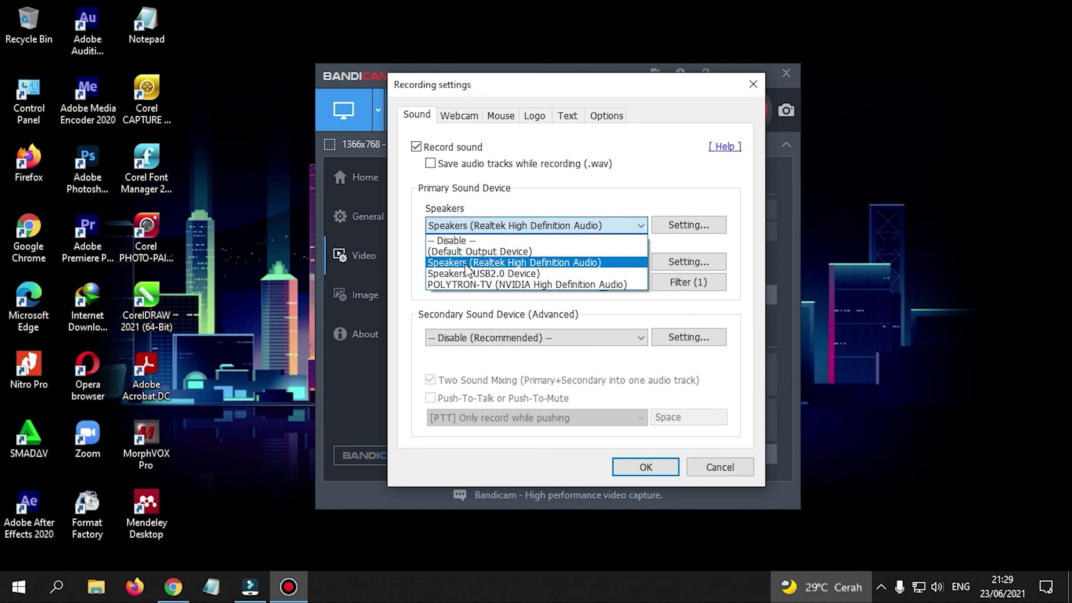
pyautogui.click(498, 263)
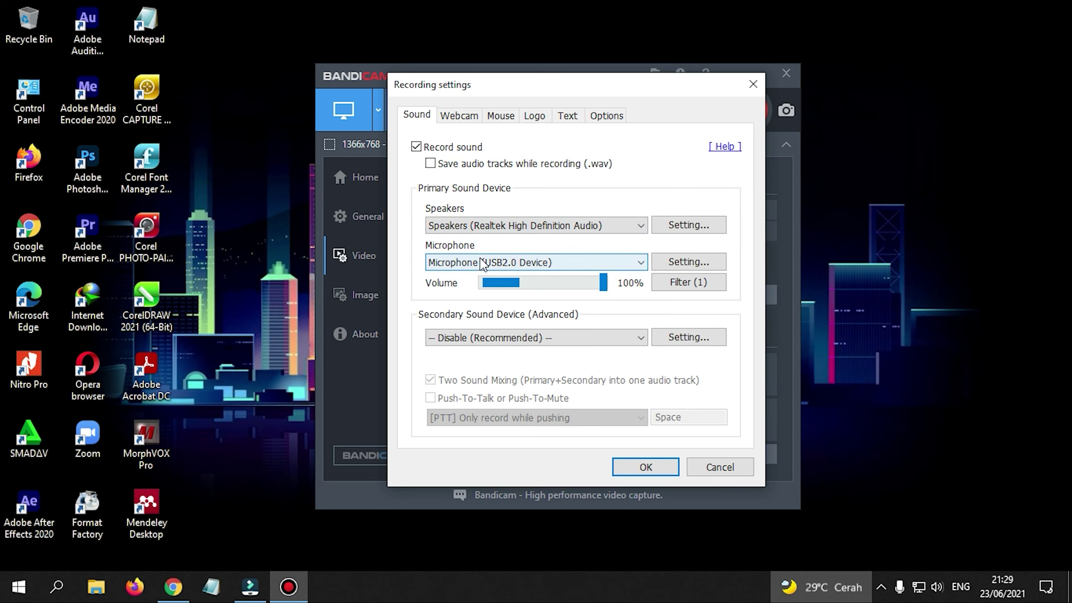
# Choose Microphone (USB2.0 Device) as the primary microphone and set its volume to 100%
pyautogui.click(479, 262)
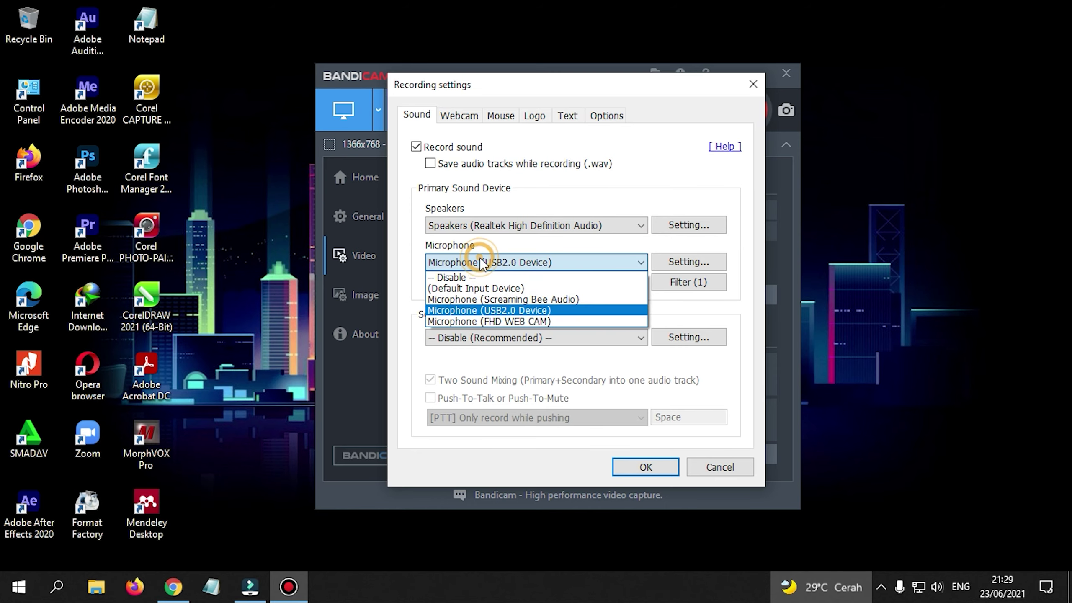
pyautogui.click(483, 312)
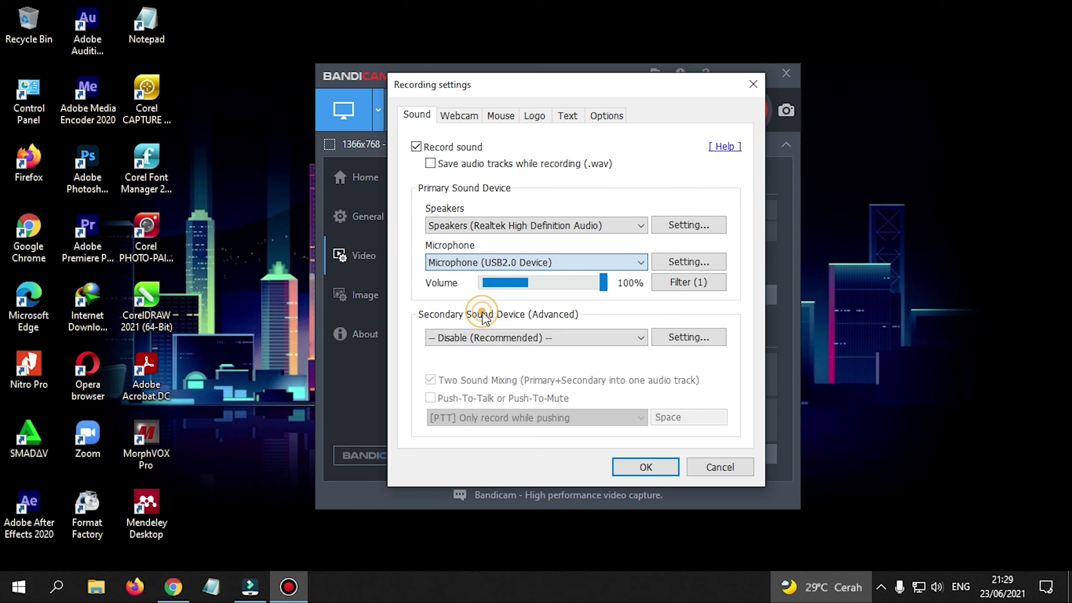
pyautogui.moveTo(586, 287); pyautogui.dragTo(611, 287)
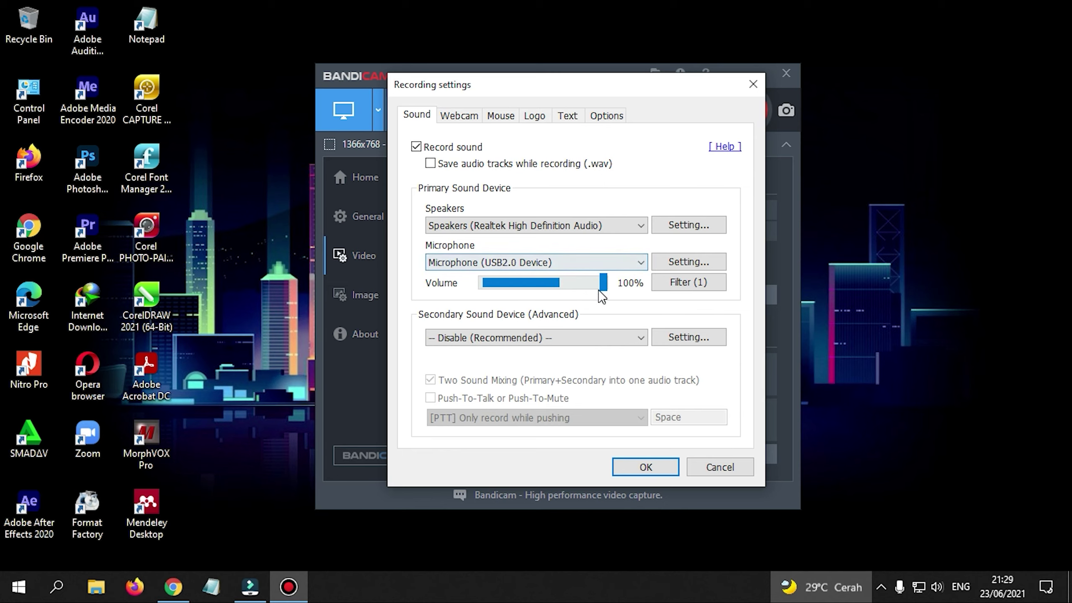
# Try the default input device and Microphone (Screaming Bee Audio) as the microphone source at 100% volume
pyautogui.click(560, 263)
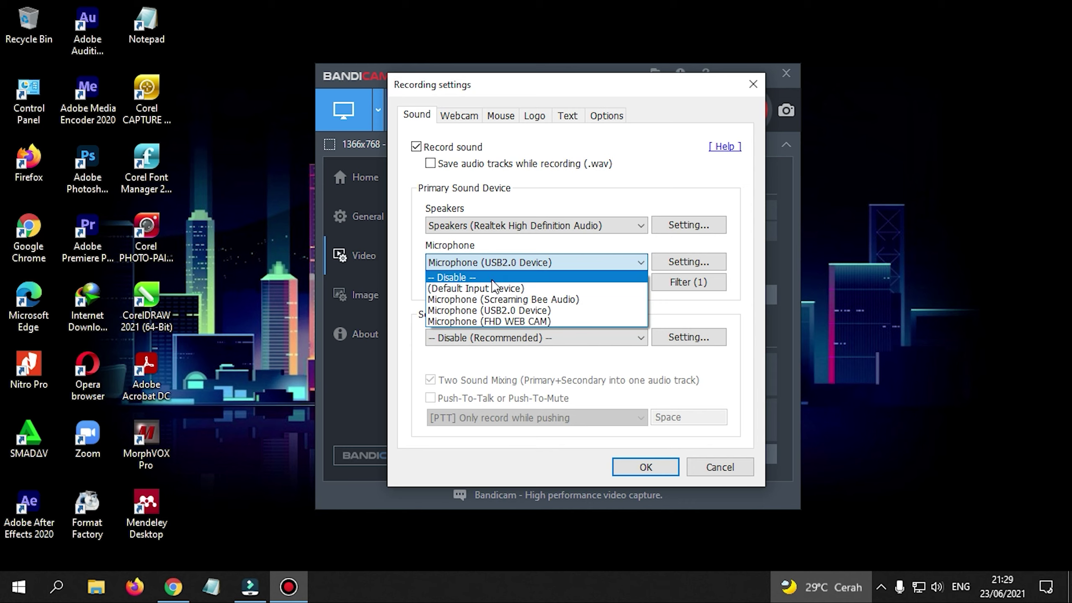
pyautogui.click(511, 288)
pyautogui.click(527, 267)
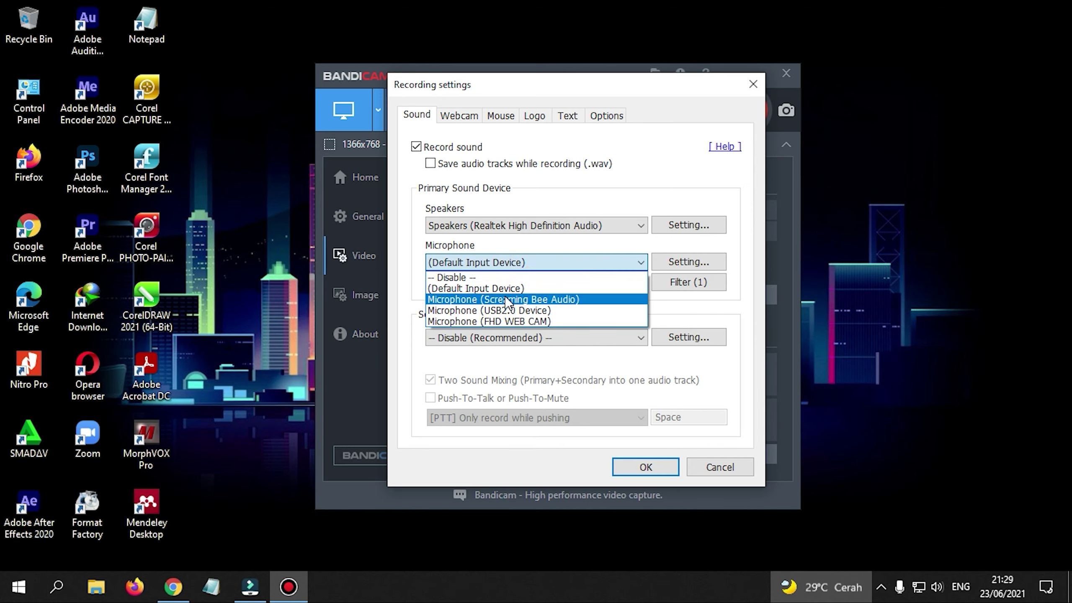
pyautogui.click(519, 299)
pyautogui.moveTo(545, 283); pyautogui.dragTo(616, 284)
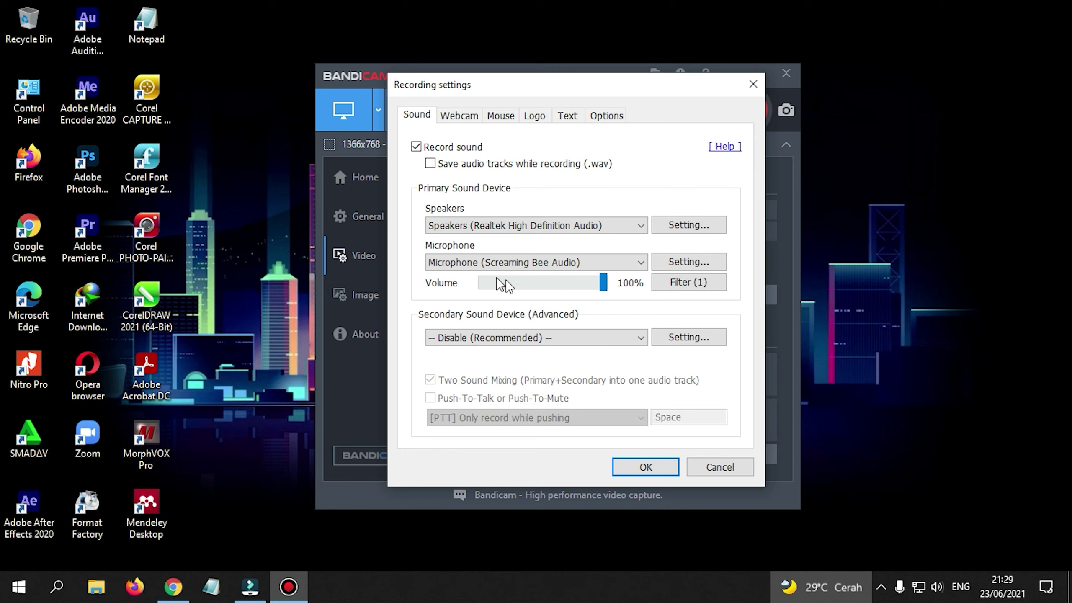
# Switch the primary microphone back to Microphone (USB2.0 Device)
pyautogui.click(498, 260)
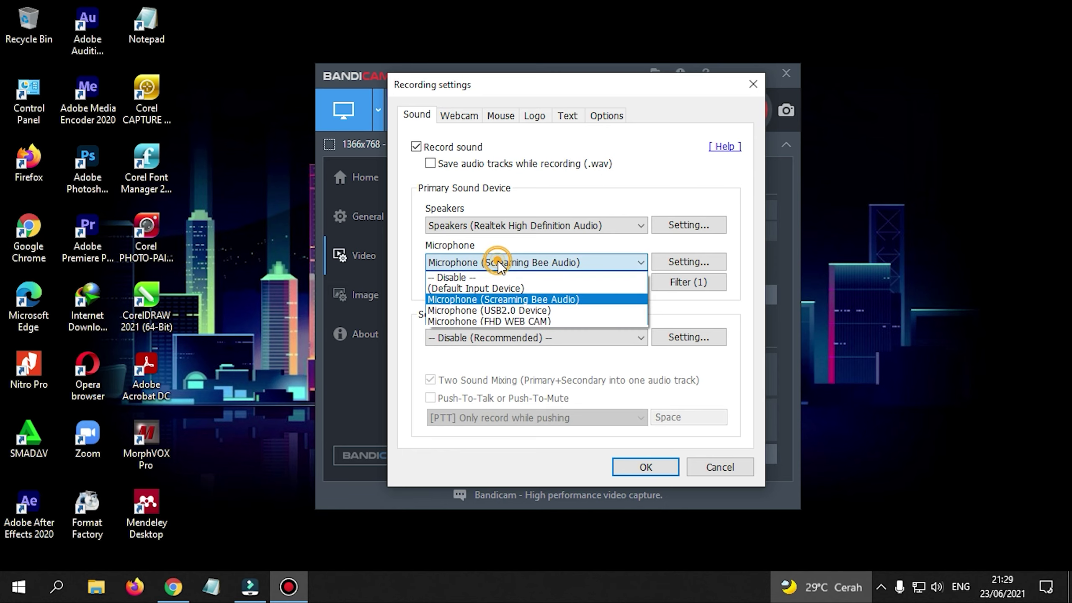
pyautogui.click(498, 311)
pyautogui.click(485, 262)
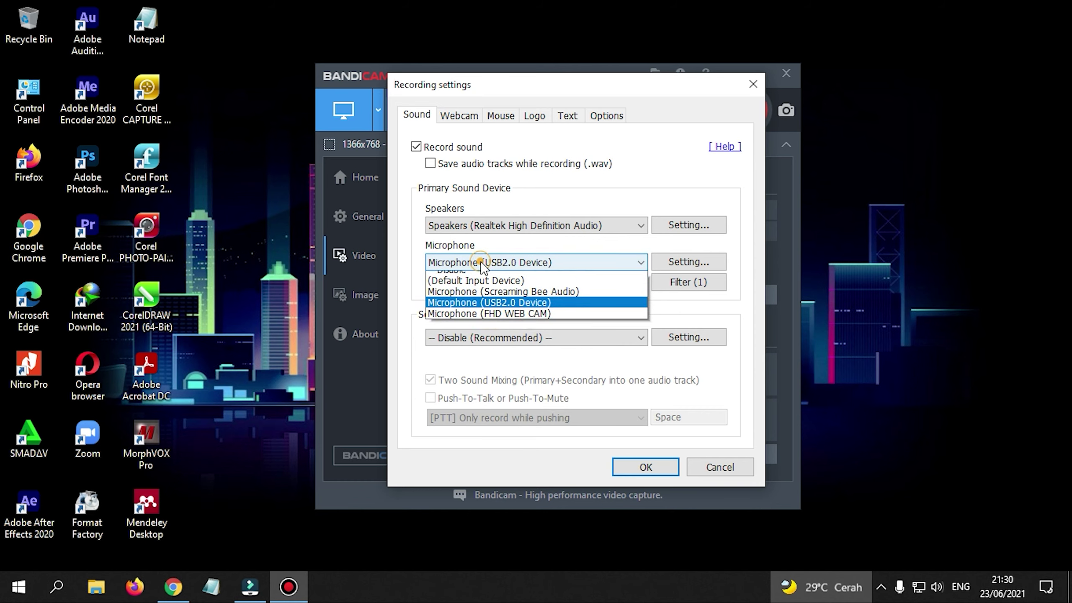
pyautogui.click(482, 262)
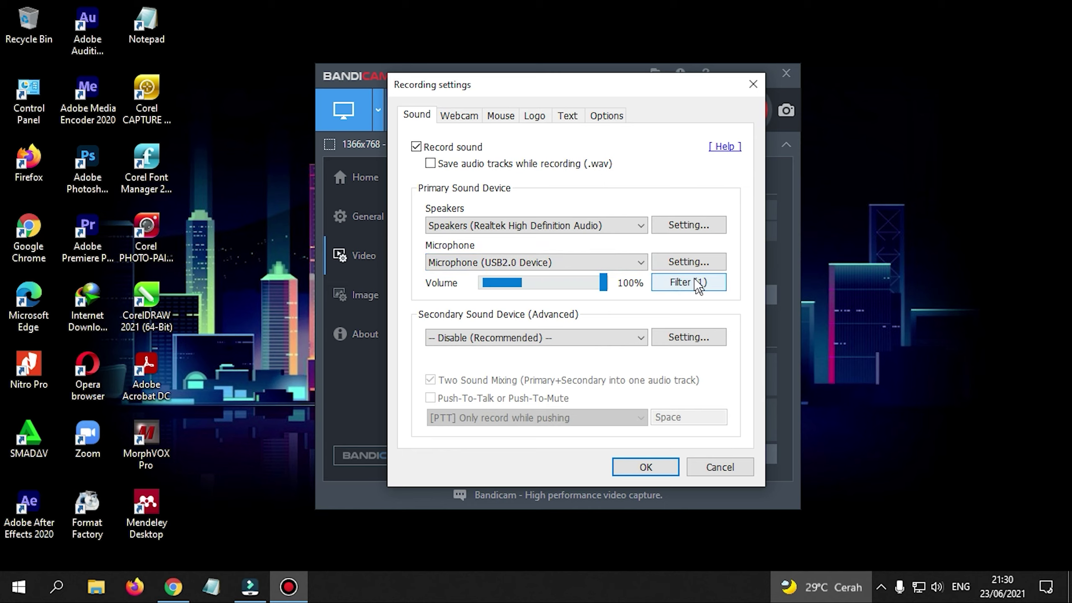
# Check the microphone's device settings and set its noise suppression filter to Low
pyautogui.click(689, 262)
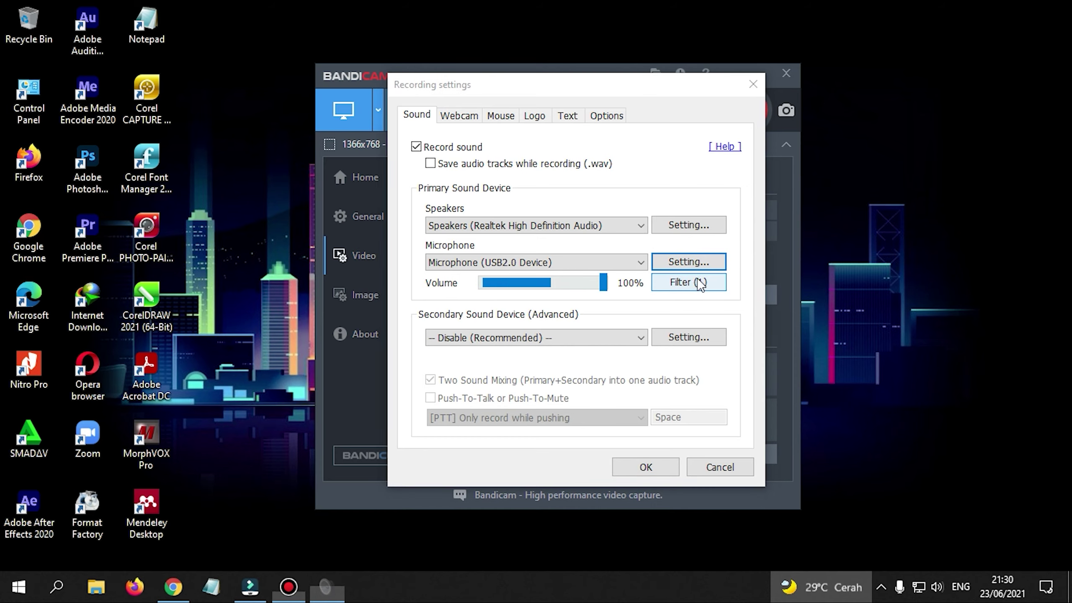
pyautogui.click(429, 135)
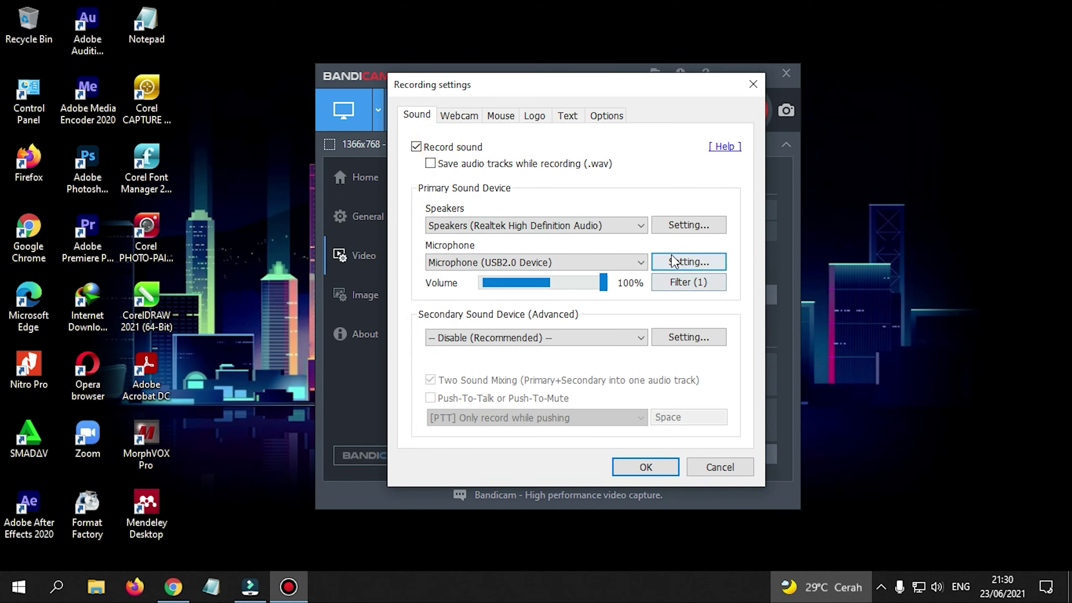
pyautogui.click(689, 283)
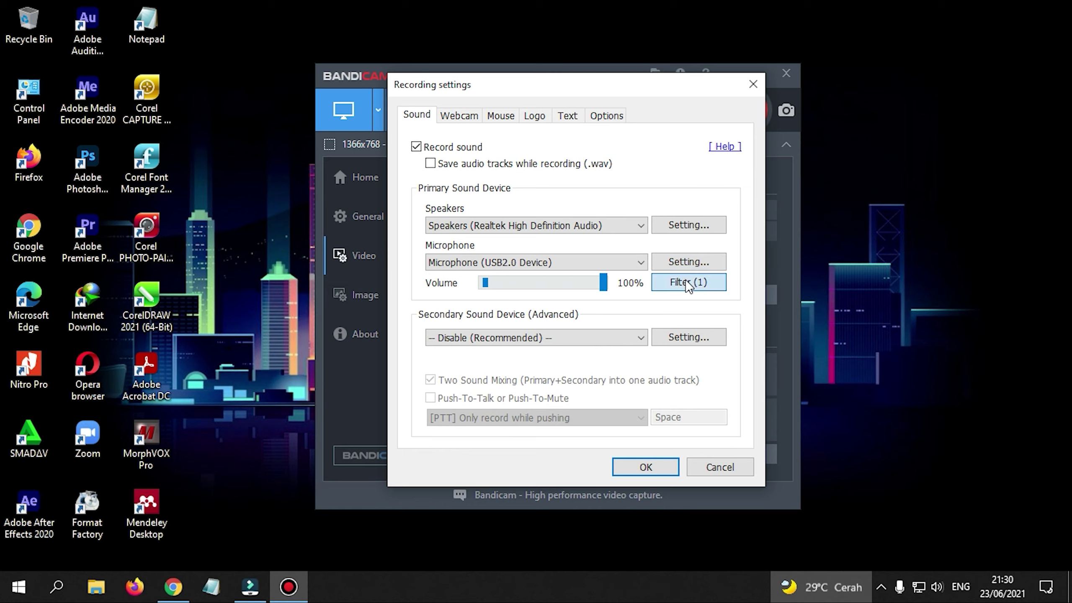
pyautogui.moveTo(732, 327)
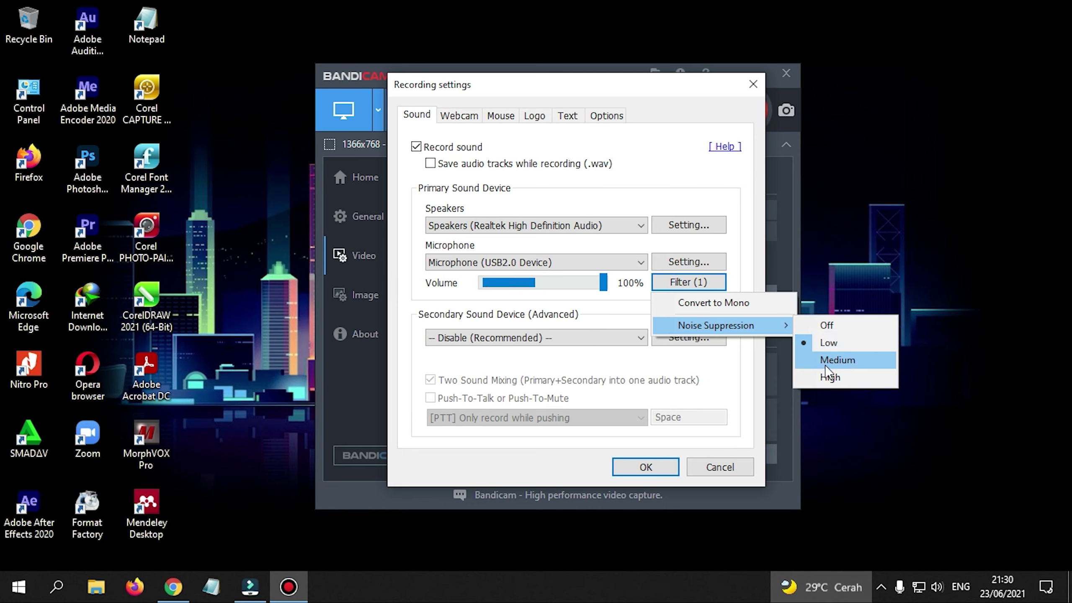
pyautogui.click(835, 341)
pyautogui.click(680, 282)
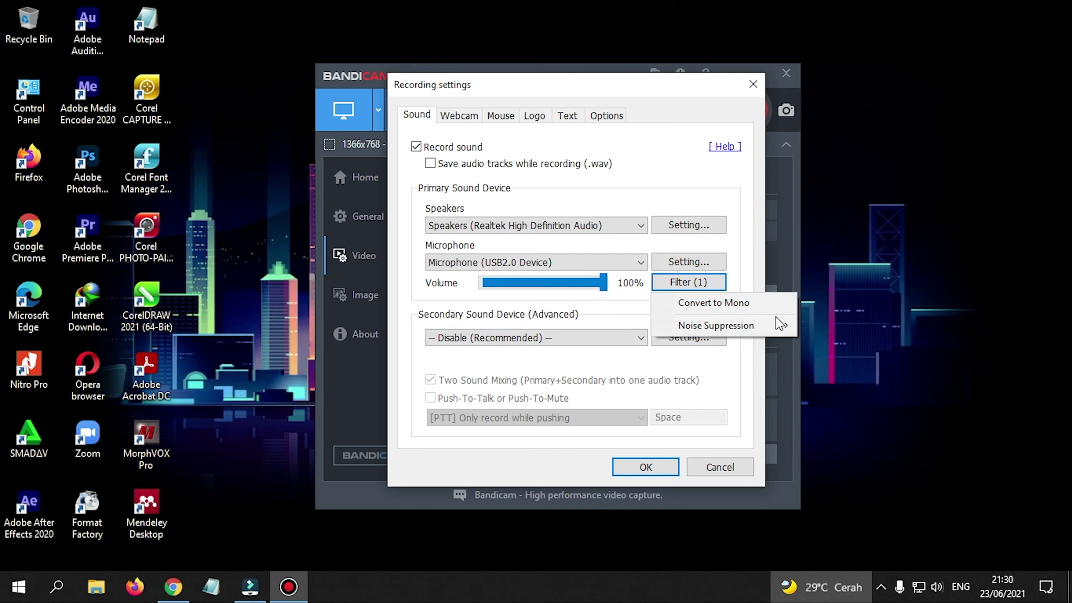
pyautogui.moveTo(779, 321)
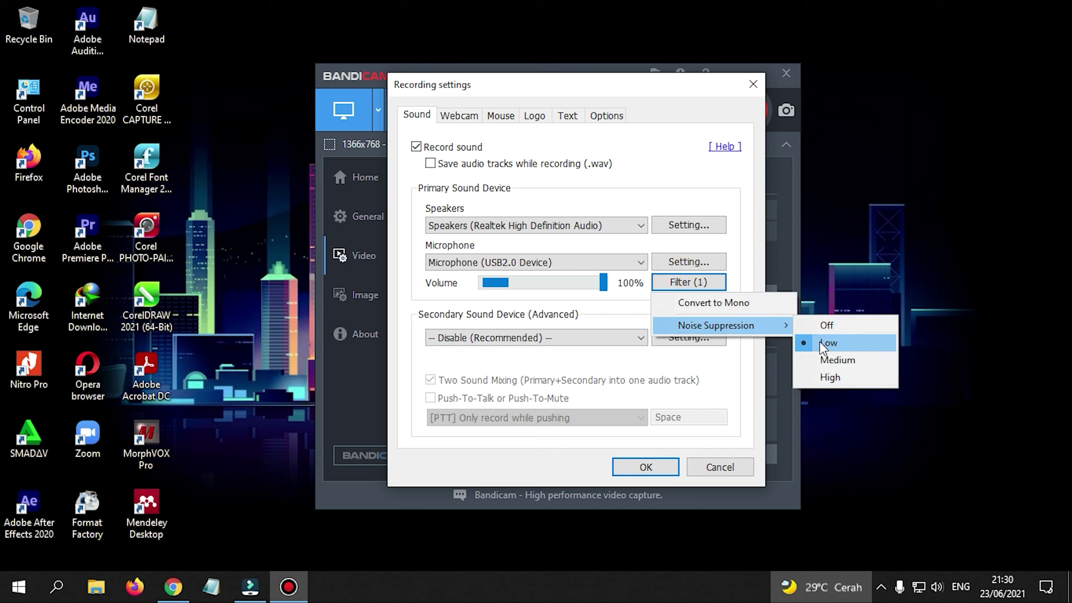
pyautogui.click(603, 318)
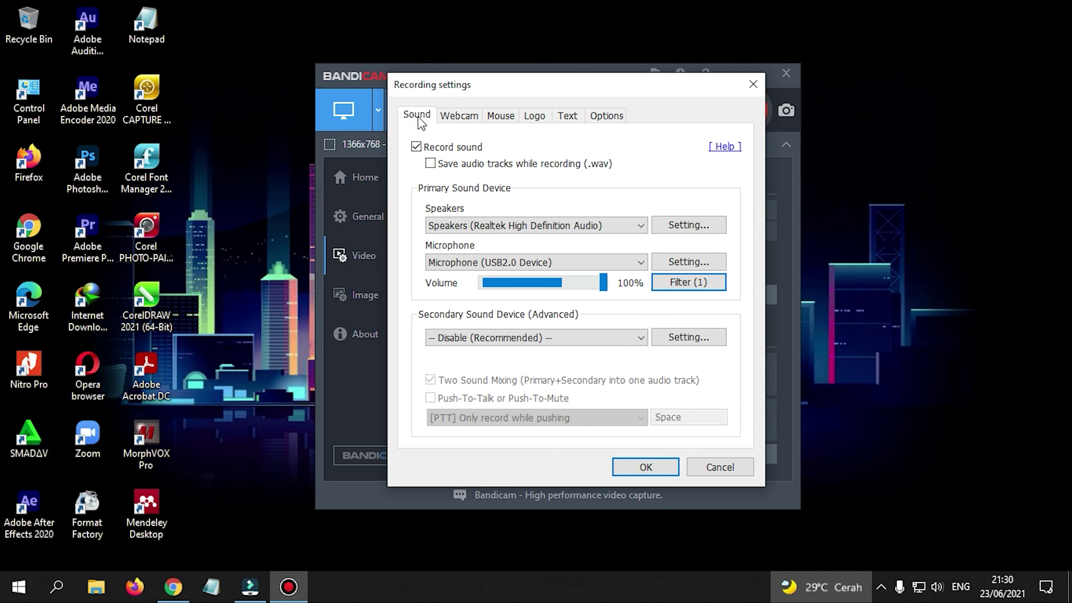
# Enable the webcam overlay for recordings and have it added to the output video file
pyautogui.click(452, 118)
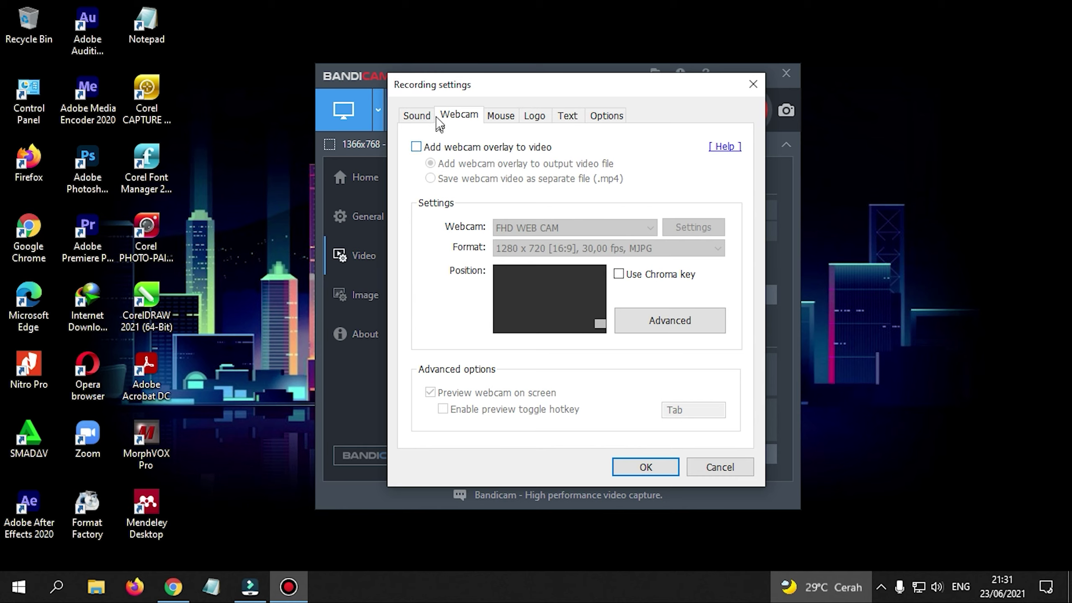
pyautogui.click(418, 148)
pyautogui.click(419, 149)
pyautogui.click(416, 148)
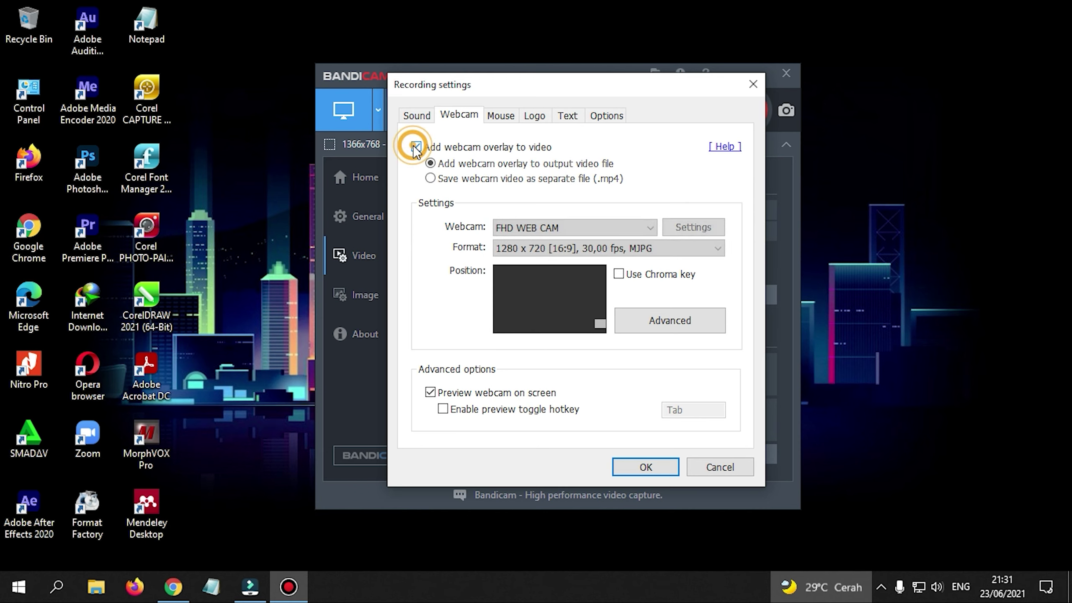
pyautogui.click(429, 179)
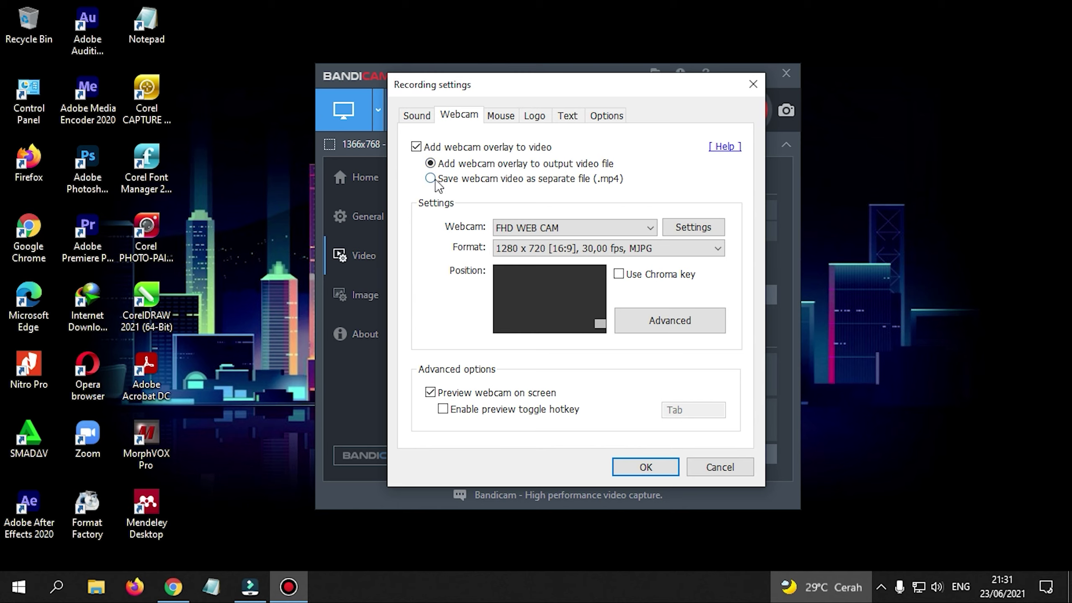
pyautogui.click(431, 164)
pyautogui.click(433, 179)
pyautogui.click(430, 164)
pyautogui.click(432, 179)
pyautogui.click(431, 164)
# Check the available webcam devices and select FHD WEB CAM as the overlay's webcam
pyautogui.moveTo(464, 75); pyautogui.dragTo(479, 110)
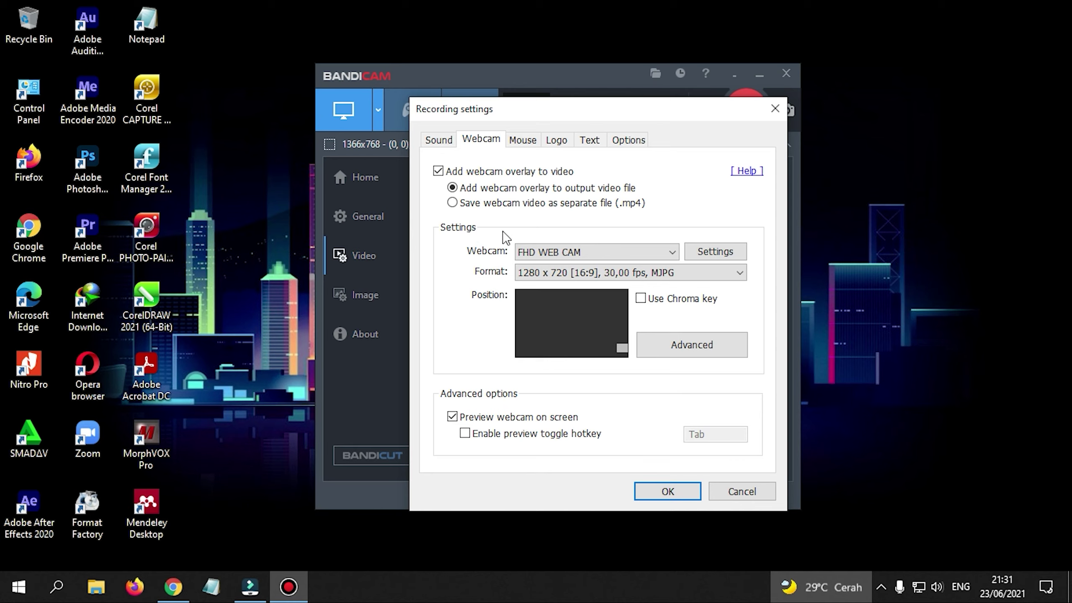
pyautogui.click(583, 255)
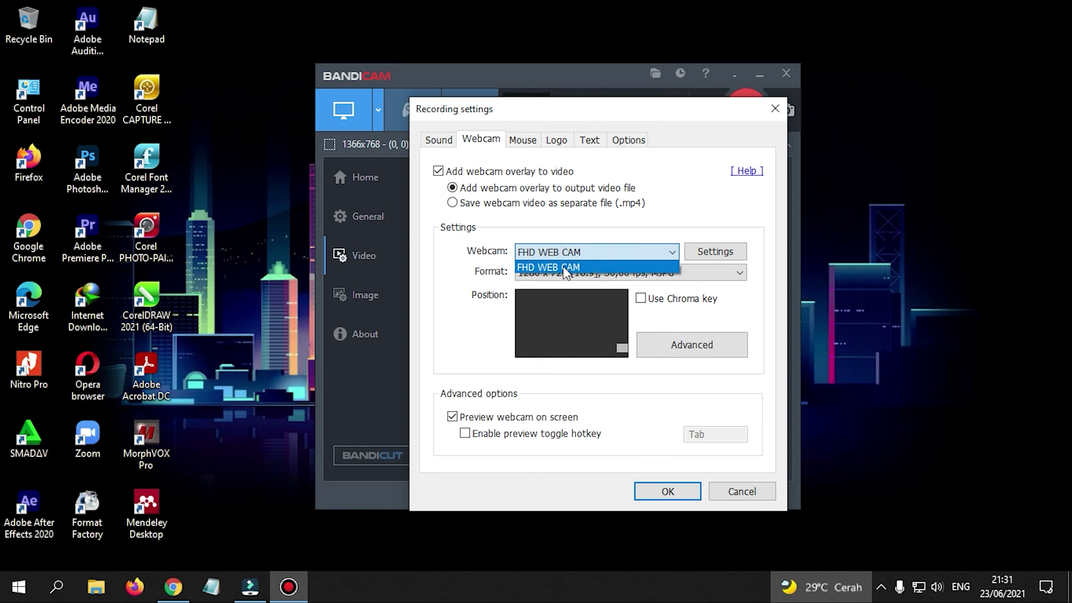
pyautogui.click(547, 266)
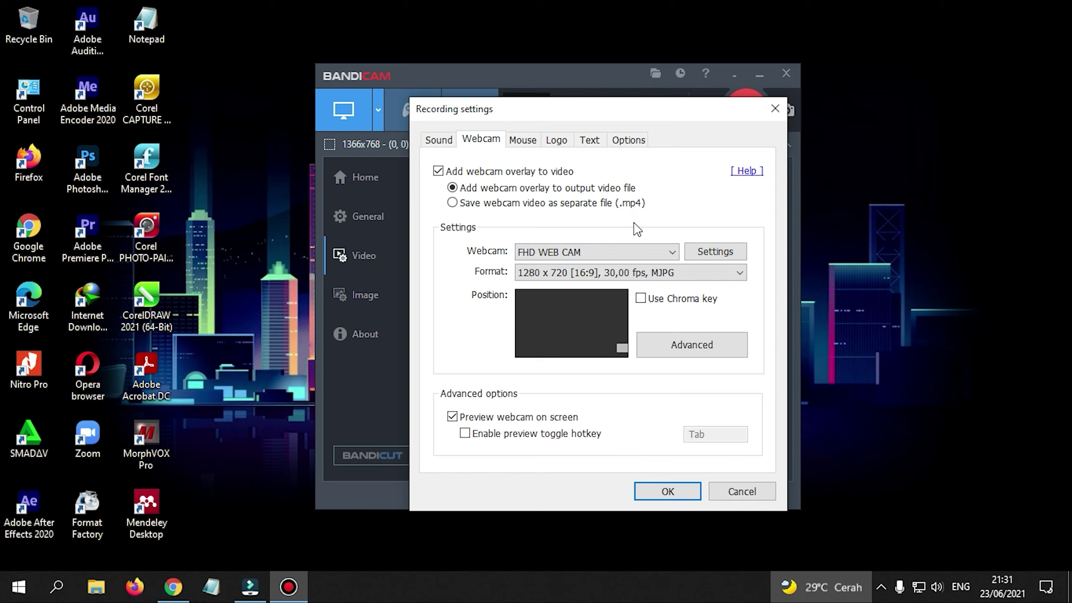
pyautogui.click(604, 252)
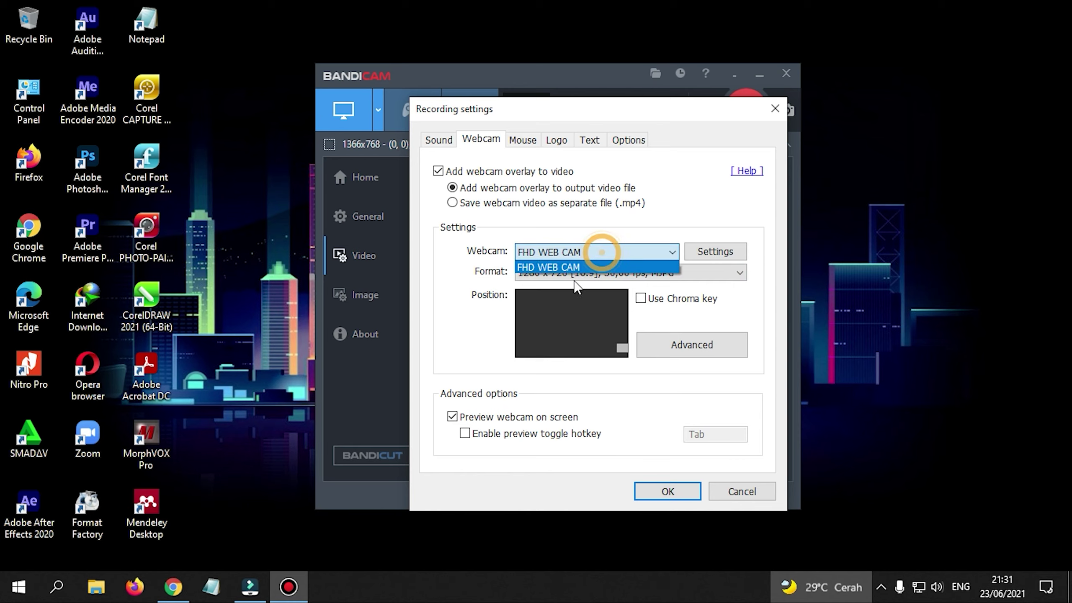
pyautogui.click(557, 267)
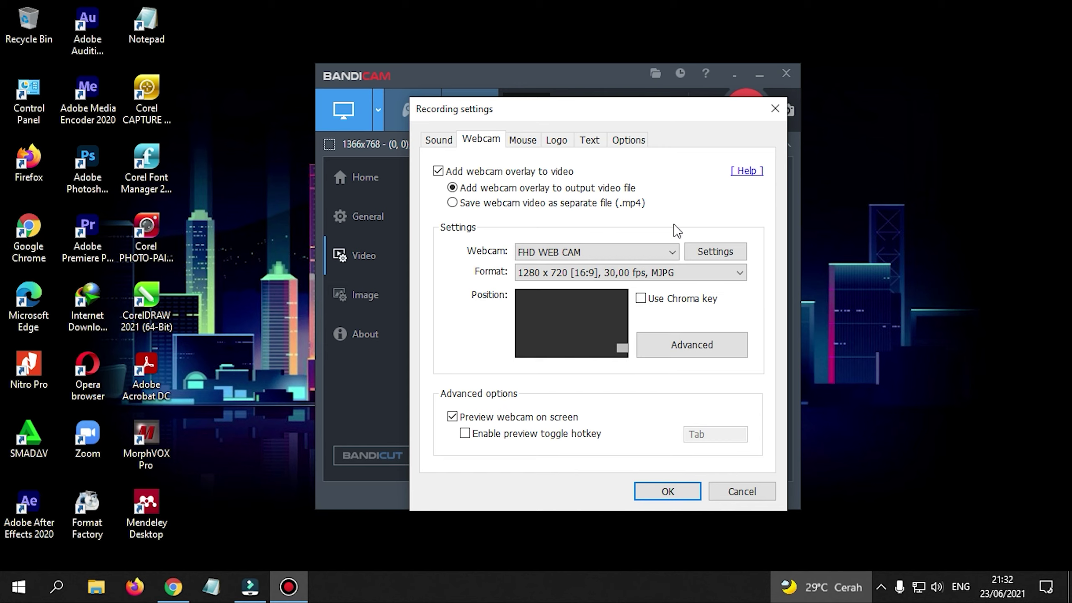
pyautogui.click(553, 252)
pyautogui.click(554, 252)
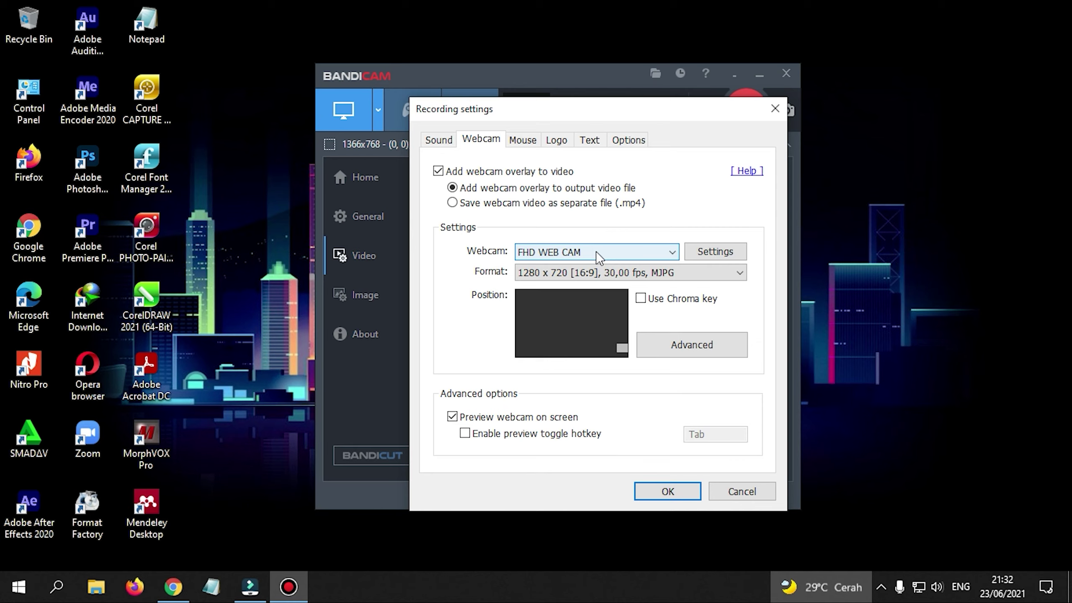
pyautogui.click(618, 246)
pyautogui.click(617, 247)
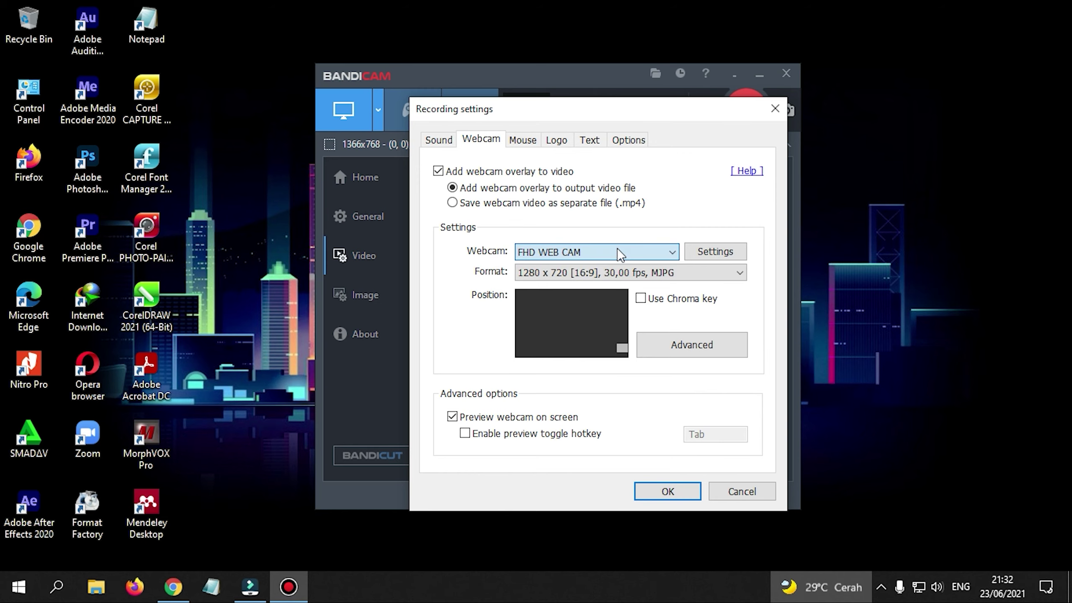
# Review the webcam overlay's advanced settings, and toggle the on-screen webcam preview off and back on
pyautogui.moveTo(558, 113); pyautogui.dragTo(547, 97)
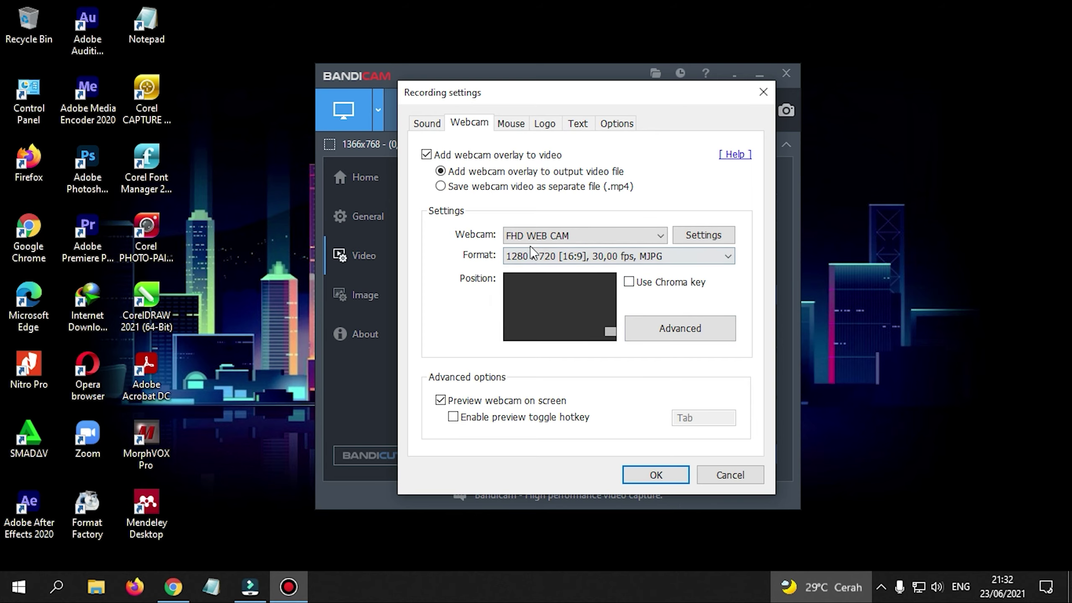
pyautogui.click(680, 329)
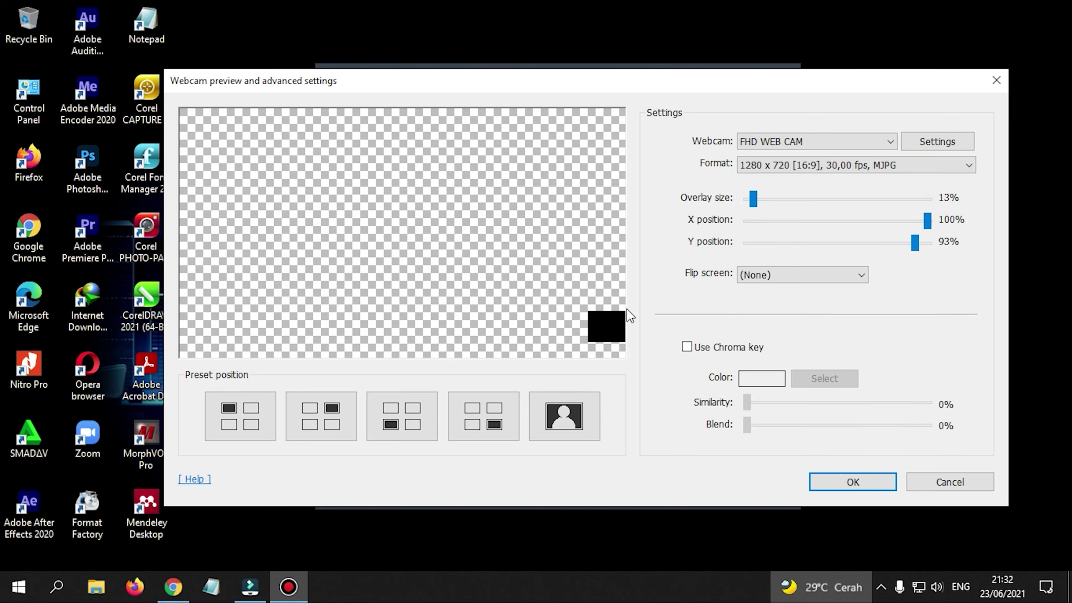
pyautogui.click(879, 483)
pyautogui.click(676, 323)
pyautogui.click(853, 482)
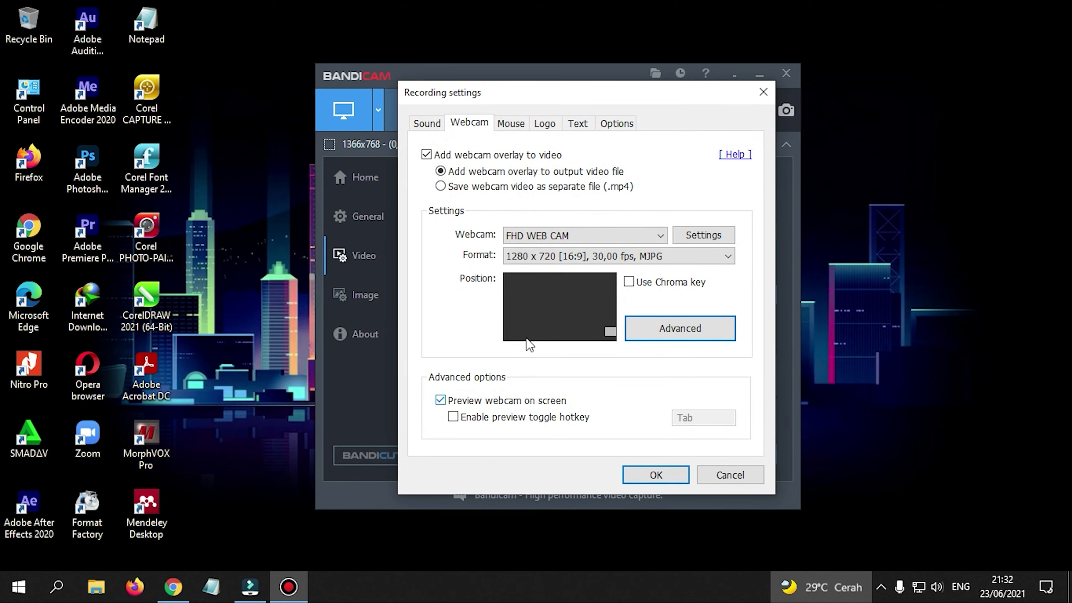
pyautogui.click(450, 403)
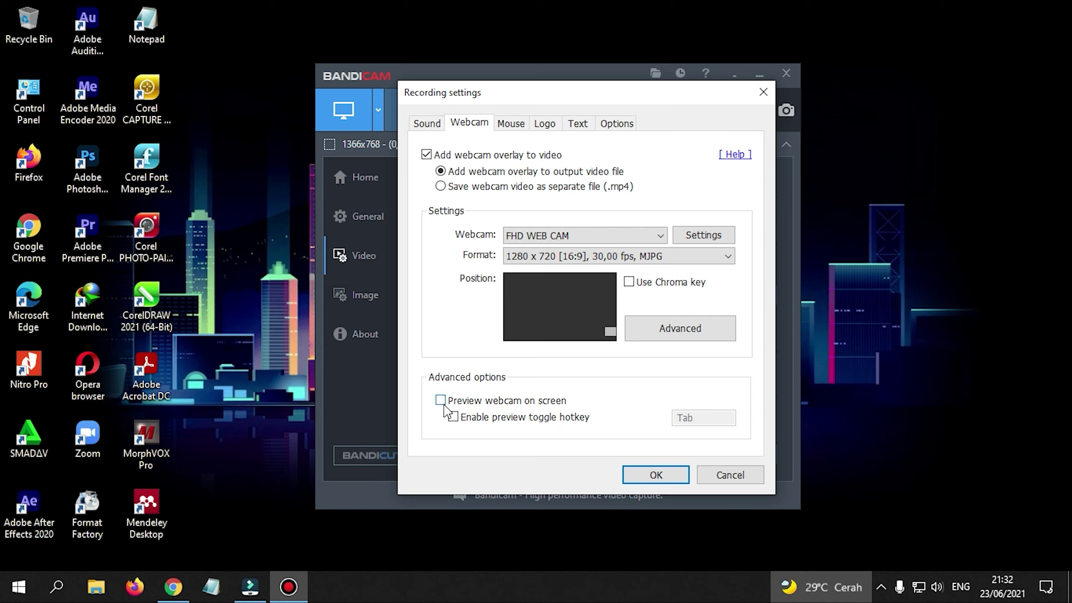
pyautogui.click(450, 401)
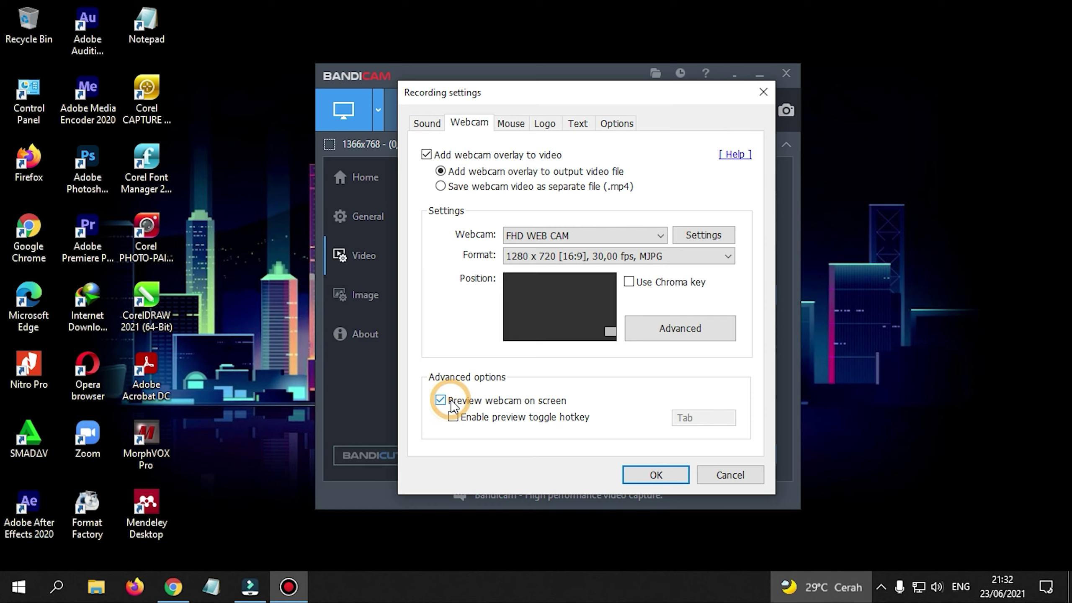
# Try the recorded mouse cursor at 50% and 300% size and set it back to 100%
pyautogui.click(515, 121)
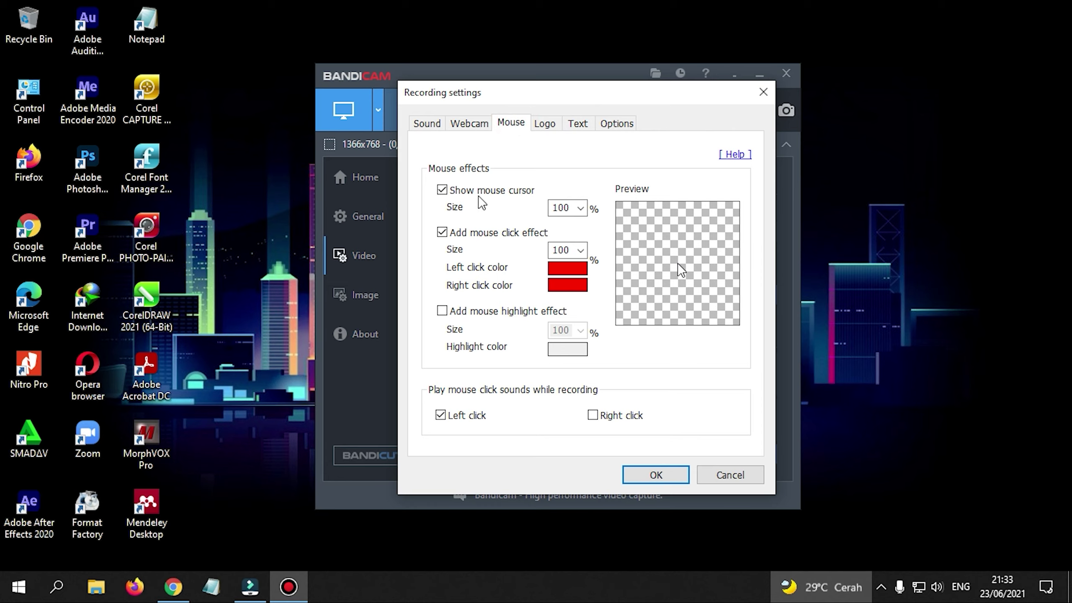
pyautogui.click(581, 209)
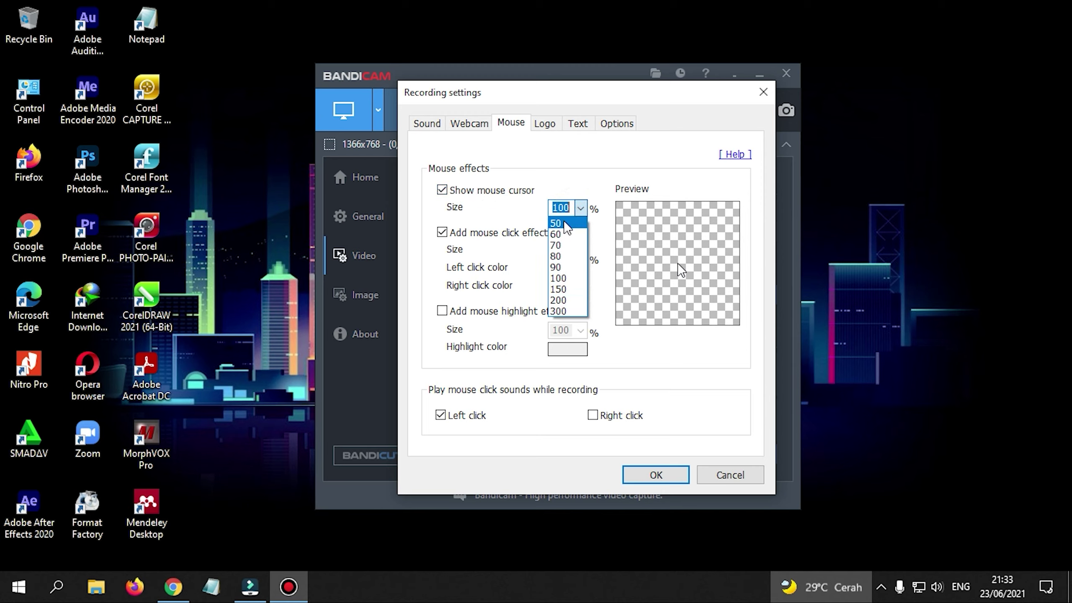
pyautogui.click(564, 222)
pyautogui.click(580, 209)
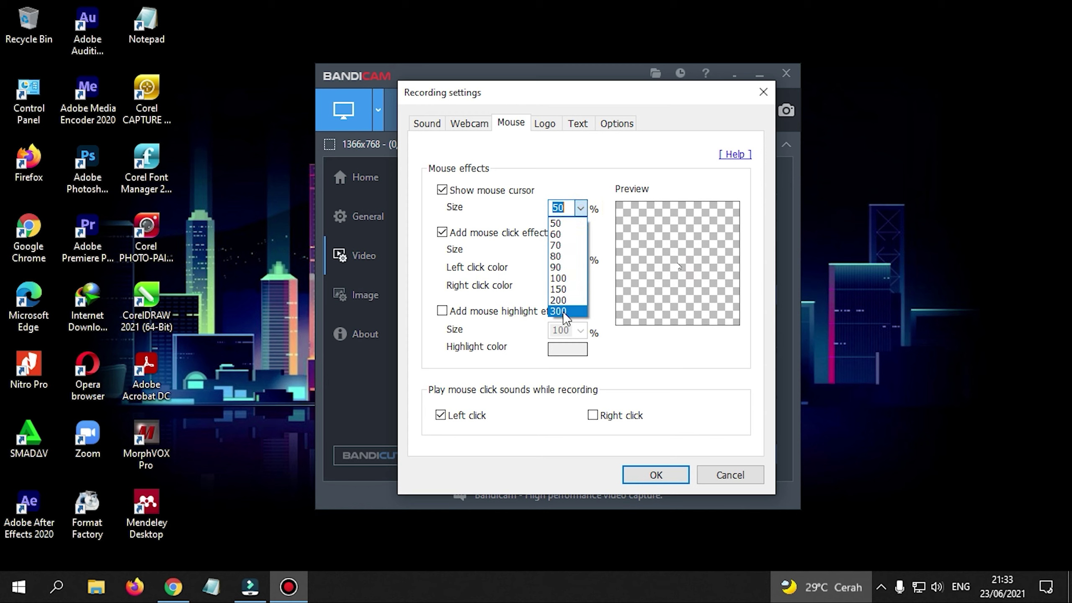
pyautogui.click(563, 312)
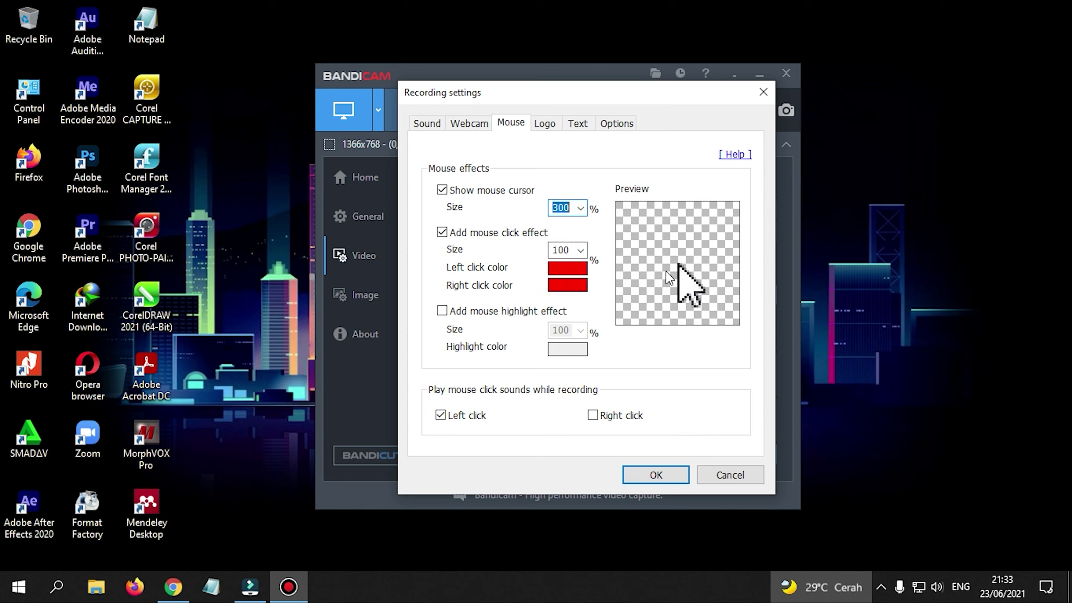
pyautogui.click(580, 208)
pyautogui.click(575, 225)
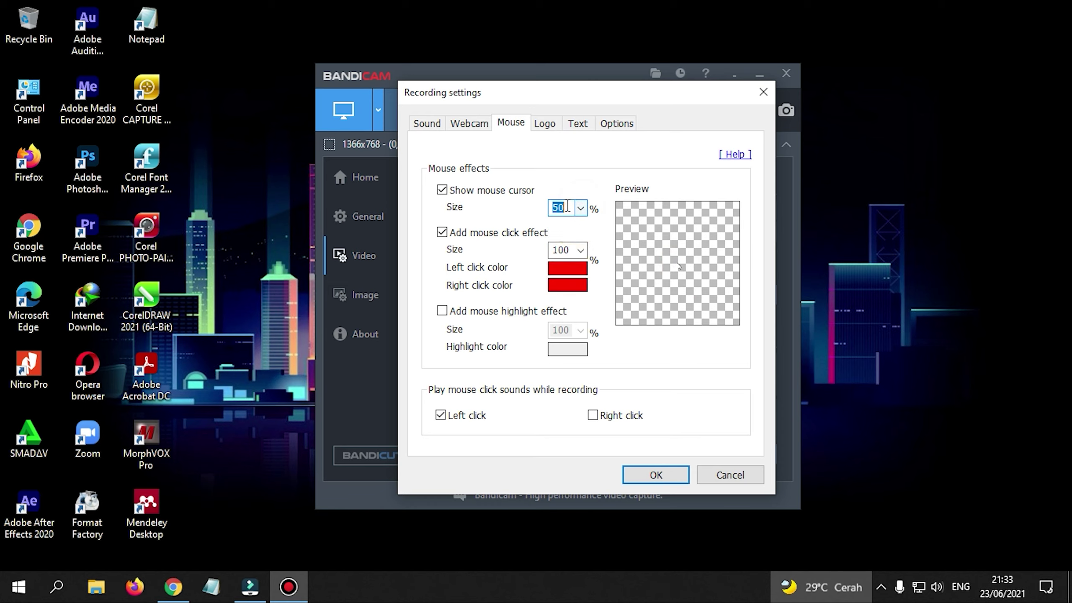
pyautogui.click(581, 208)
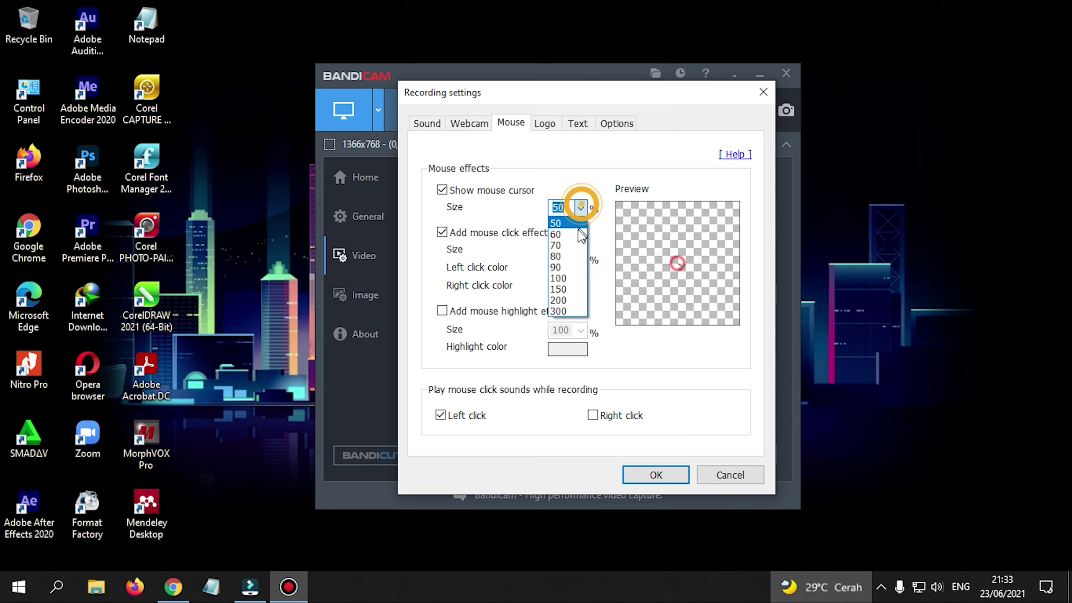
pyautogui.click(568, 278)
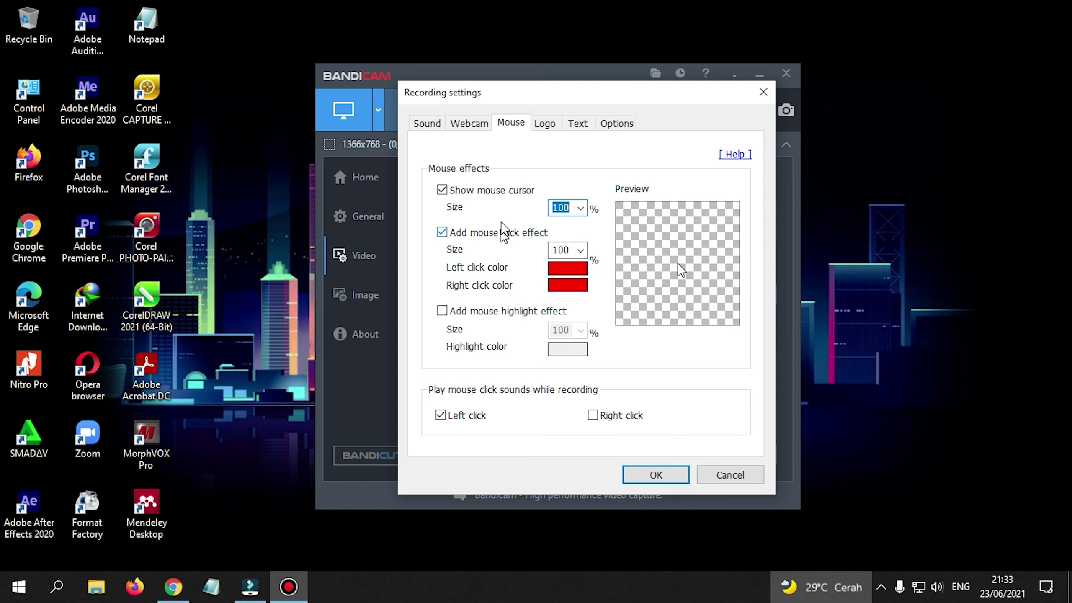
# Set the left-click effect color of the recorded mouse to yellow and test a click
pyautogui.moveTo(483, 96); pyautogui.dragTo(460, 86)
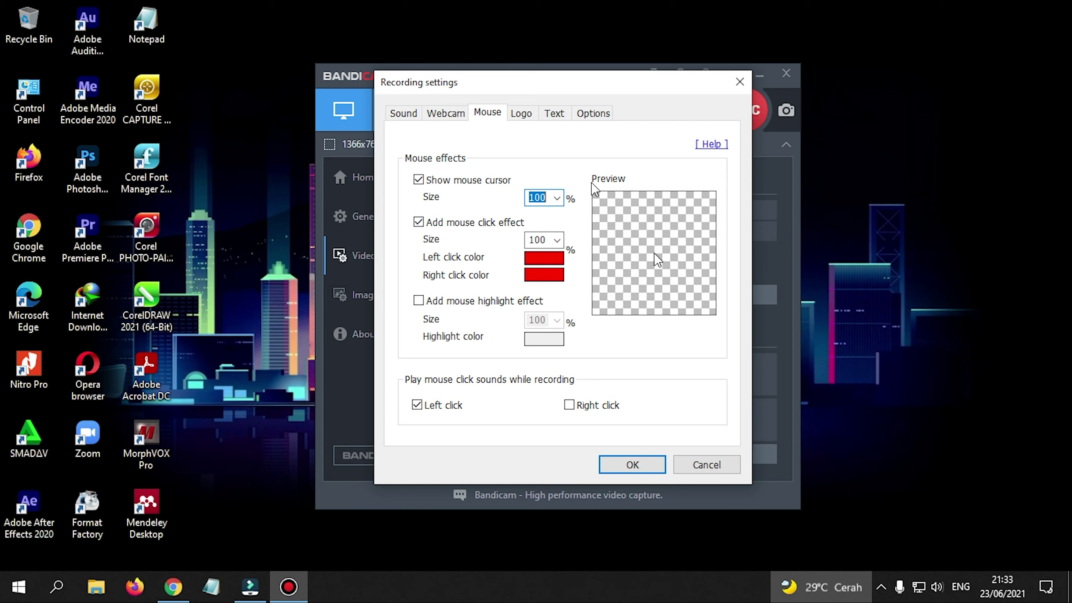
pyautogui.click(618, 347)
pyautogui.click(656, 331)
pyautogui.click(547, 257)
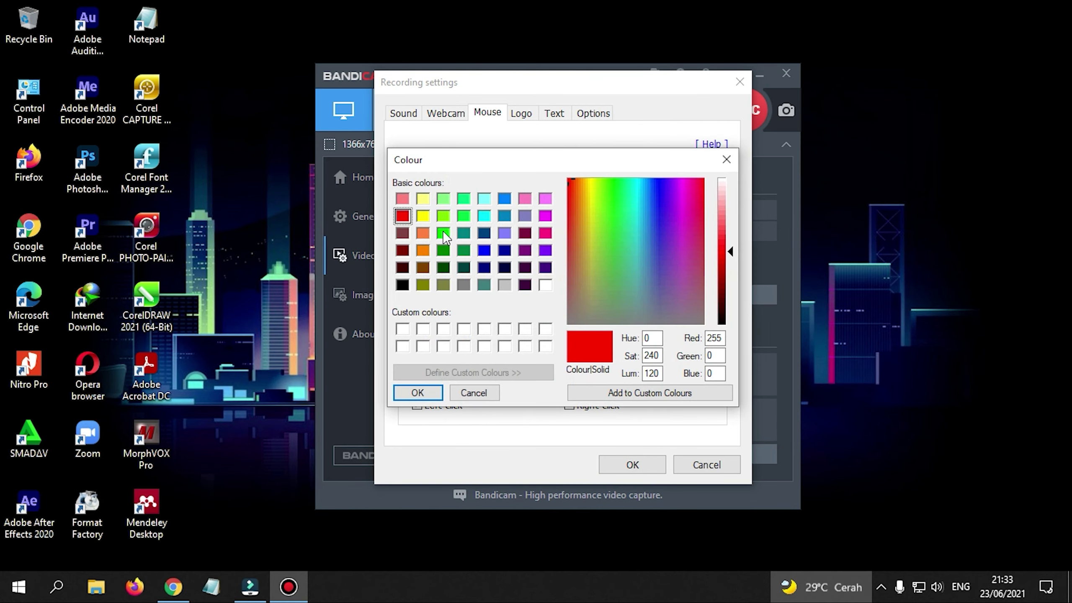
pyautogui.click(428, 216)
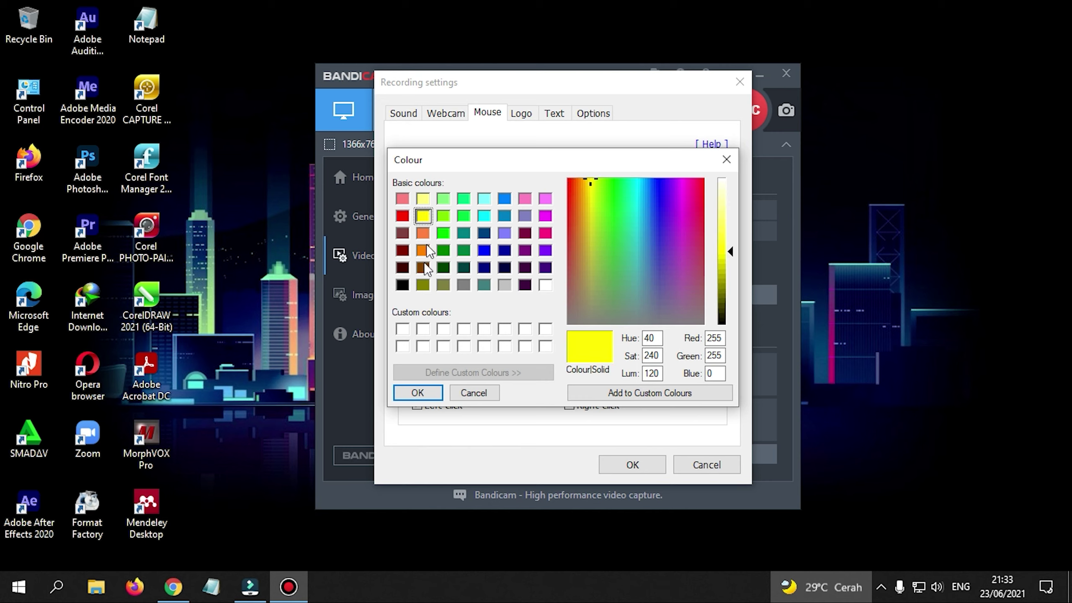
pyautogui.click(434, 394)
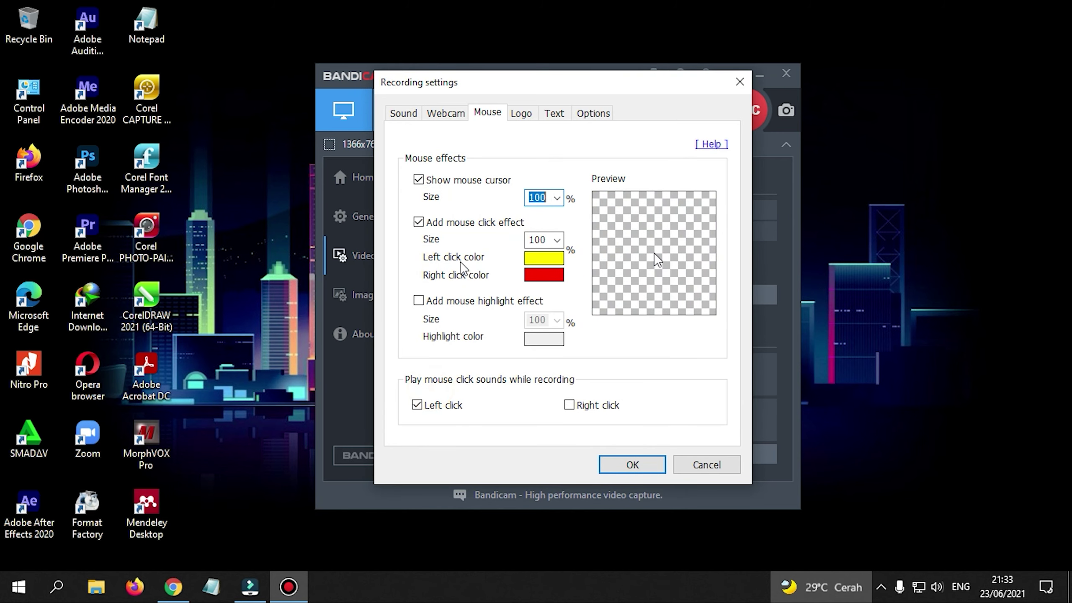
pyautogui.click(623, 352)
# Try the mouse highlight effect at 50% size and turn the effect off again
pyautogui.click(438, 307)
pyautogui.click(437, 306)
pyautogui.click(437, 306)
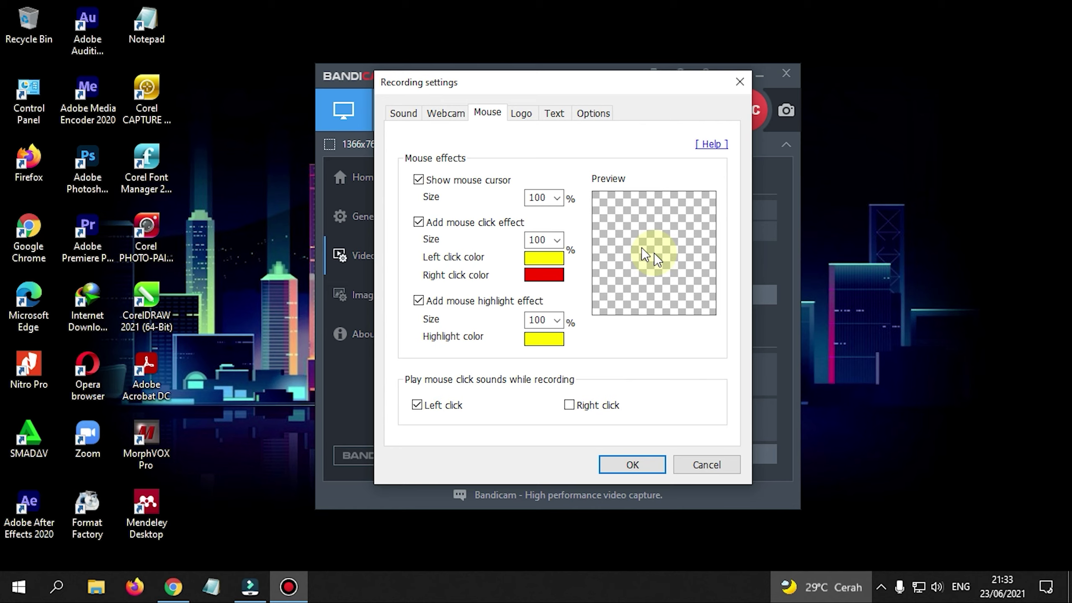
pyautogui.click(544, 320)
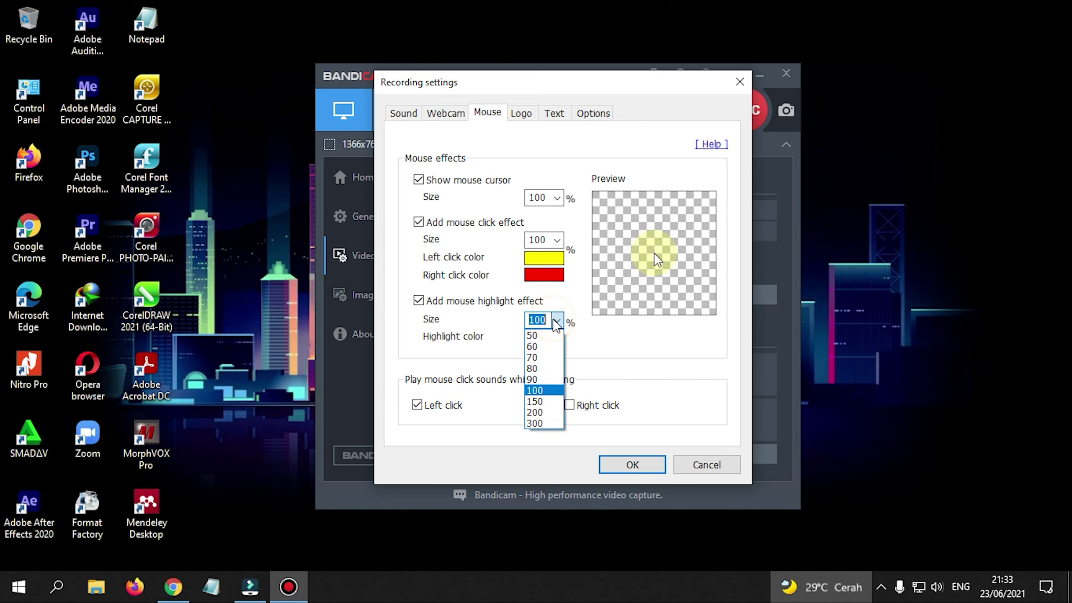
pyautogui.click(533, 335)
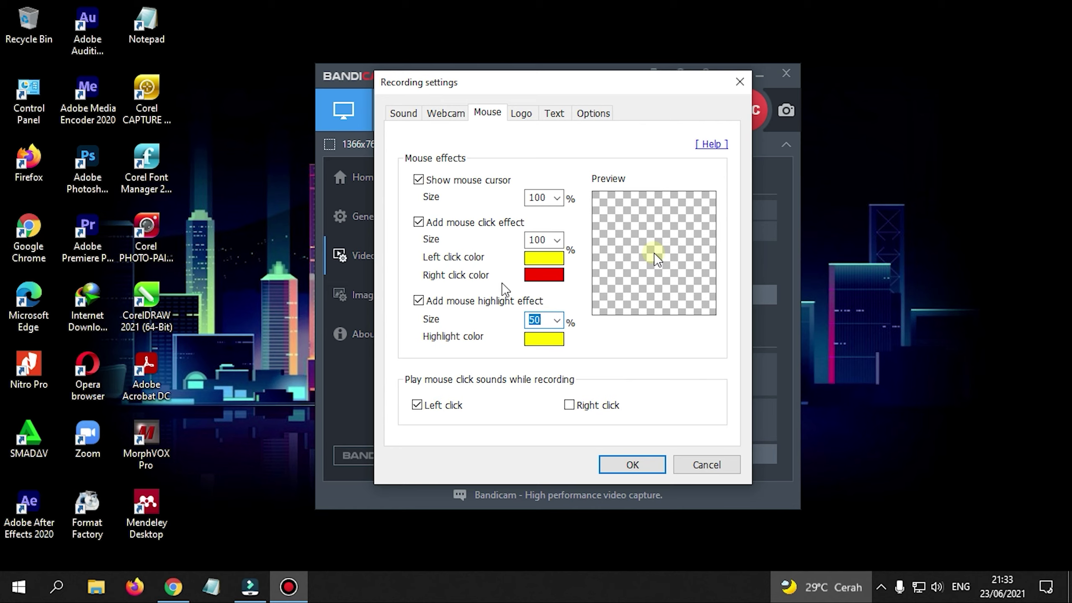
pyautogui.click(489, 301)
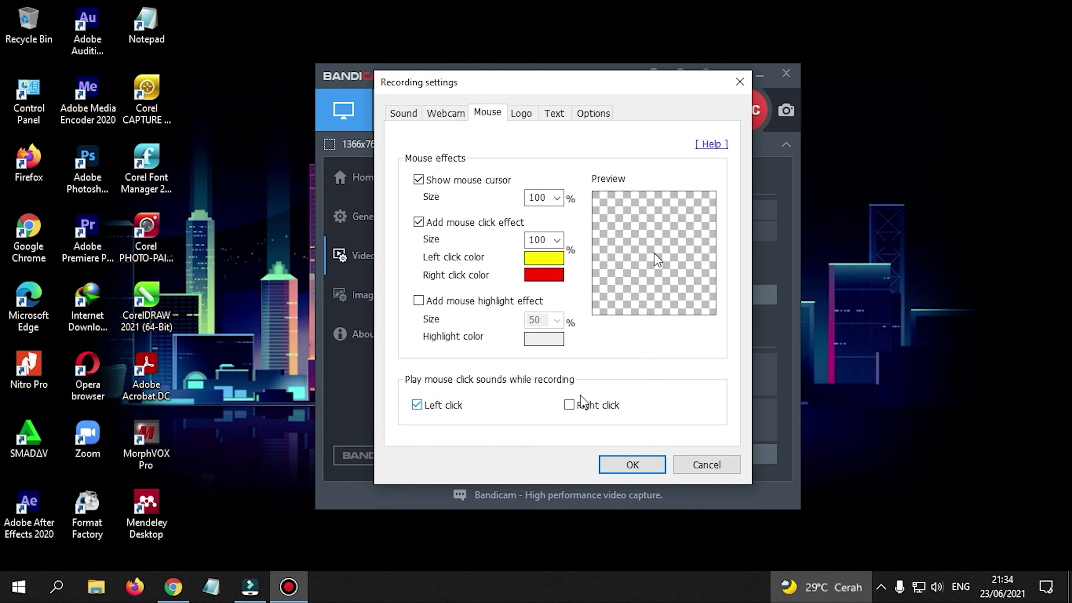
# Test the left-click effect and enable the mouse click sound for right clicks while recording
pyautogui.click(625, 349)
pyautogui.click(624, 349)
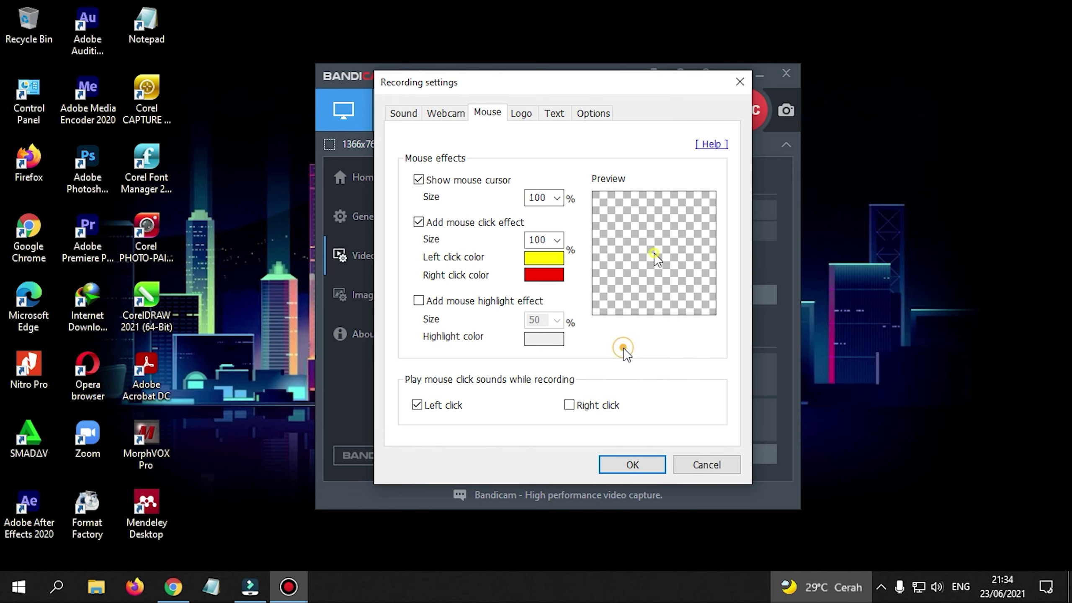
pyautogui.click(571, 404)
# Try adding the logo overlay to the video and turn it off again
pyautogui.click(521, 117)
pyautogui.click(475, 147)
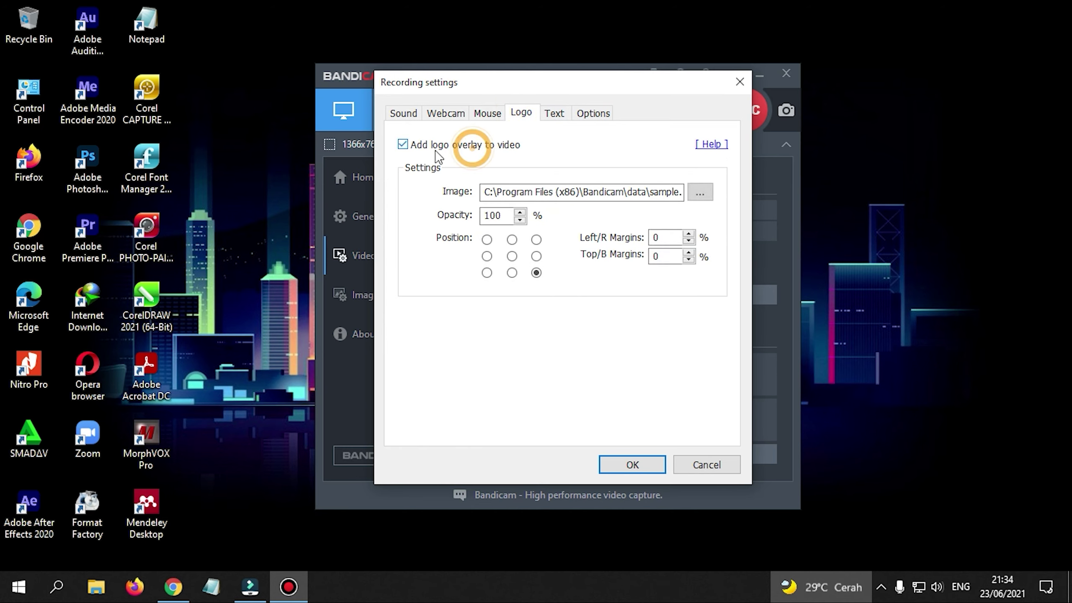
pyautogui.click(406, 147)
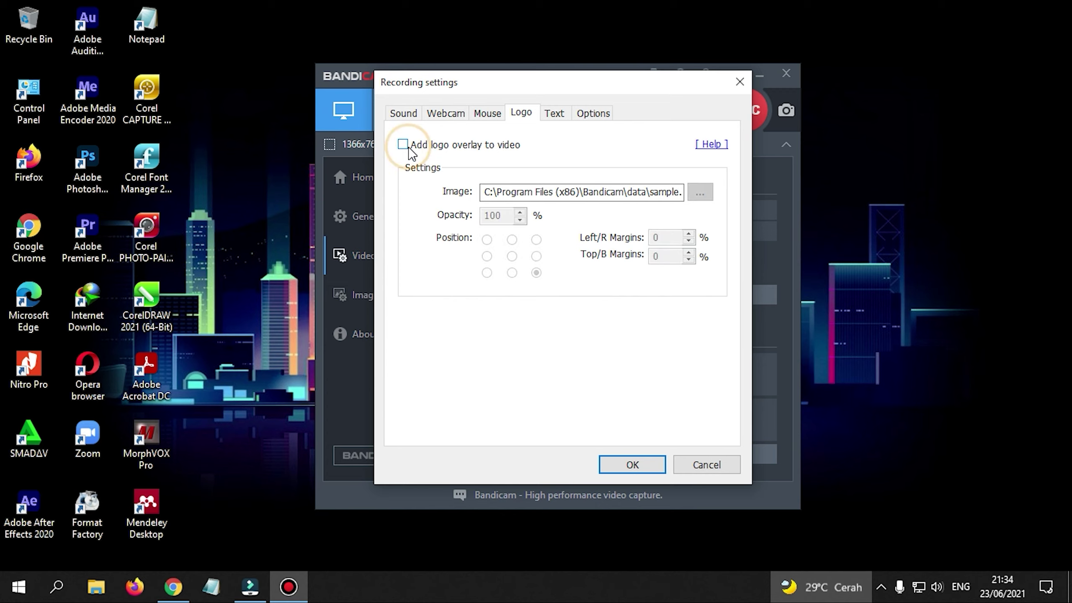
# Check the text overlay settings and set the recording priority to [High] Higher than normal priority
pyautogui.click(555, 115)
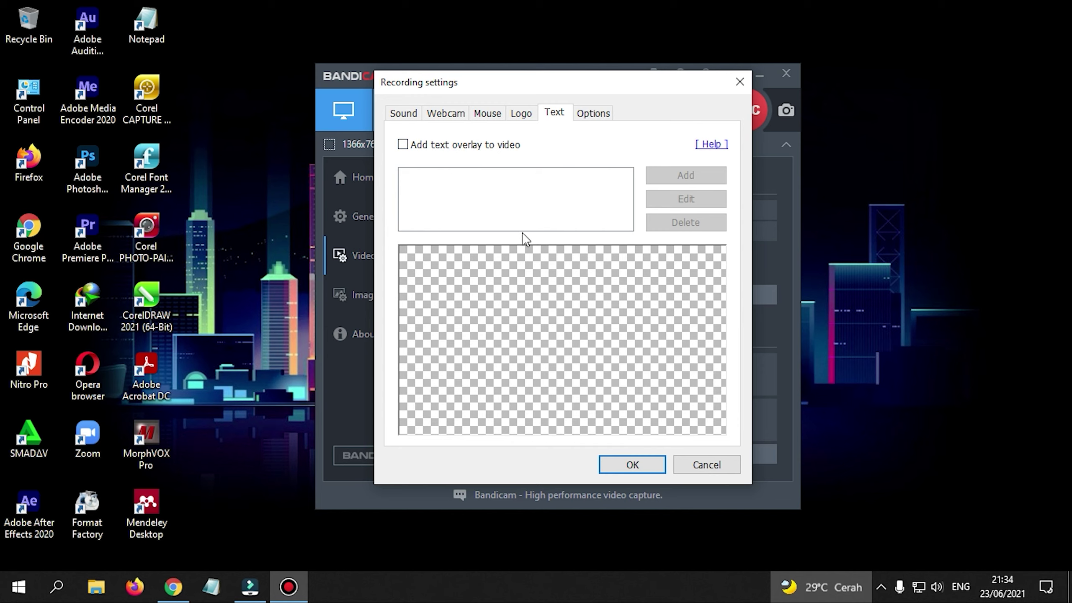
pyautogui.click(583, 117)
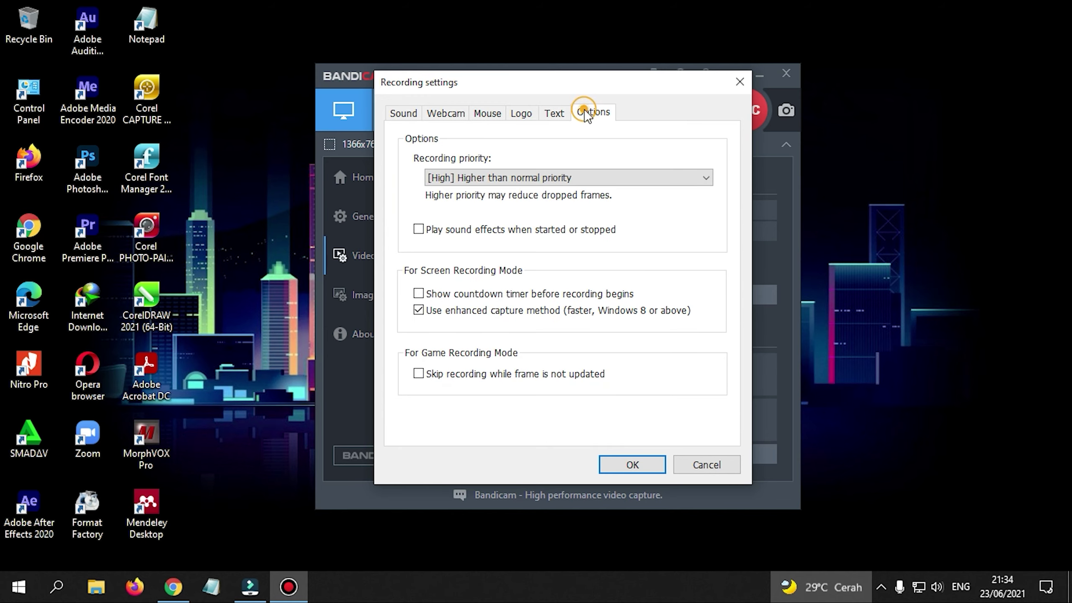
pyautogui.click(459, 184)
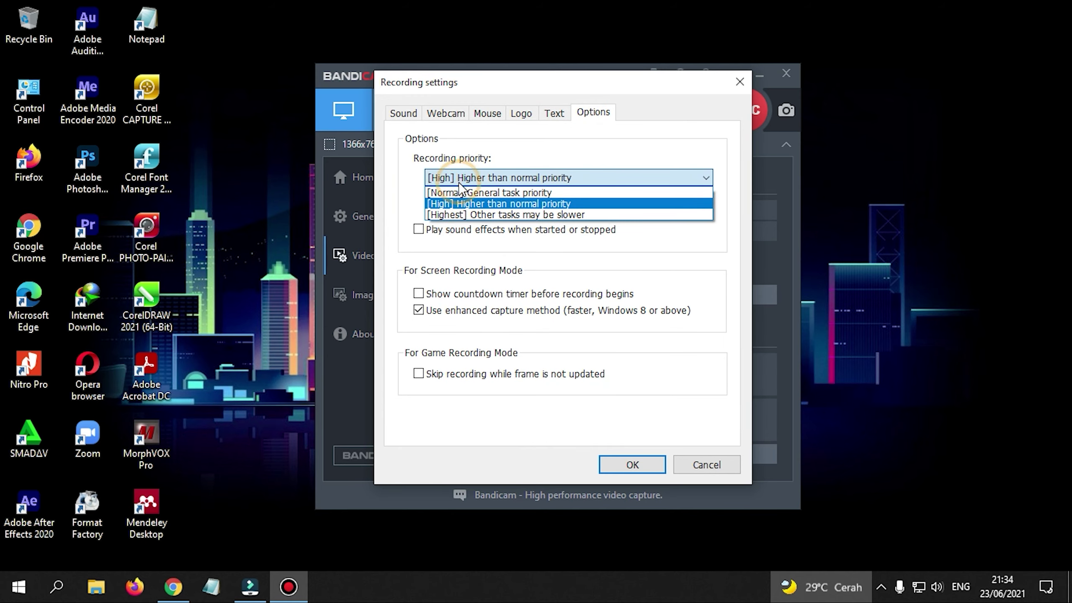
pyautogui.click(459, 183)
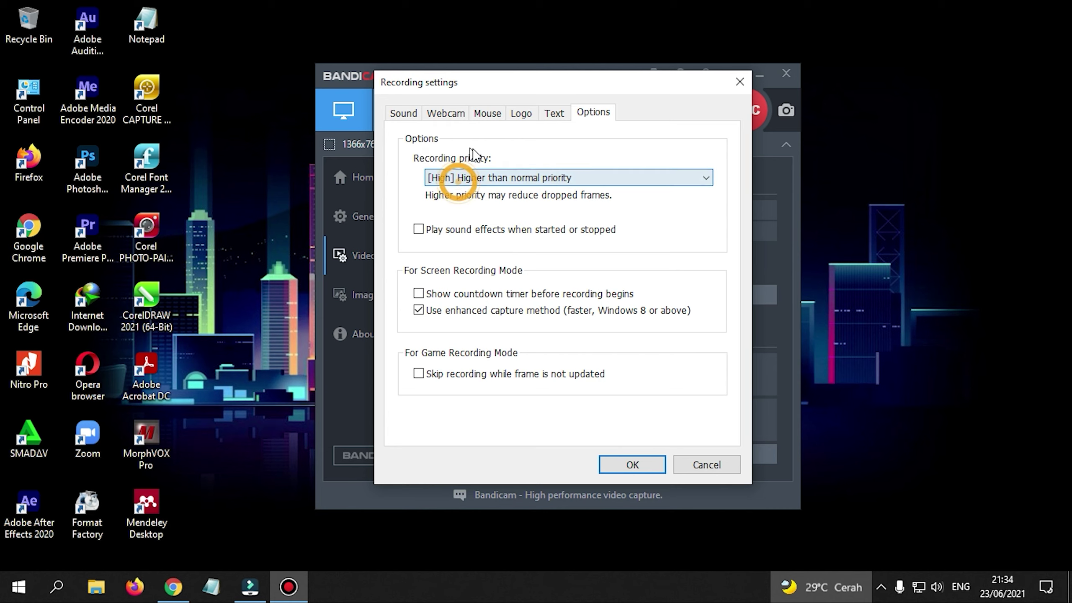
pyautogui.click(483, 183)
pyautogui.click(450, 205)
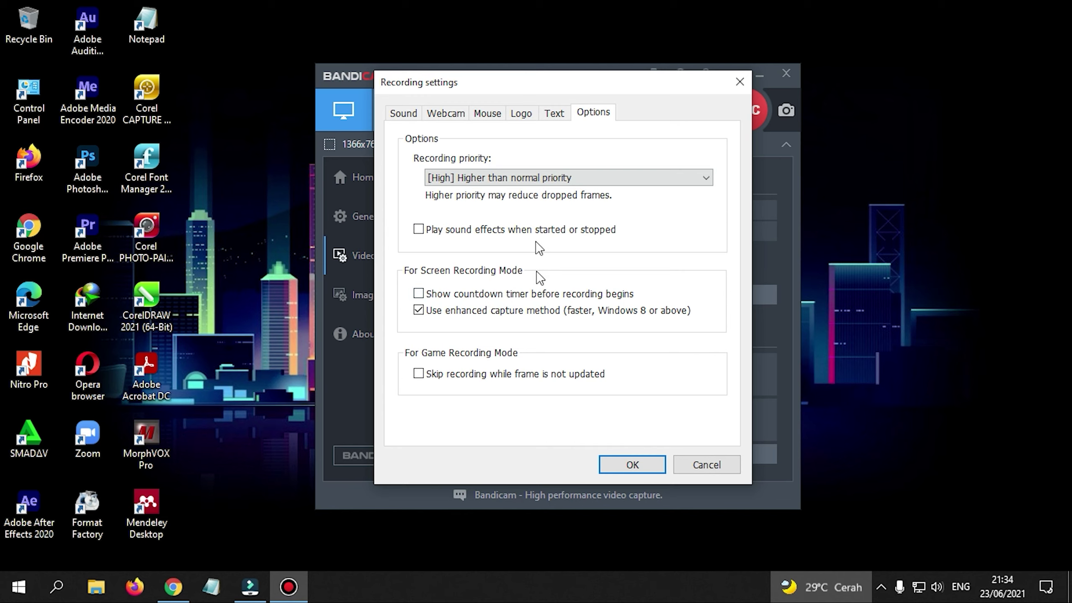
# Apply the recording settings and open the video format settings
pyautogui.click(639, 465)
pyautogui.moveTo(481, 66); pyautogui.dragTo(470, 44)
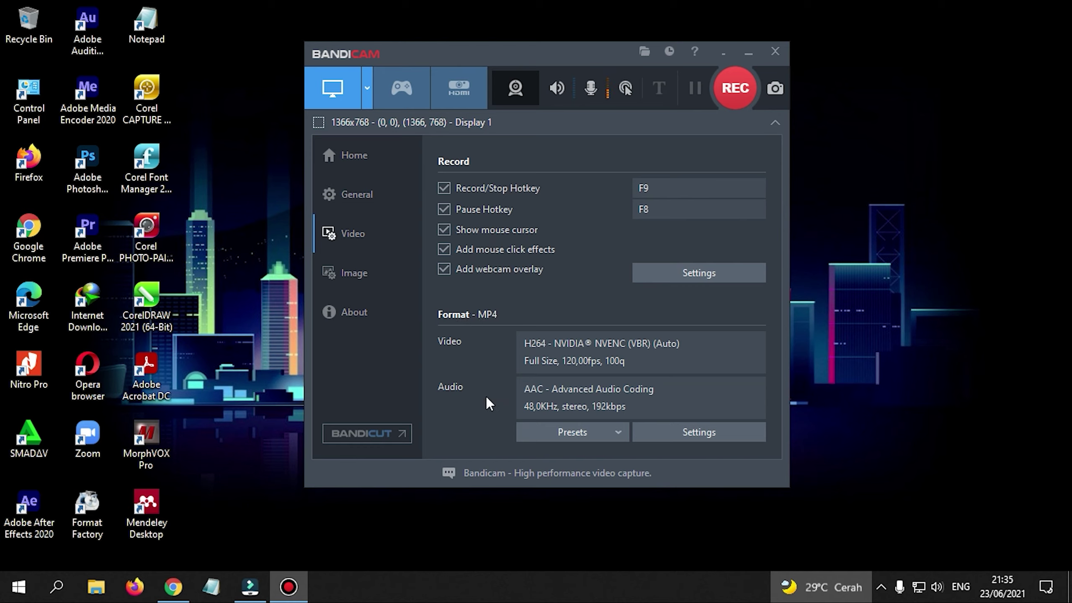
pyautogui.click(722, 436)
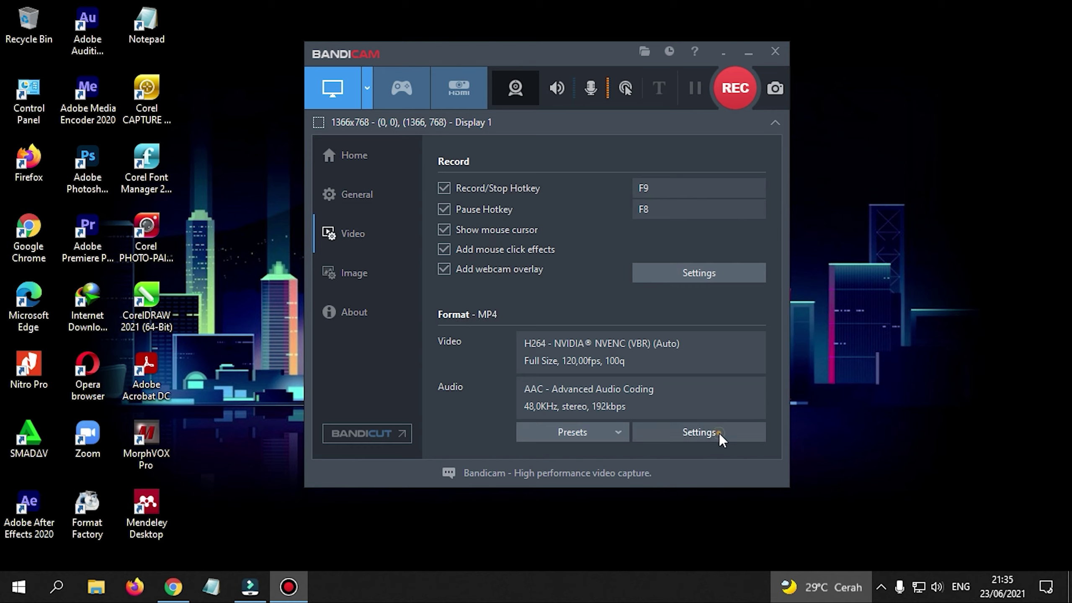
pyautogui.moveTo(492, 93); pyautogui.dragTo(511, 90)
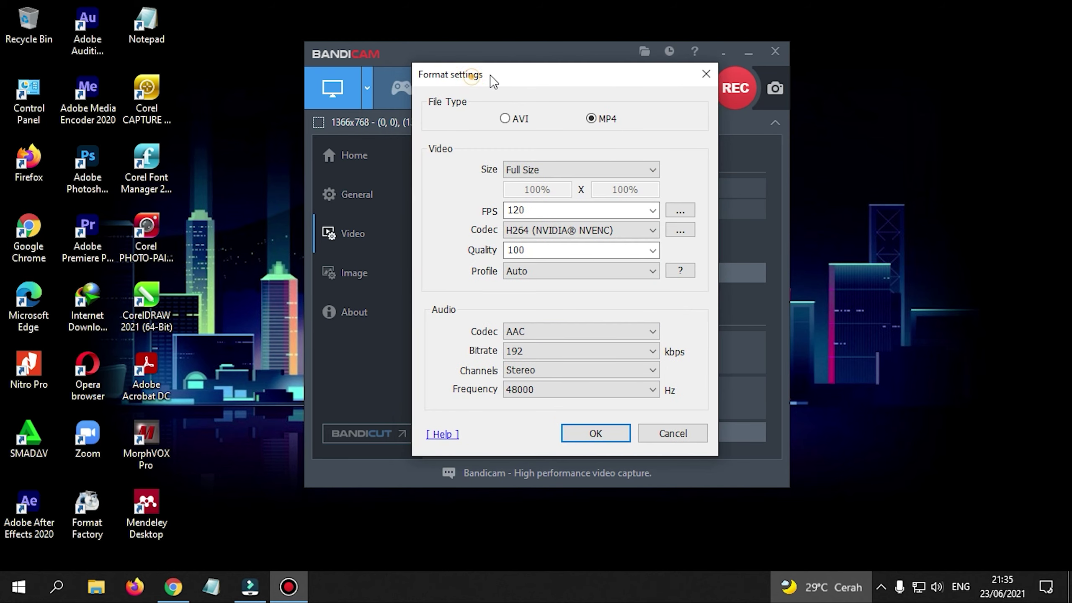
# Try the AVI file type, switch back to MP4 and choose Full Size as the video size
pyautogui.click(516, 121)
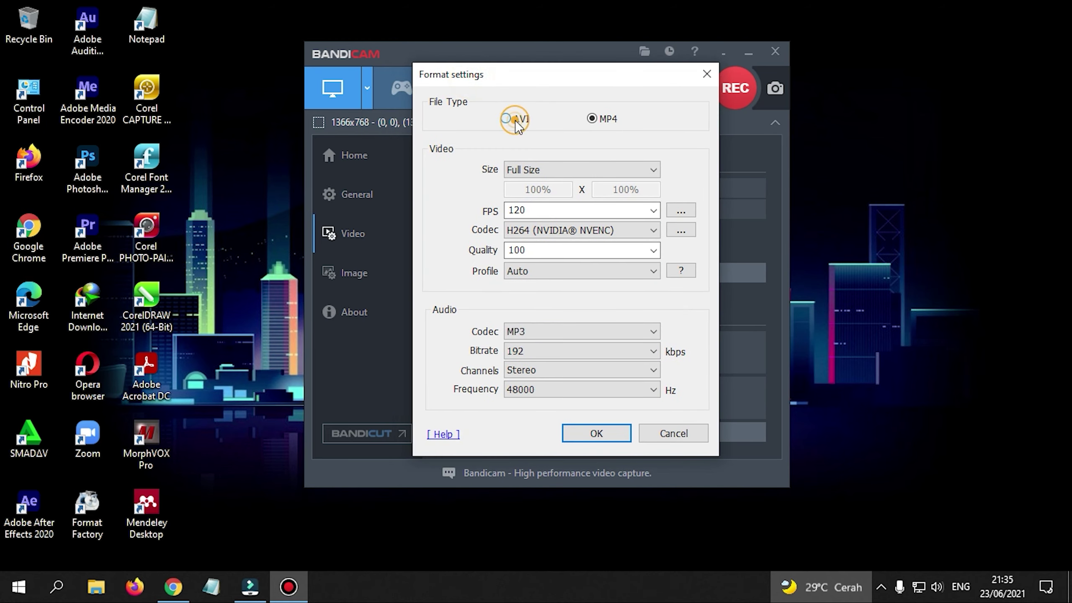
pyautogui.click(606, 119)
pyautogui.click(541, 168)
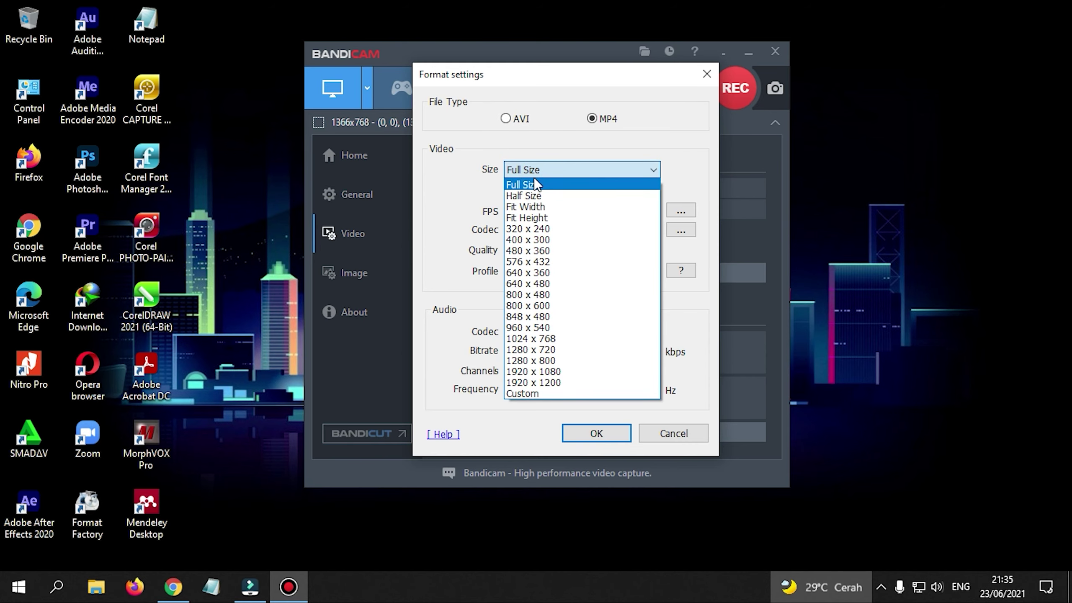
pyautogui.click(534, 179)
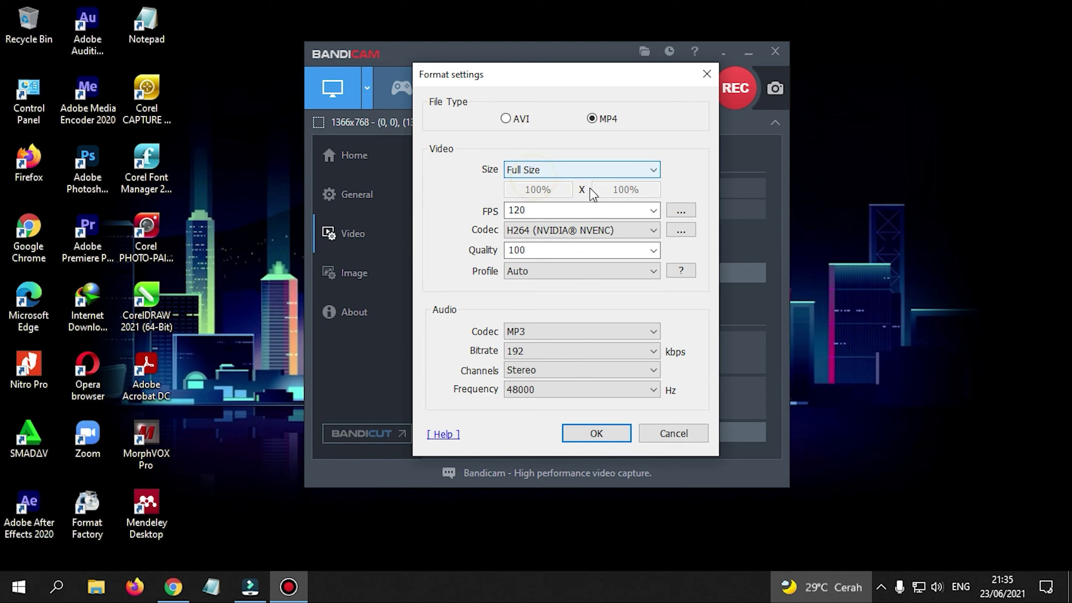
# Review the available frame rates and select 120 FPS for the video
pyautogui.click(654, 210)
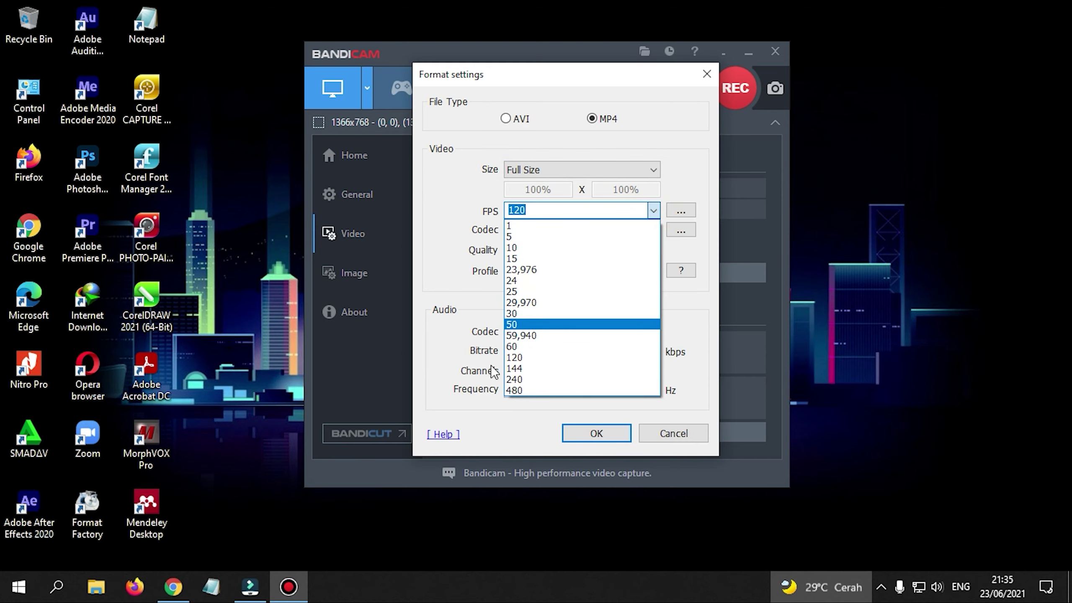
pyautogui.click(526, 357)
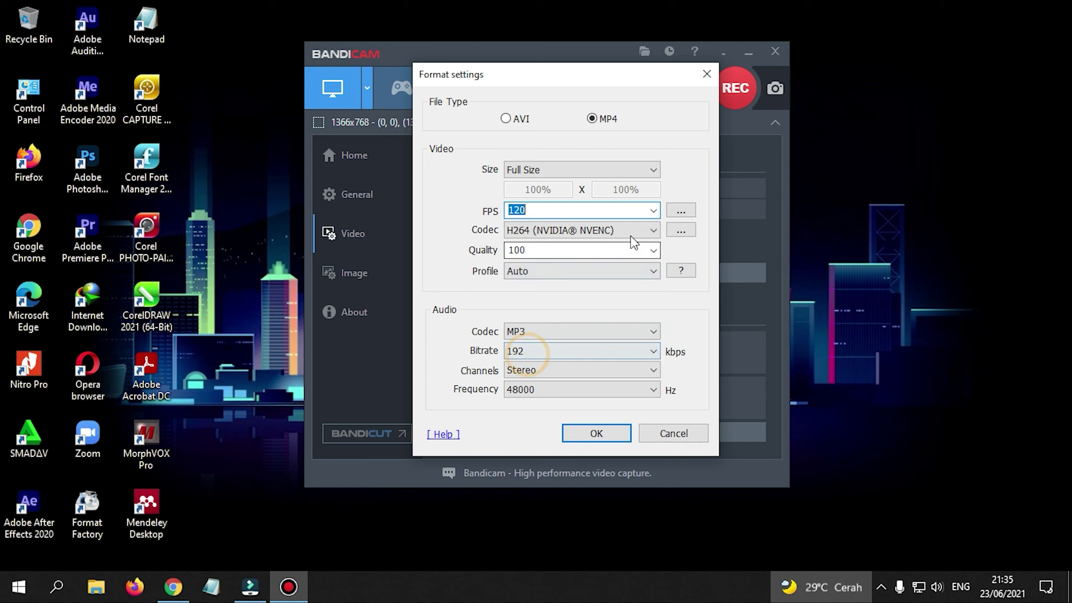
pyautogui.click(655, 209)
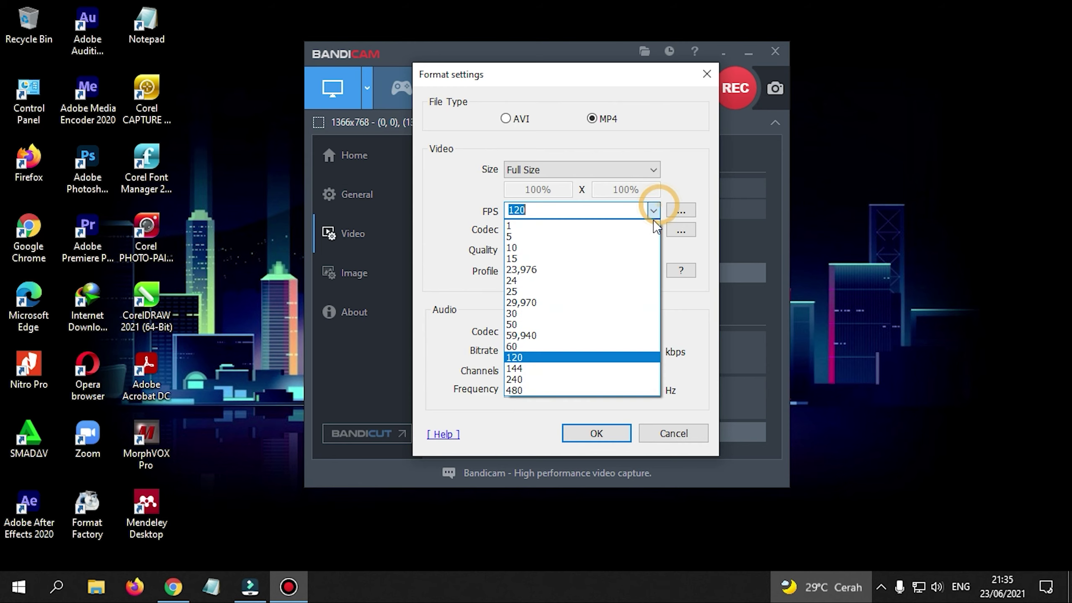
pyautogui.click(513, 358)
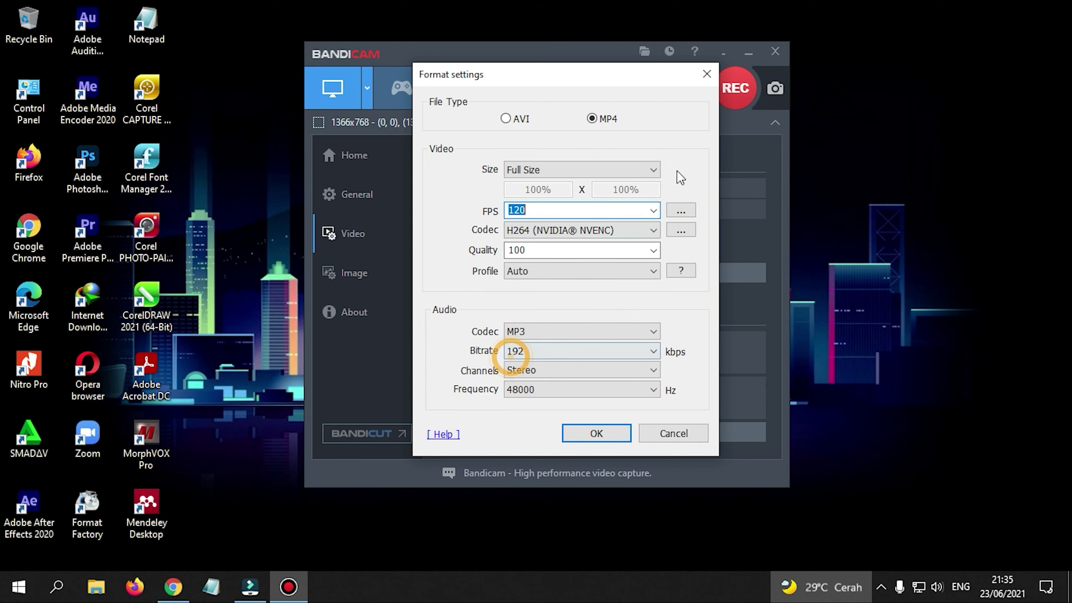
pyautogui.click(651, 210)
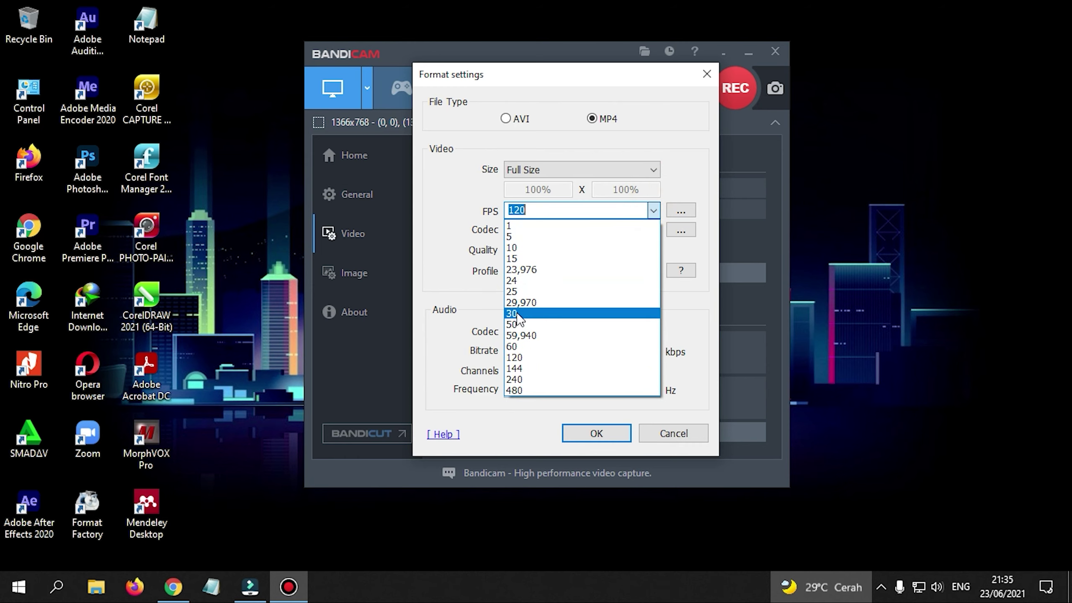
pyautogui.click(524, 359)
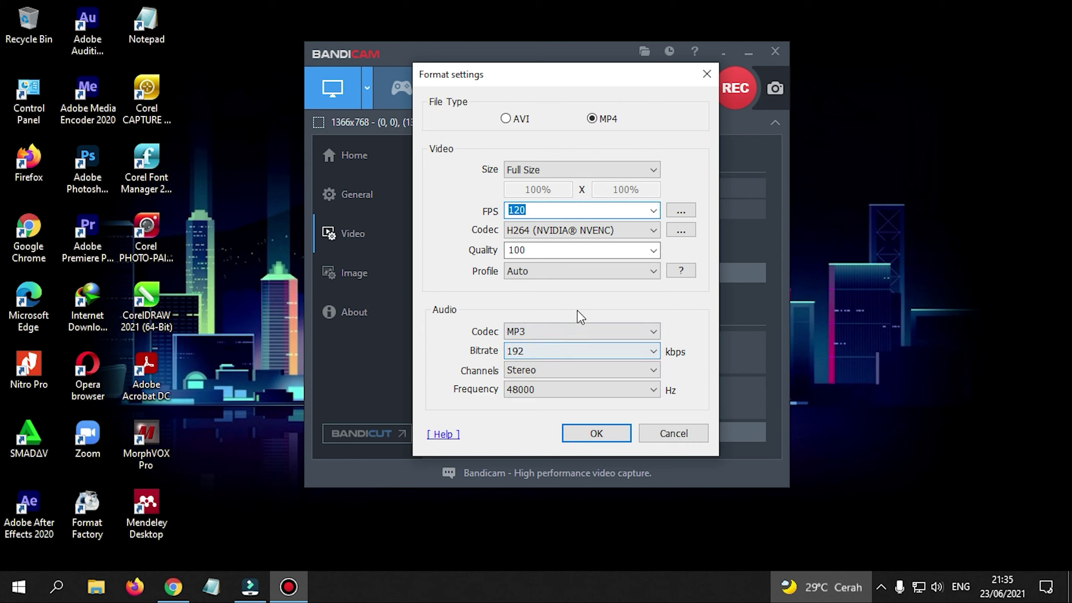
# Select the H264 (NVIDIA® NVENC) video codec and set the video quality to 100
pyautogui.click(551, 232)
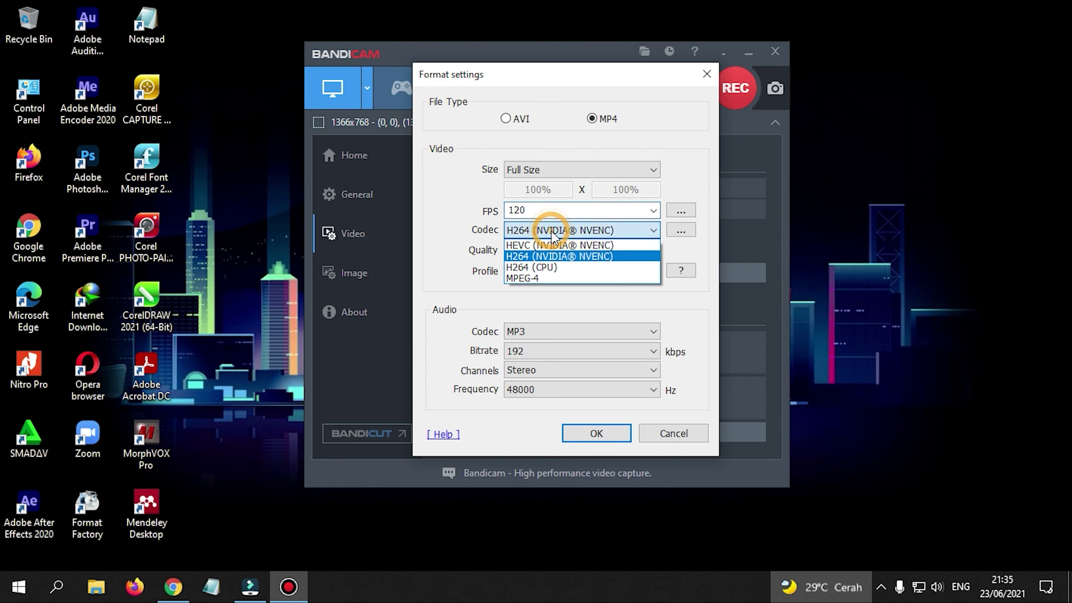
pyautogui.click(515, 258)
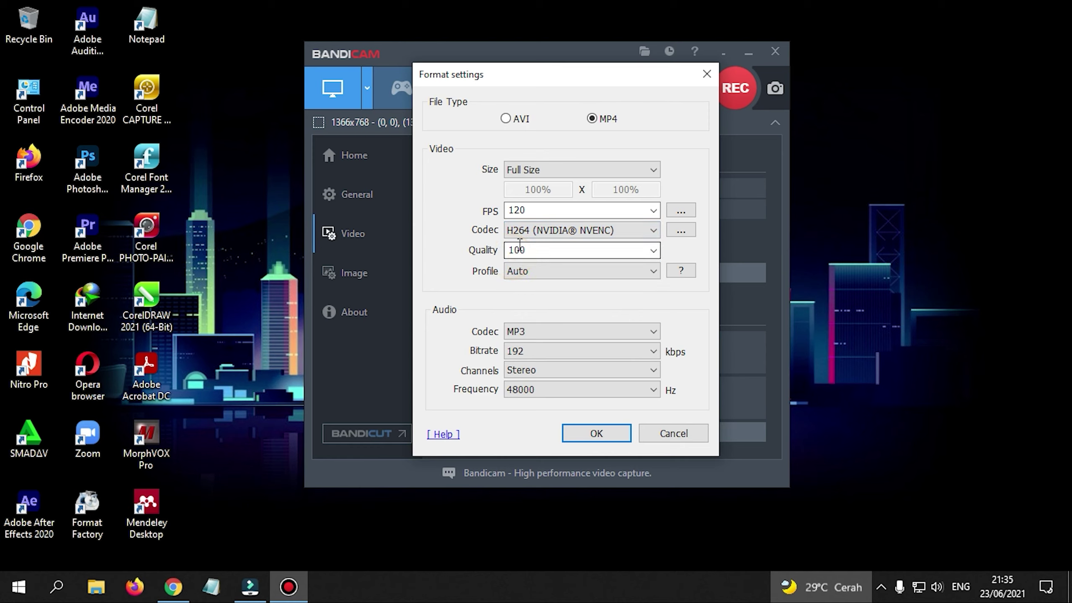
pyautogui.click(653, 250)
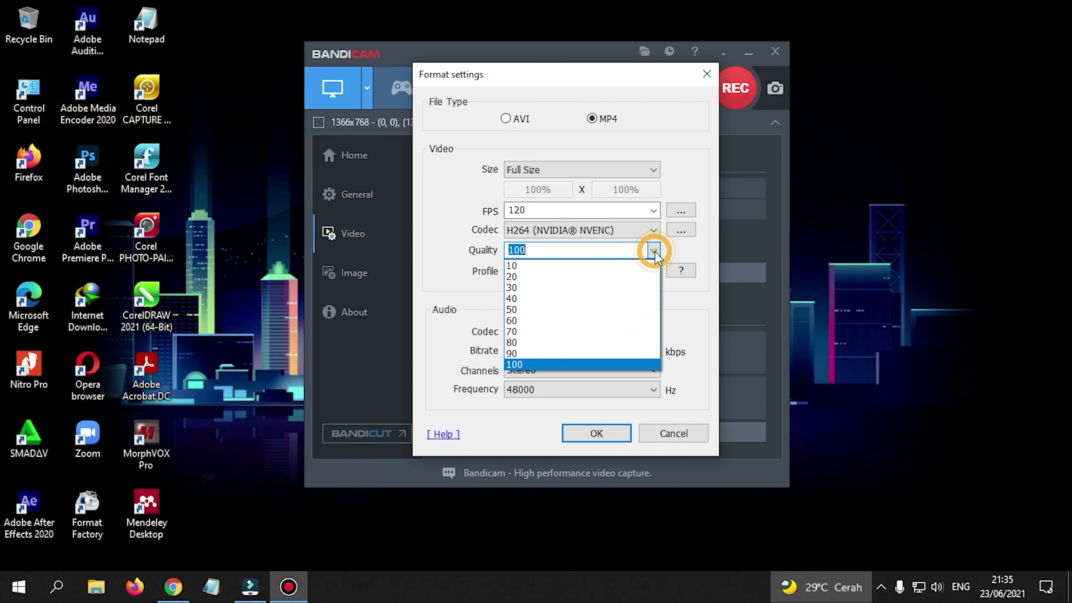
pyautogui.click(513, 364)
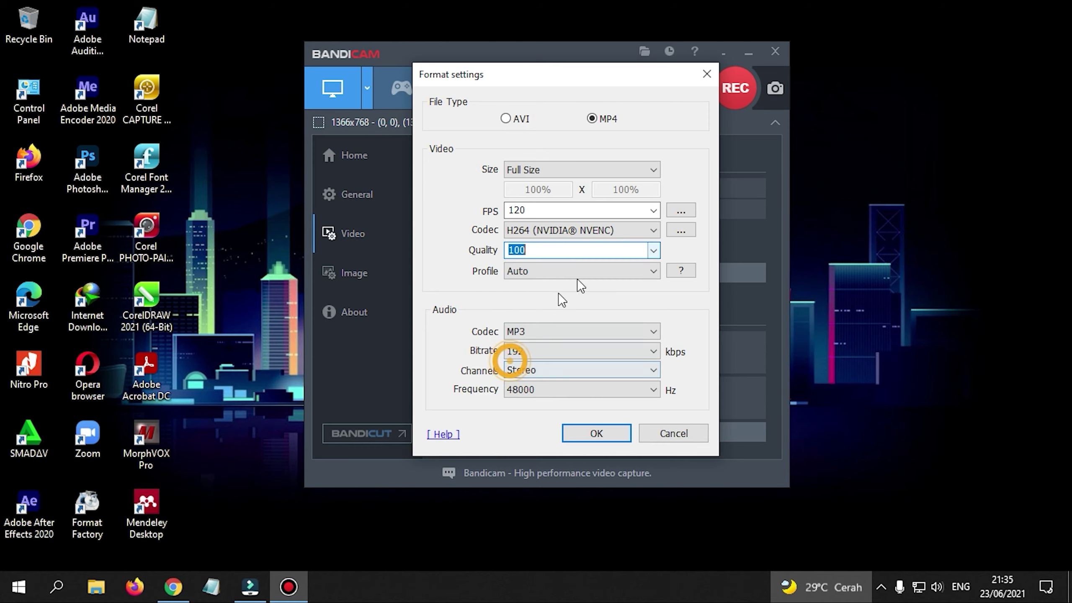
pyautogui.click(659, 251)
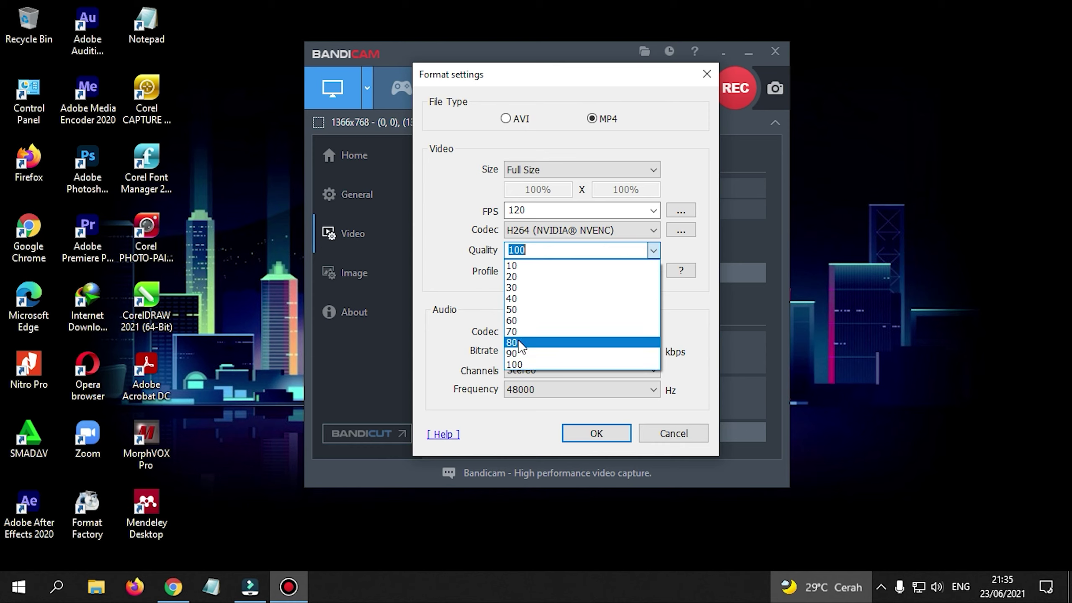
pyautogui.click(648, 252)
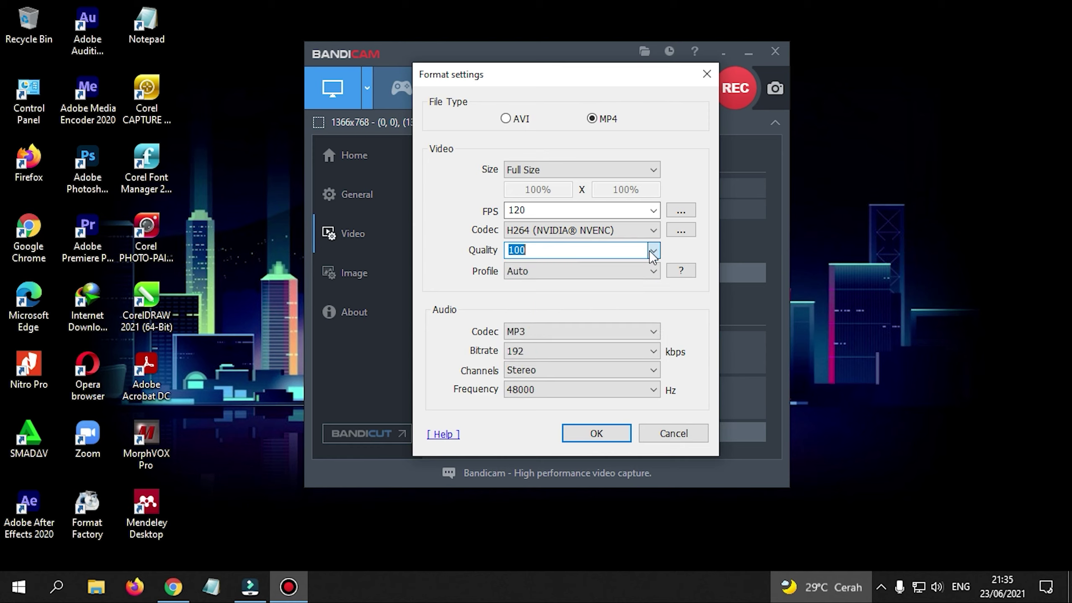
# Review the video profile options and select the Auto profile
pyautogui.click(536, 278)
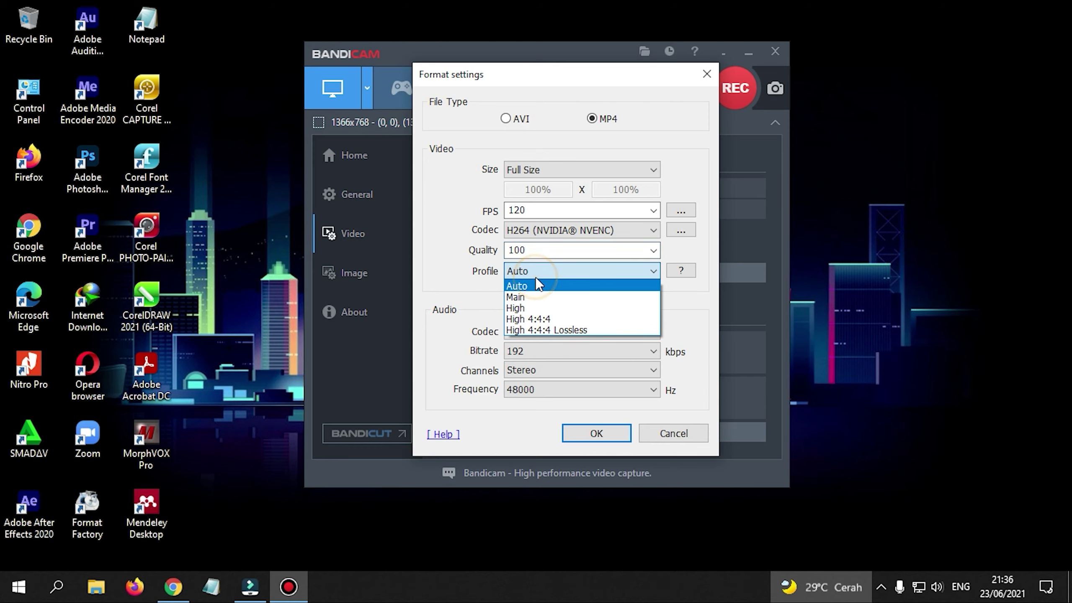
pyautogui.click(536, 278)
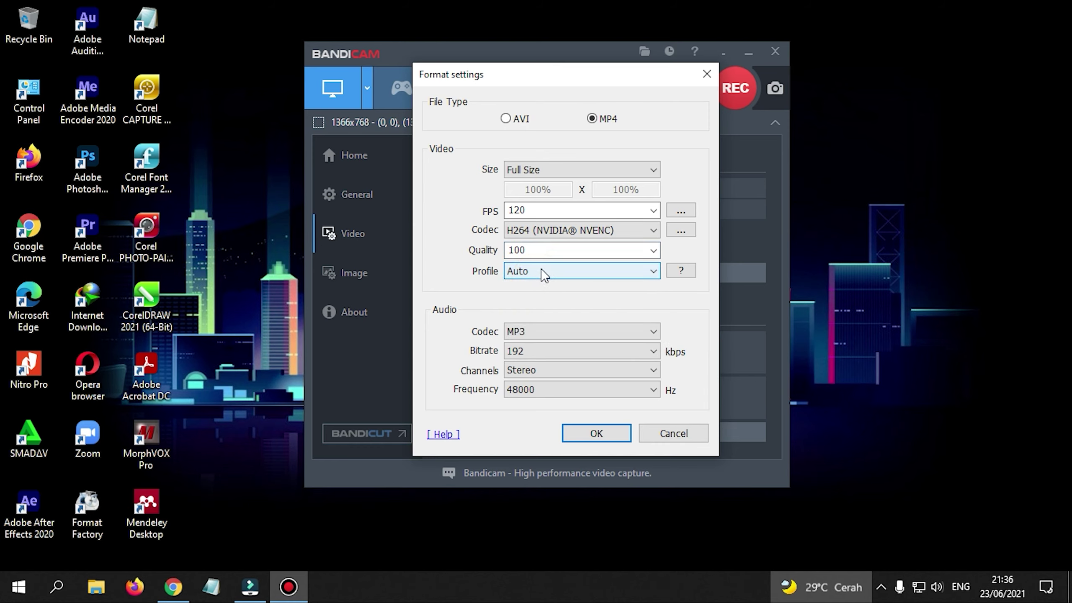
pyautogui.click(542, 270)
pyautogui.click(551, 287)
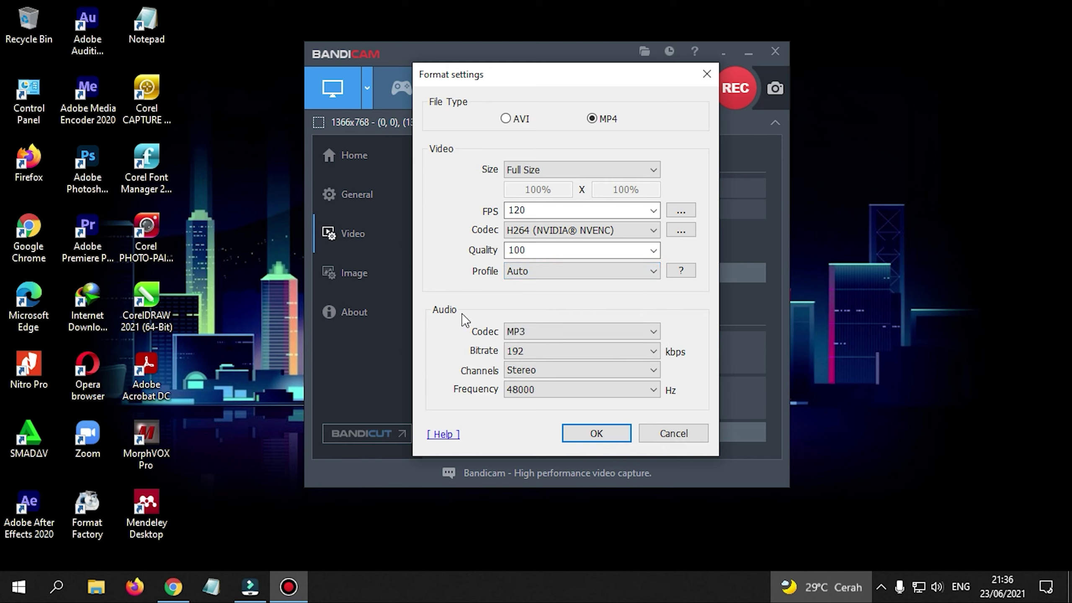
# Select MP3 as the audio codec and set the audio bitrate to 320 kbps
pyautogui.click(541, 330)
pyautogui.click(531, 355)
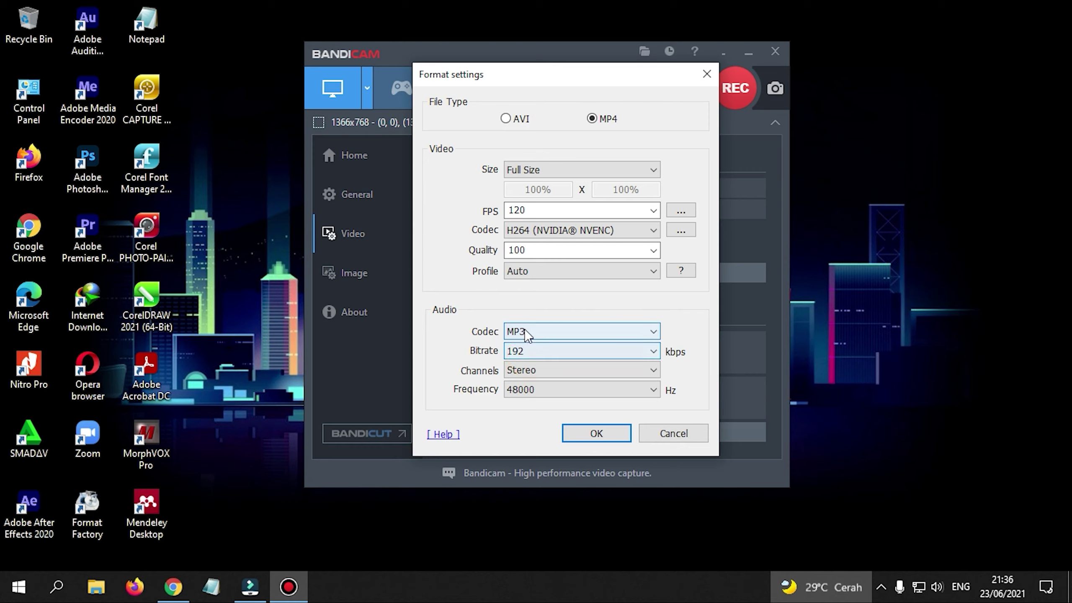
pyautogui.click(642, 352)
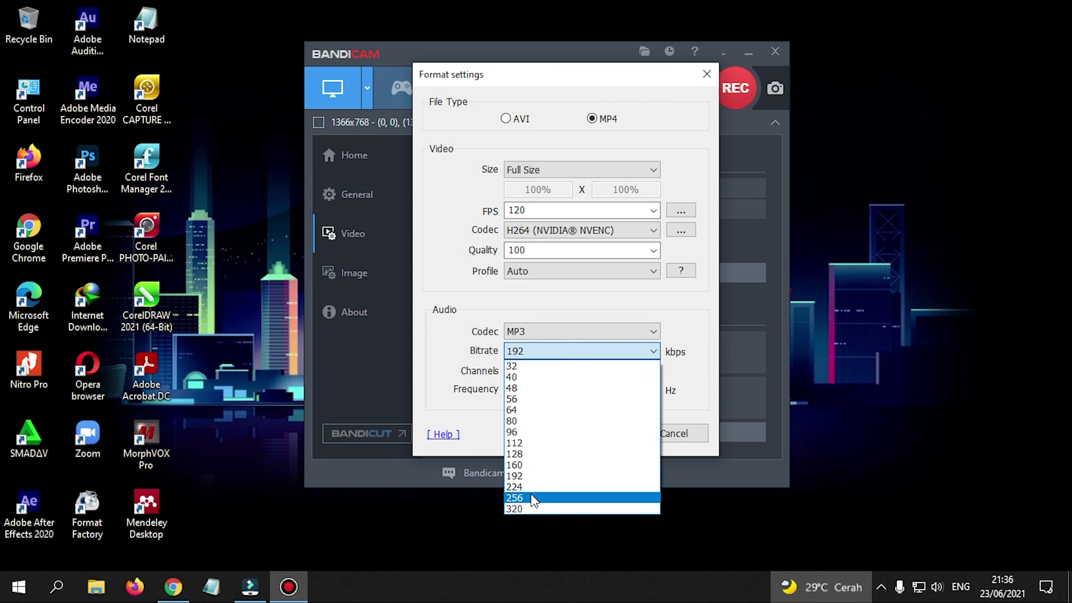
pyautogui.click(525, 509)
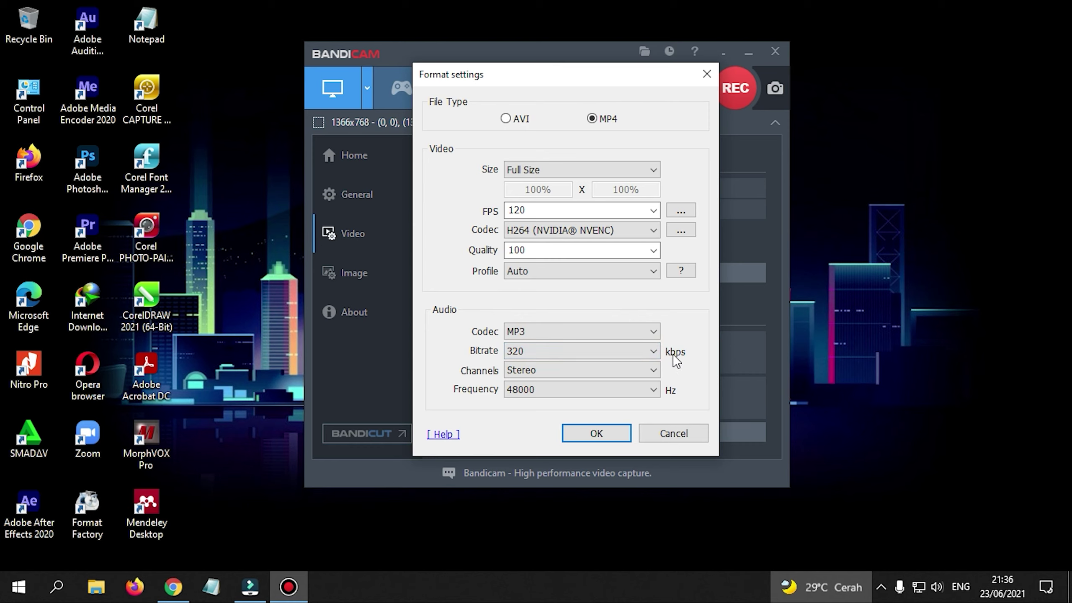
# Try Mono for the audio channels and switch them back to Stereo
pyautogui.click(595, 371)
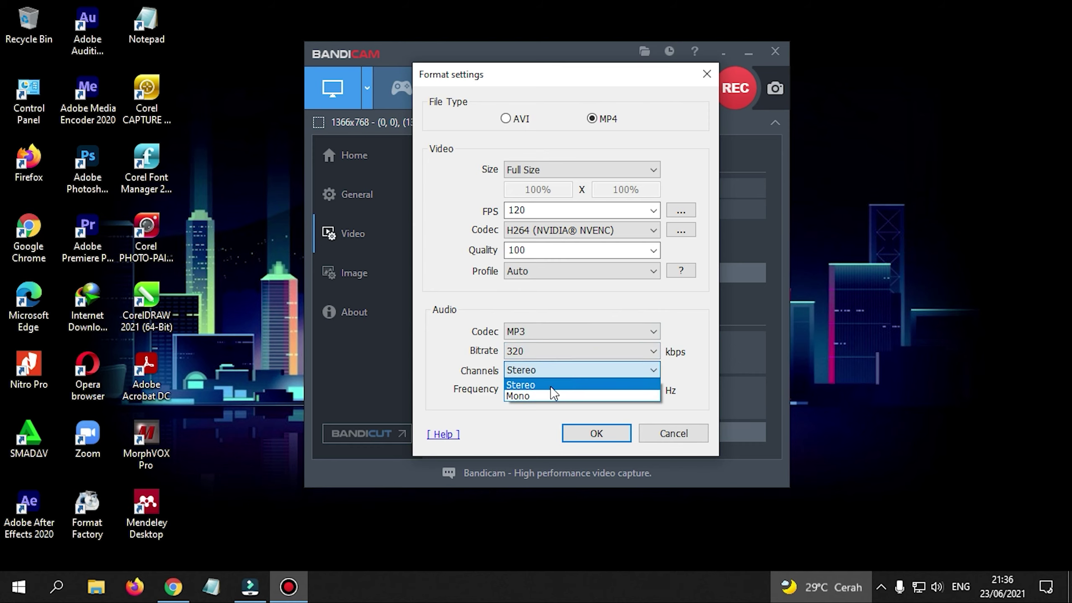
pyautogui.click(530, 370)
pyautogui.click(530, 371)
pyautogui.click(534, 394)
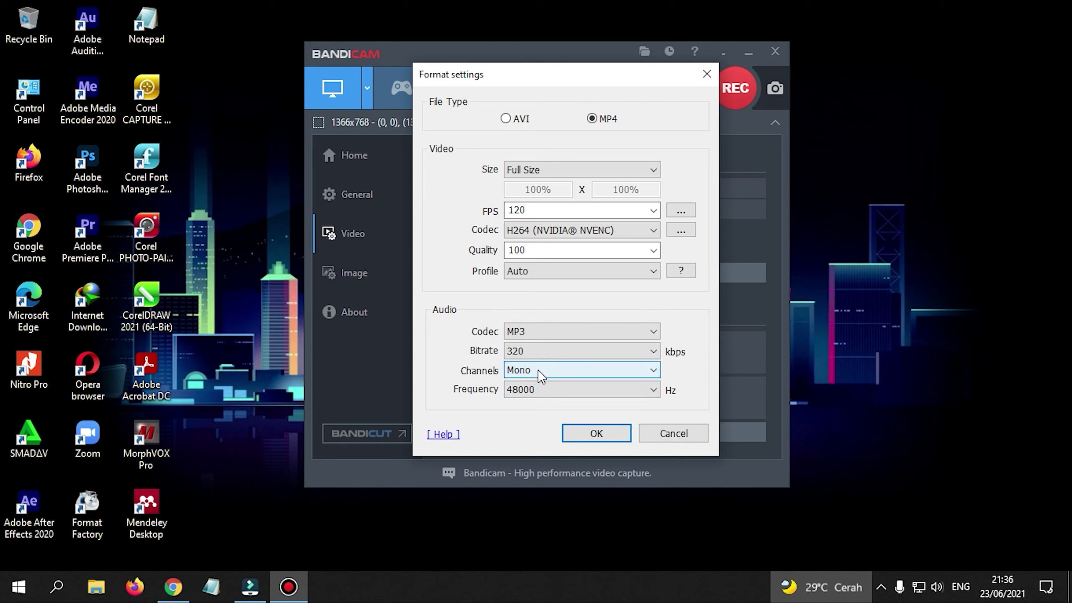
pyautogui.click(538, 369)
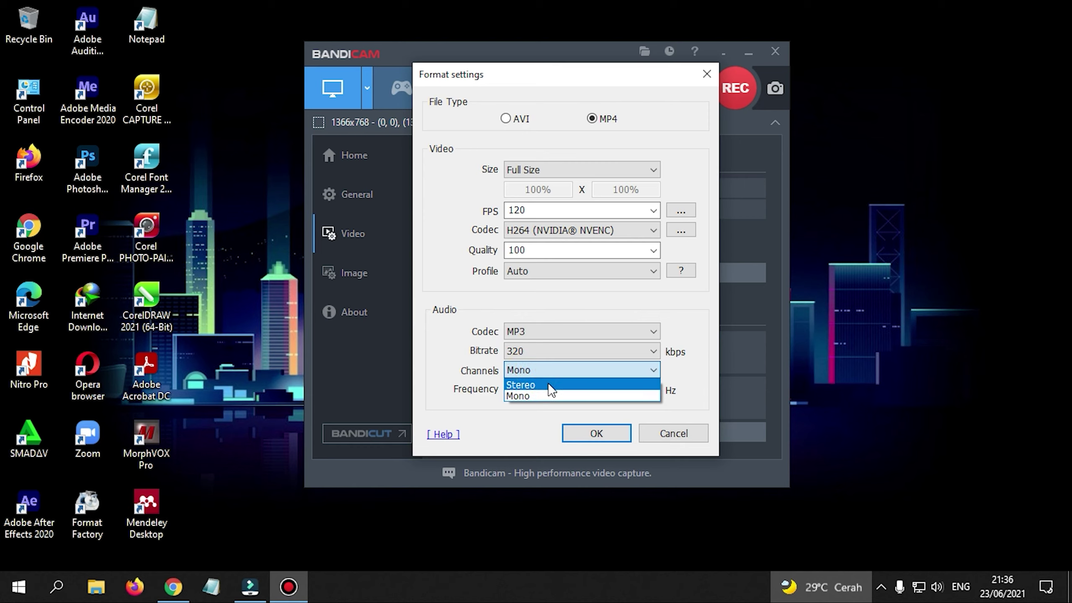
pyautogui.click(549, 385)
# Check the audio frequency options, keep 48000 Hz and apply the format settings
pyautogui.click(558, 390)
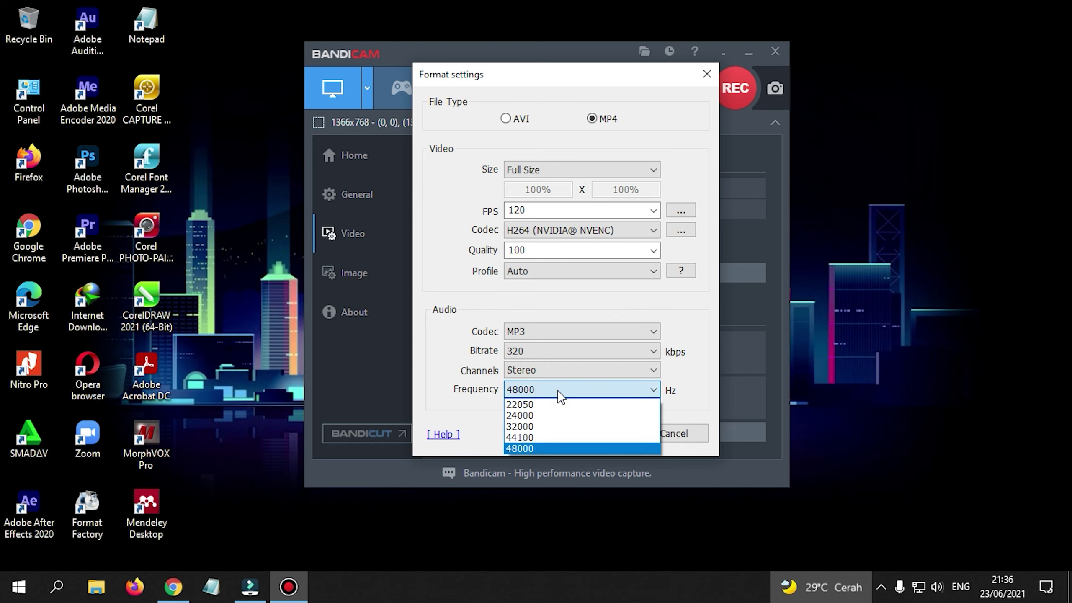
pyautogui.click(546, 387)
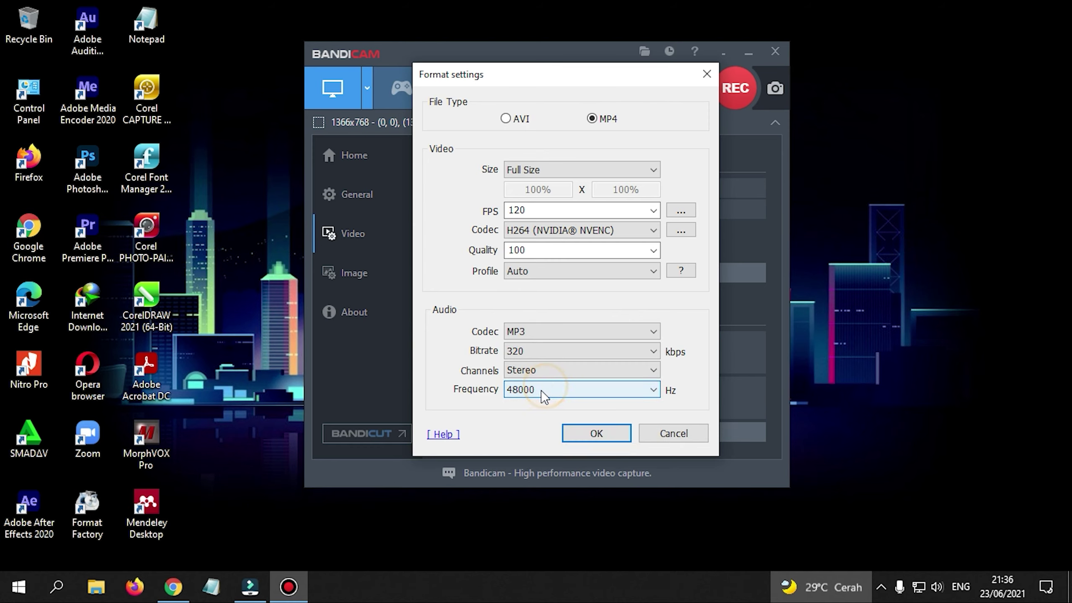
pyautogui.click(598, 432)
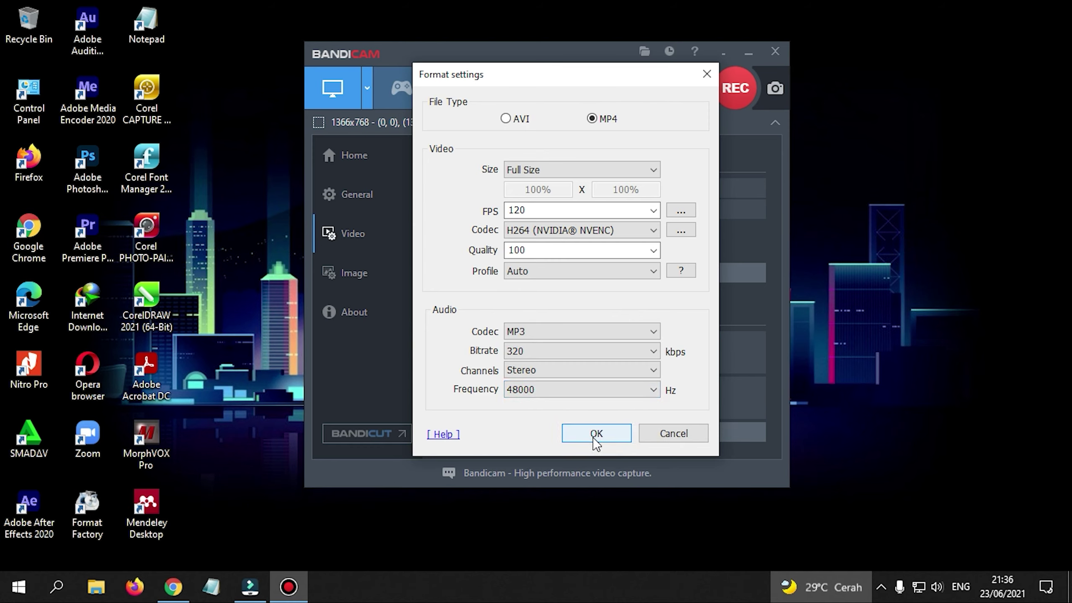
pyautogui.click(595, 439)
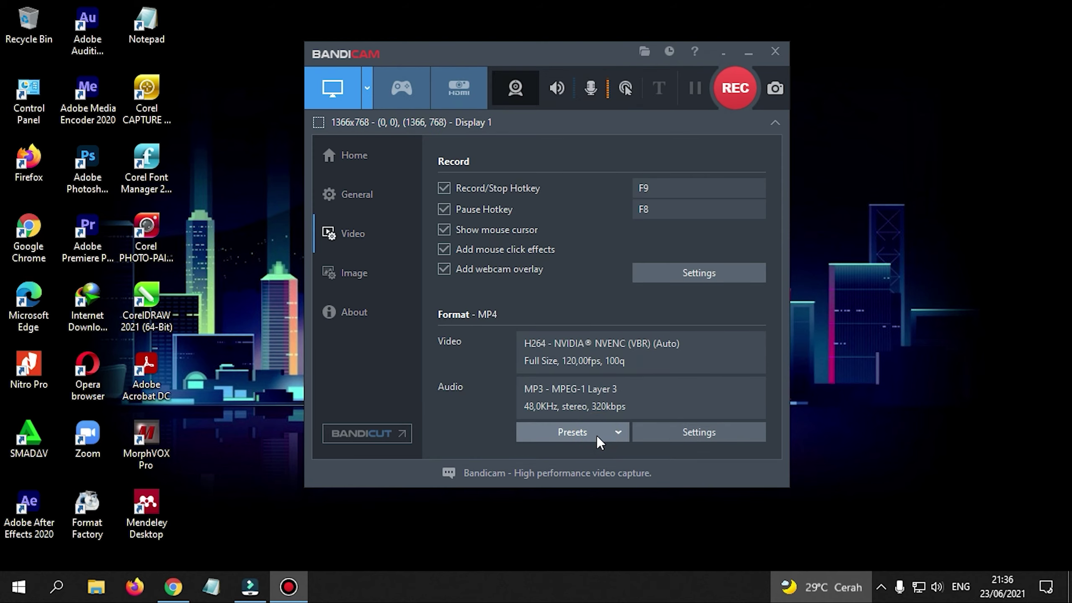
# Switch to HDMI device recording mode and bring up its device selection settings
pyautogui.click(345, 165)
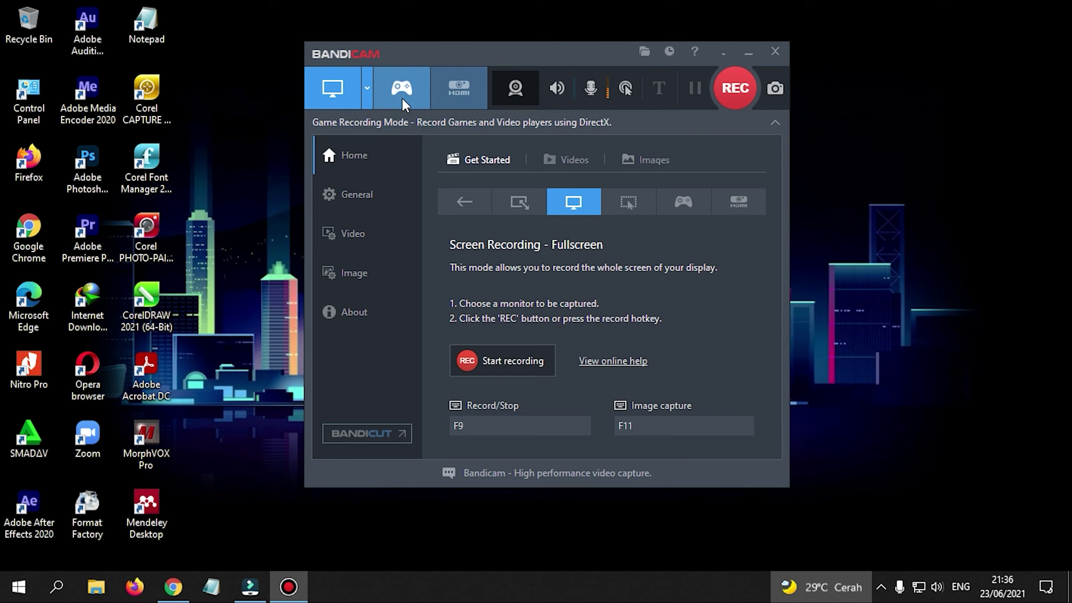
pyautogui.click(463, 82)
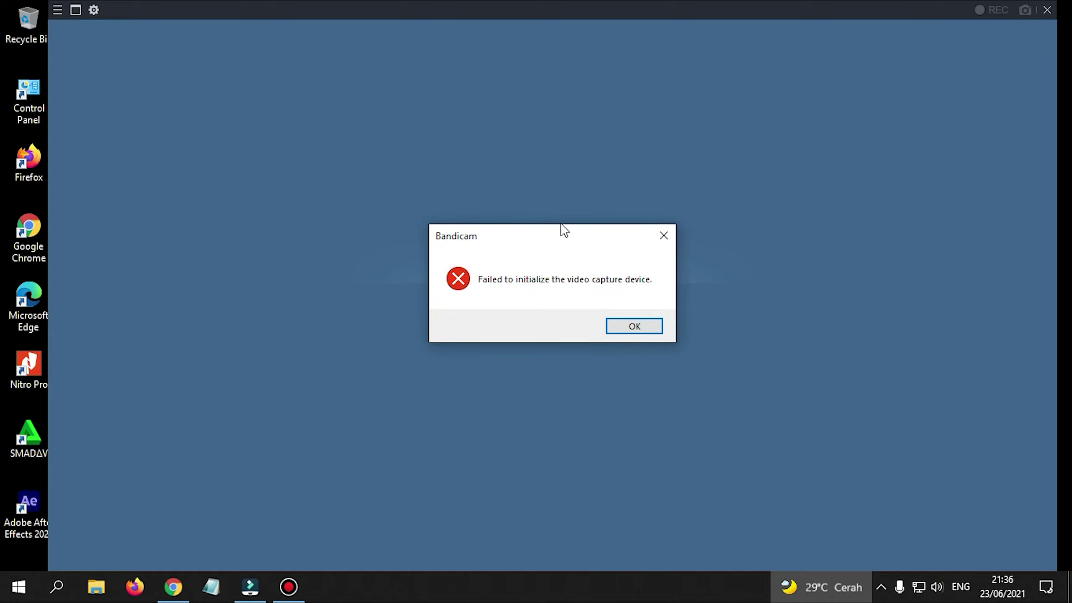
pyautogui.click(633, 329)
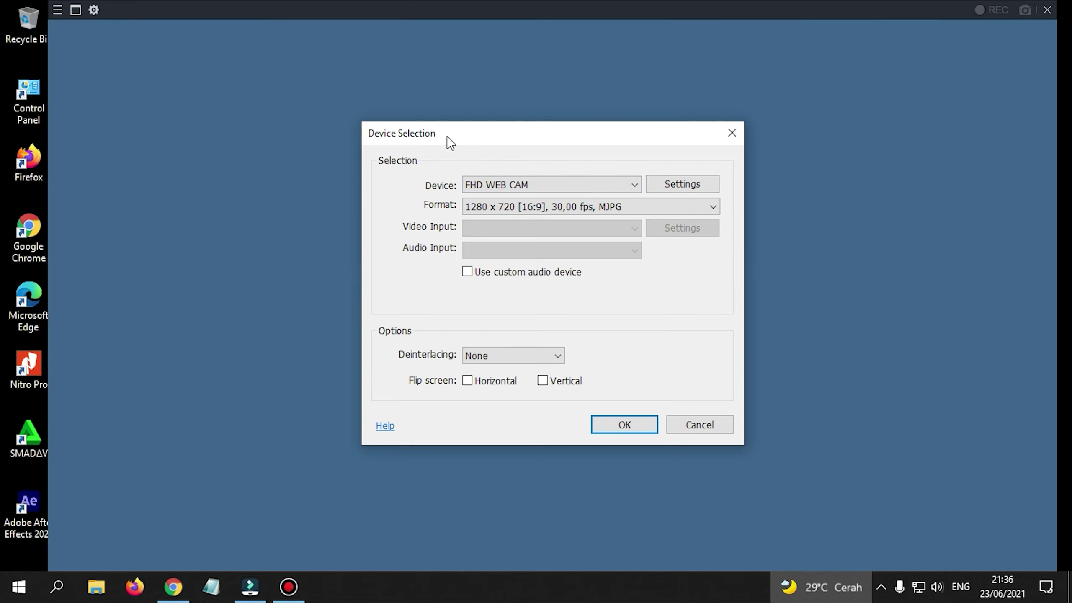
# Select FHD WEB CAM as the video capture device
pyautogui.click(493, 185)
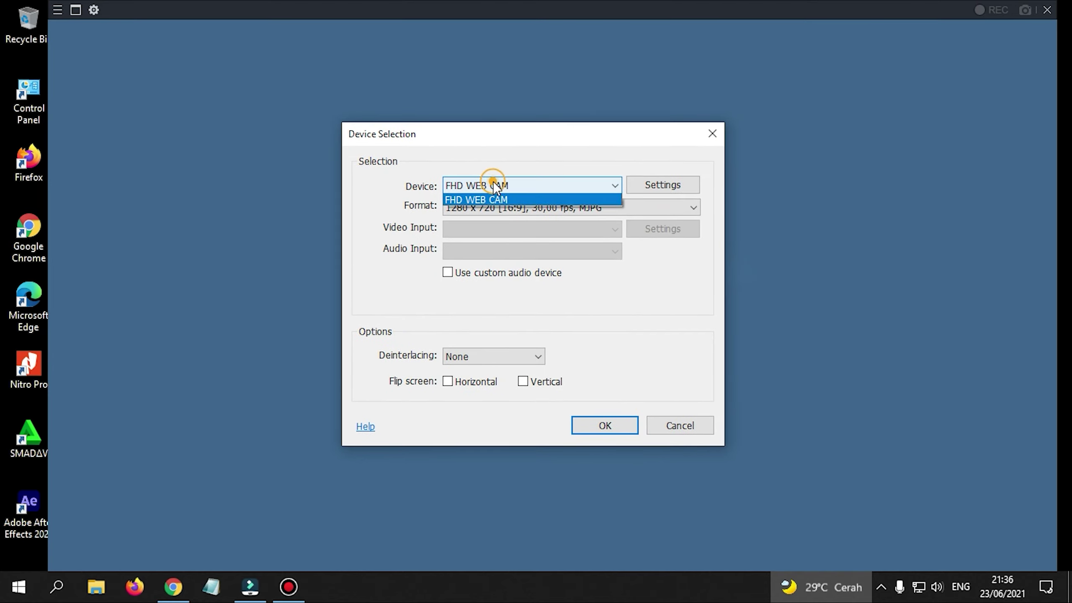
pyautogui.click(496, 204)
pyautogui.click(484, 187)
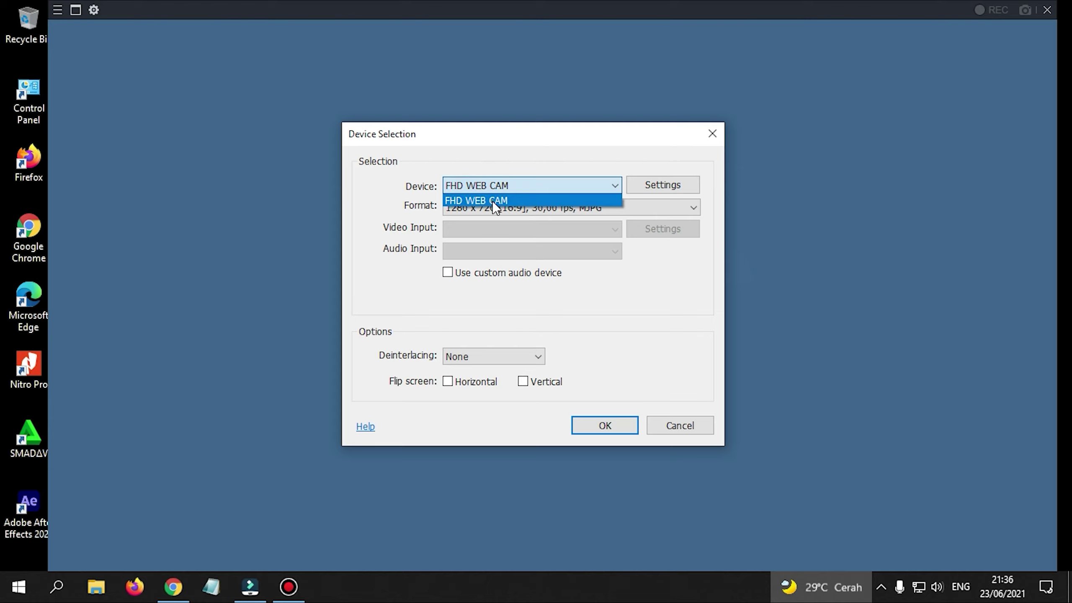
pyautogui.click(493, 200)
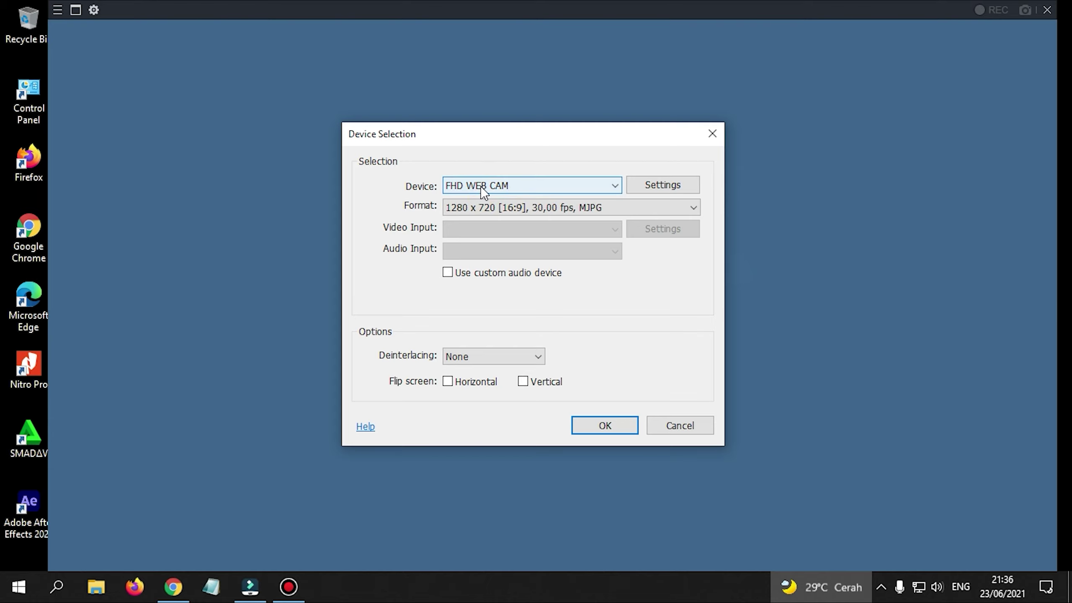
pyautogui.click(482, 188)
pyautogui.click(483, 201)
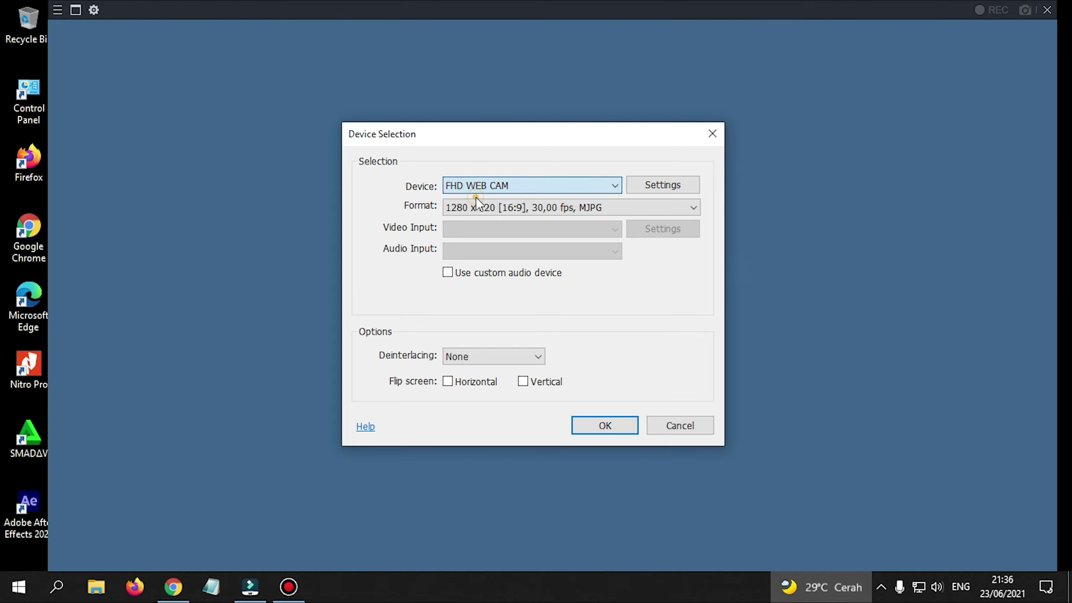
pyautogui.moveTo(545, 143); pyautogui.dragTo(575, 150)
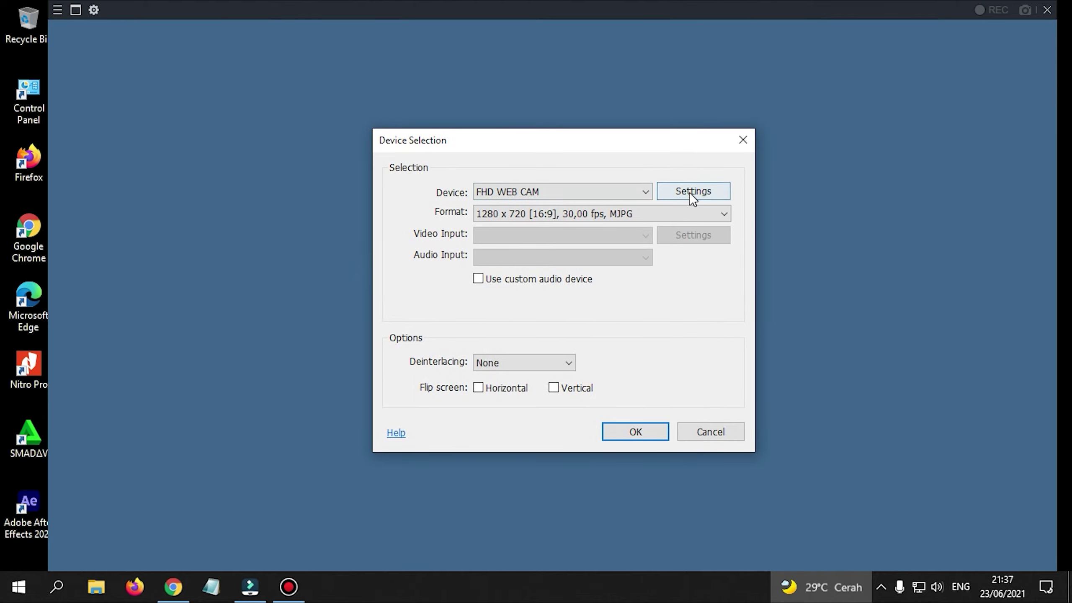
# Examine the webcam's Video Proc Amp and Camera Control properties, leaving them unmodified
pyautogui.click(689, 192)
pyautogui.click(498, 182)
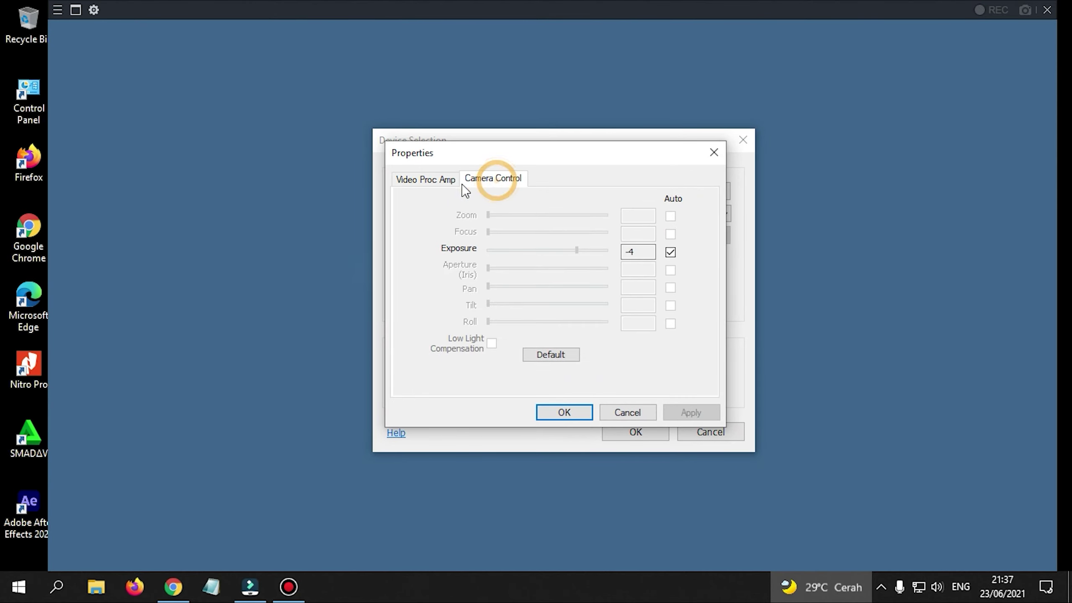
pyautogui.click(454, 185)
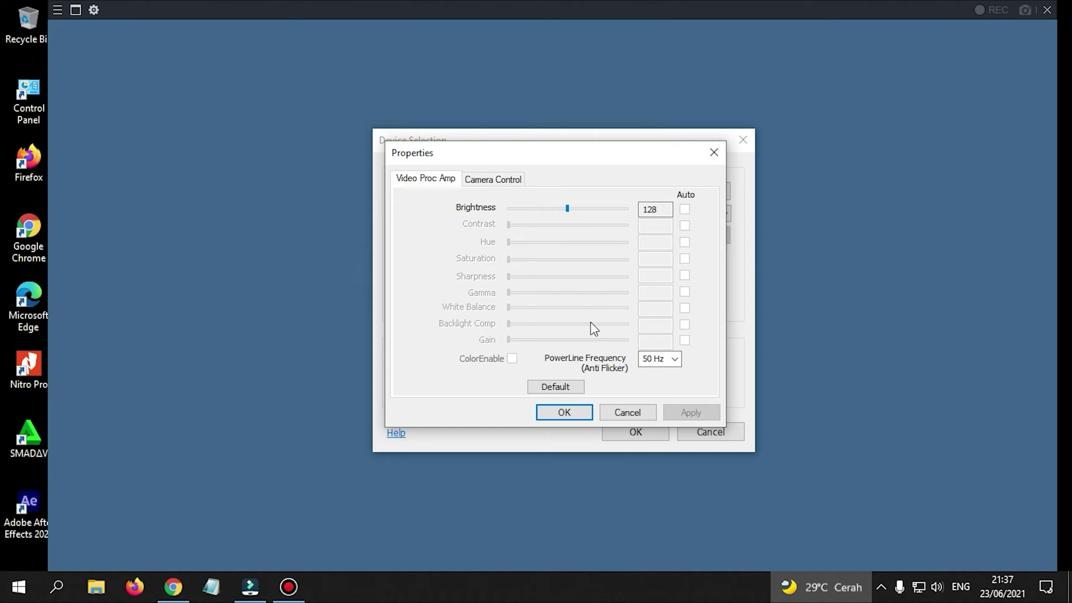
pyautogui.click(498, 182)
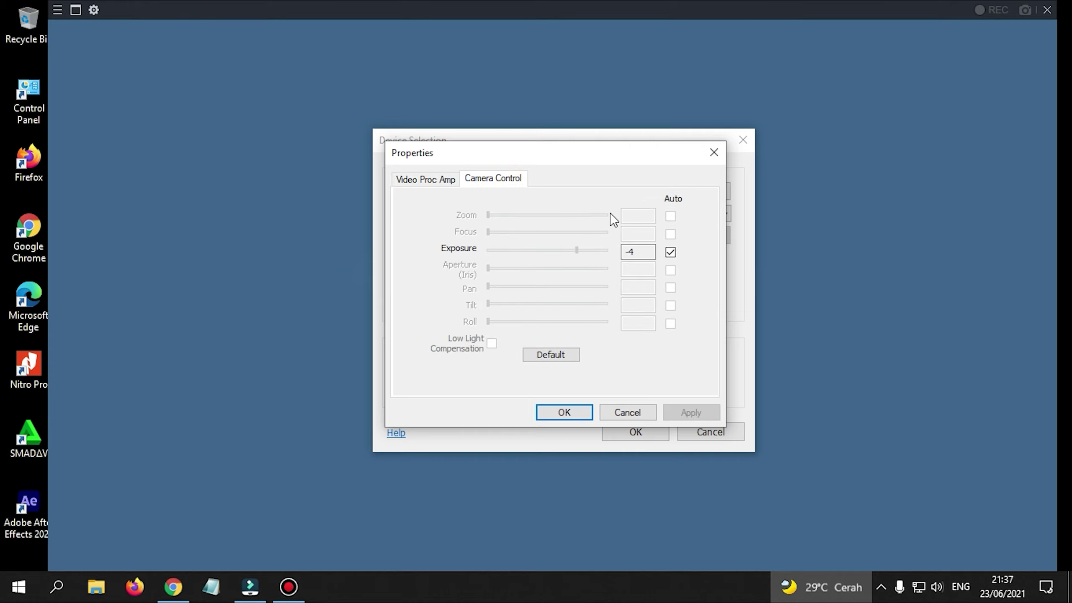
pyautogui.click(427, 177)
pyautogui.click(712, 152)
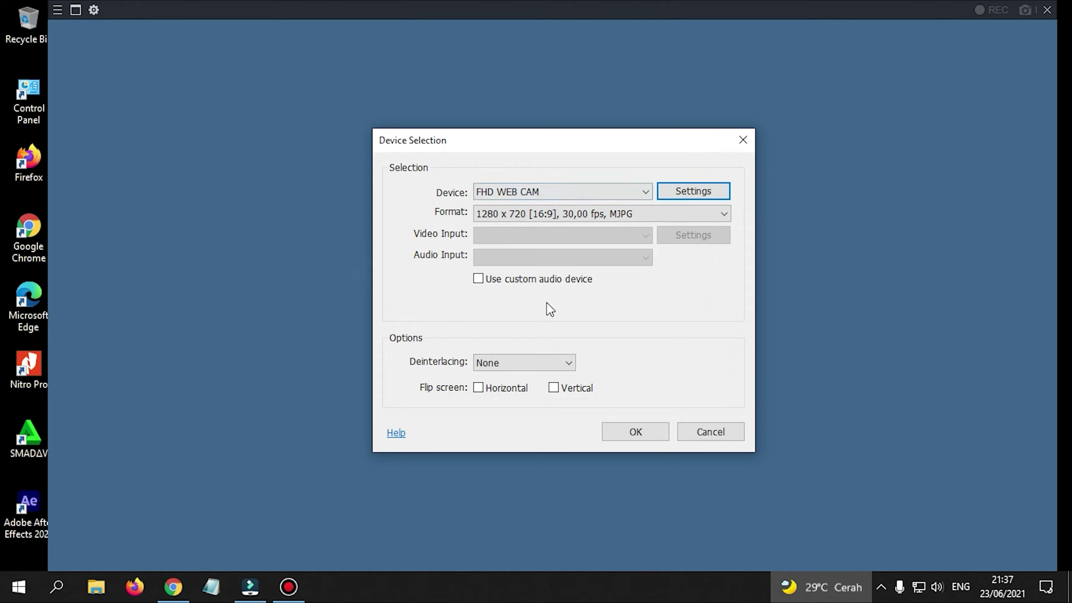
# Try the custom audio device option, disable it again, and check the deinterlacing choices while keeping None
pyautogui.click(477, 280)
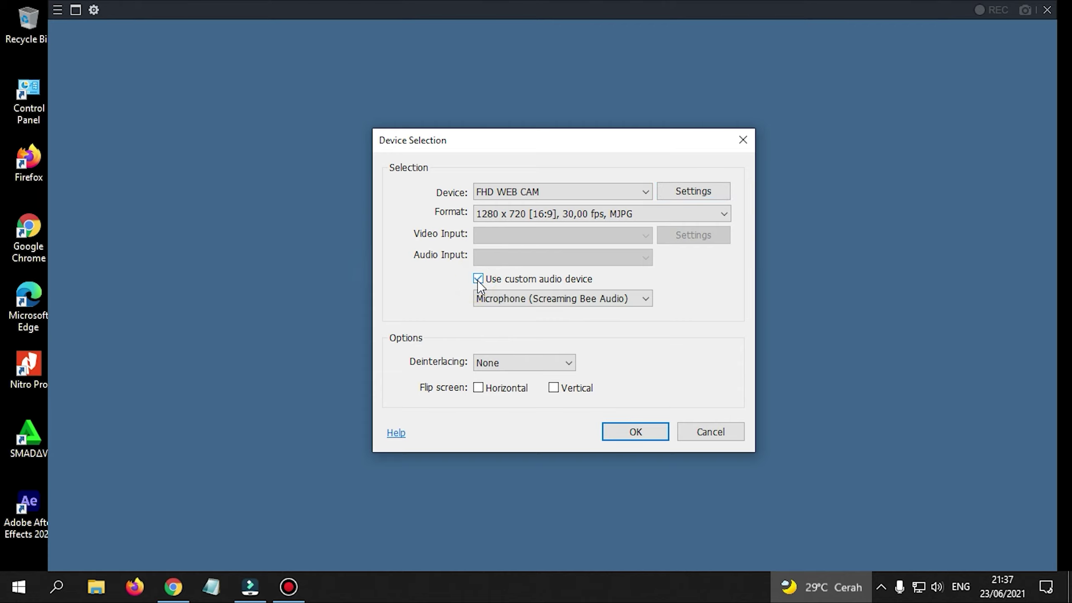
pyautogui.click(478, 280)
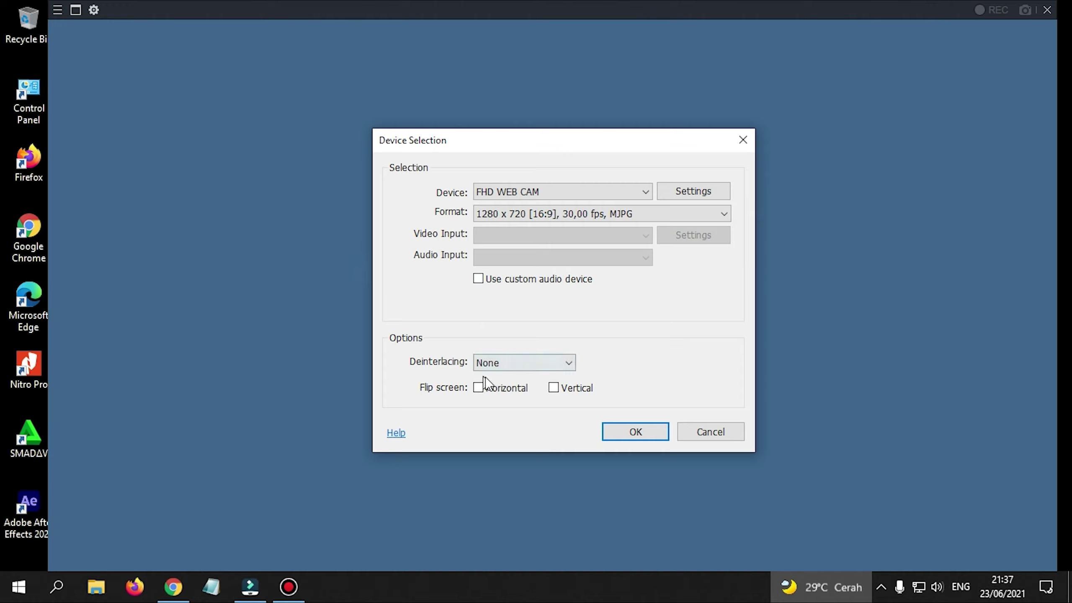
pyautogui.click(494, 364)
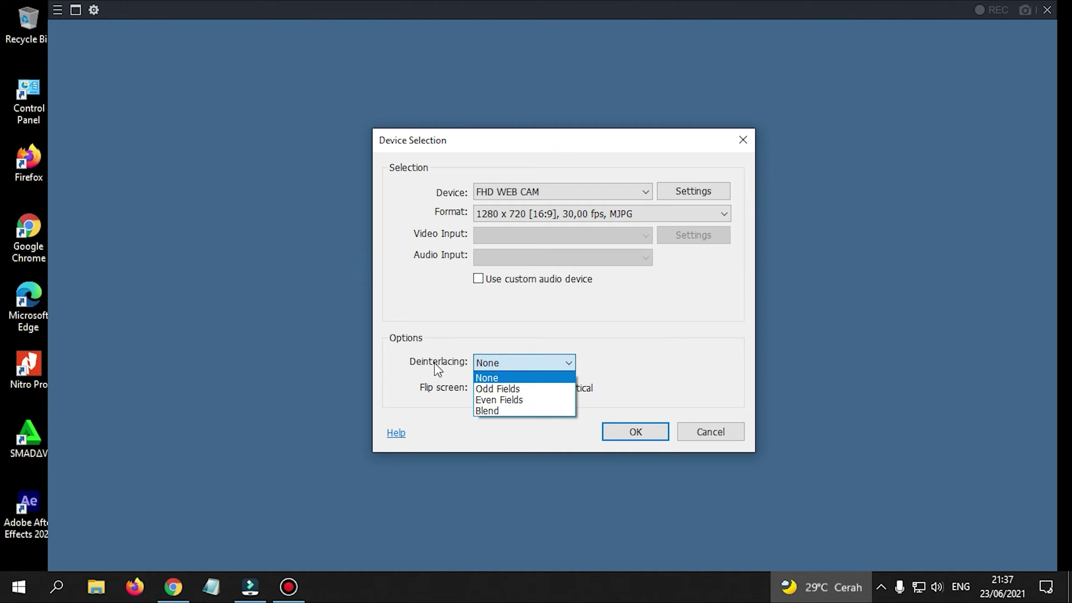
pyautogui.click(509, 362)
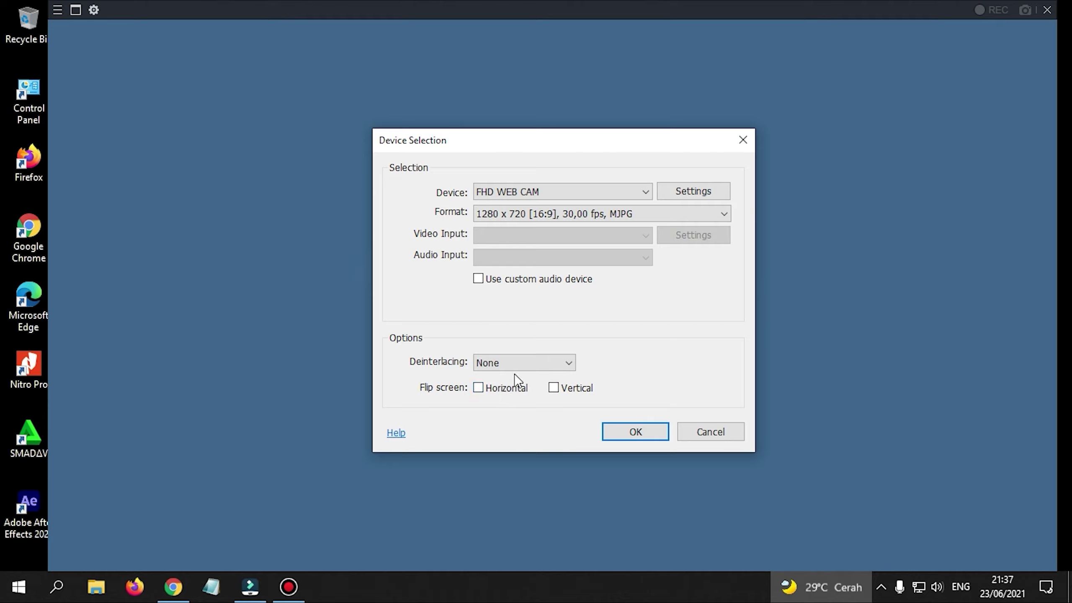
# Connect to FHD WEB CAM, retrying the device selection, to preview its feed and close the device recording window
pyautogui.click(644, 431)
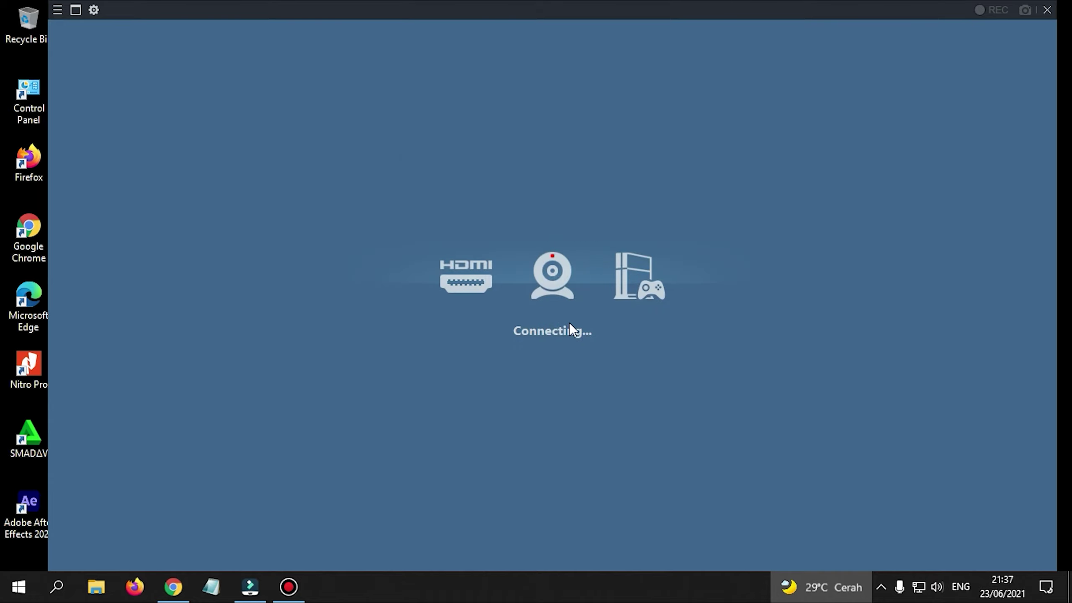
pyautogui.press('Return')
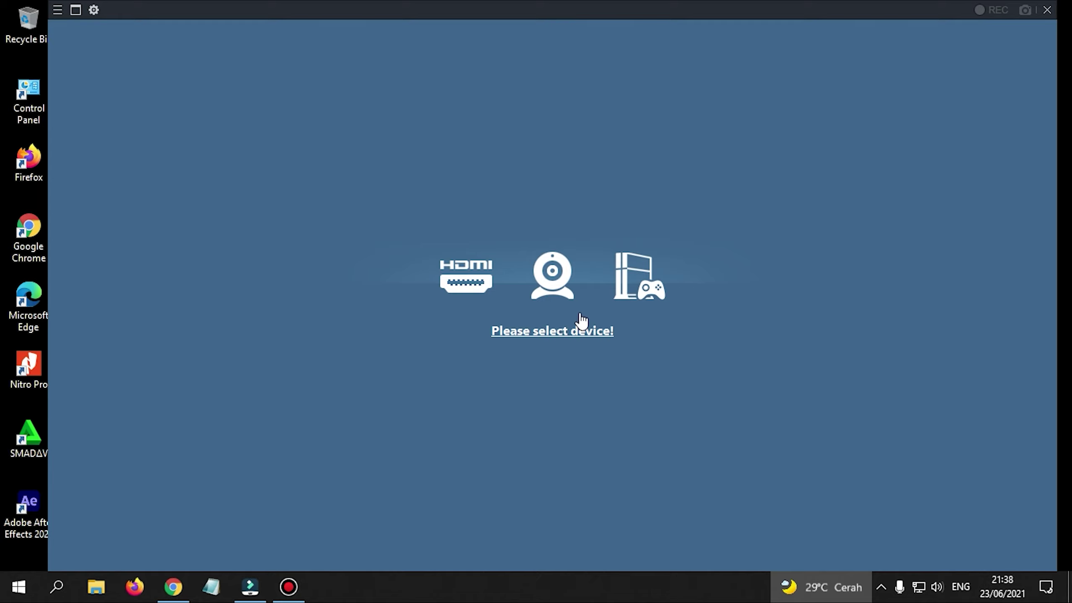
pyautogui.click(584, 332)
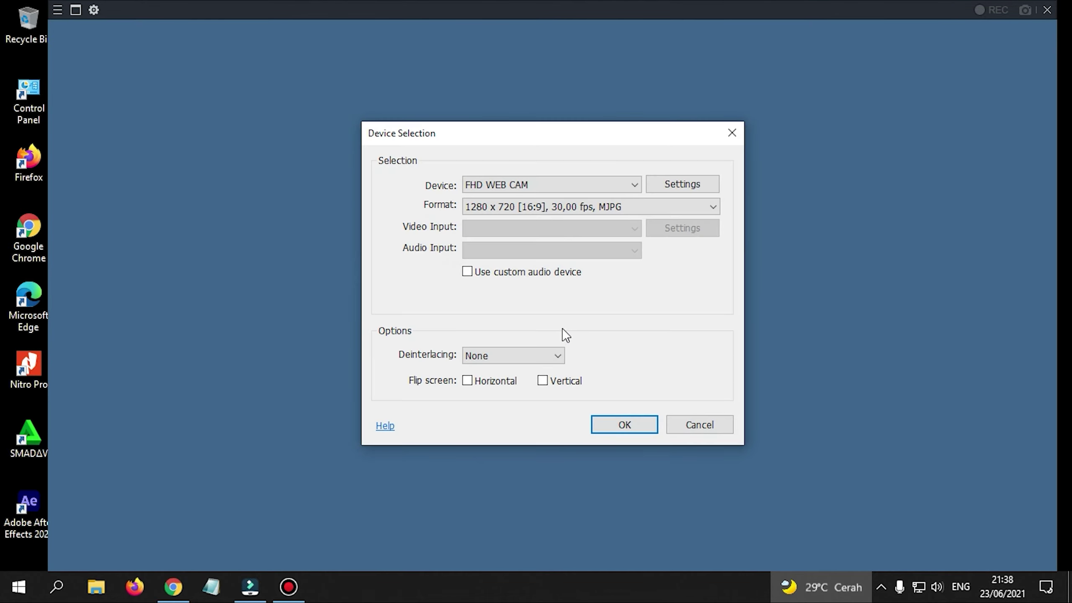
pyautogui.click(633, 425)
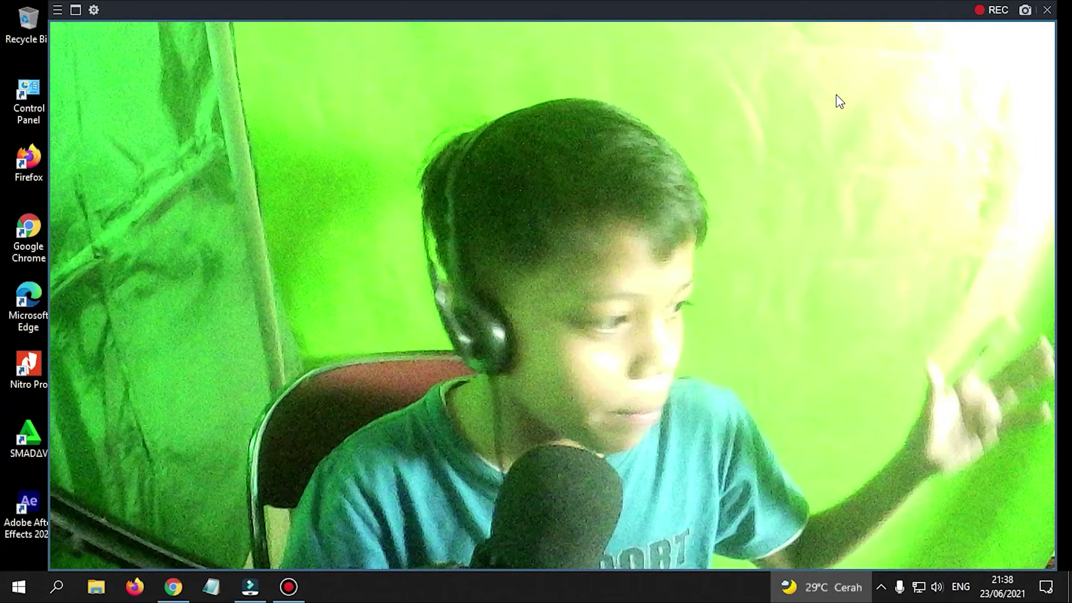
pyautogui.click(1048, 8)
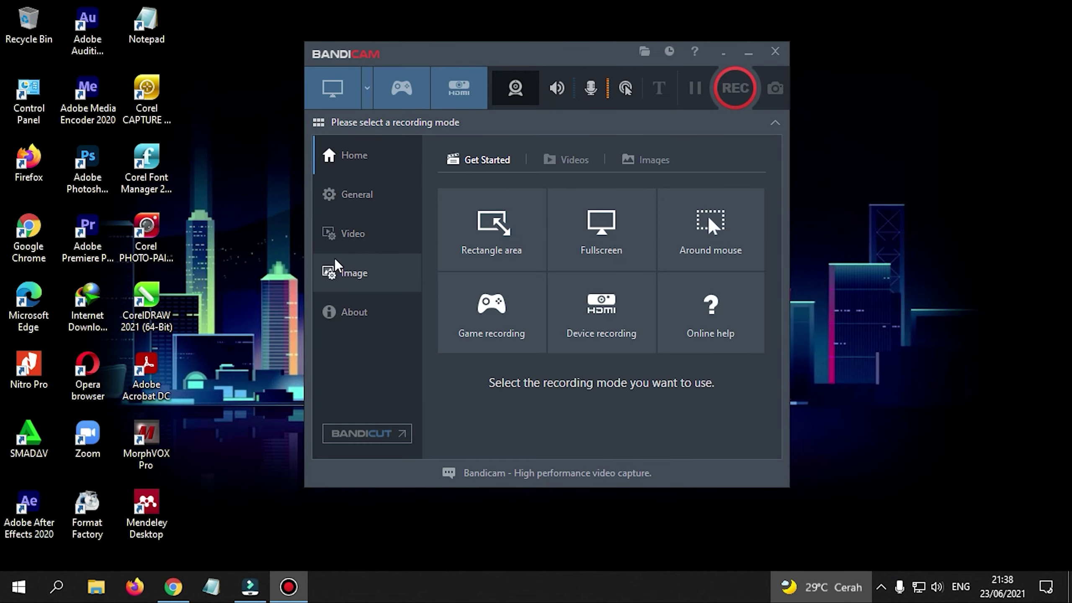
# Open the video recording settings, look over the mouse effects and bring up the webcam overlay options
pyautogui.click(341, 248)
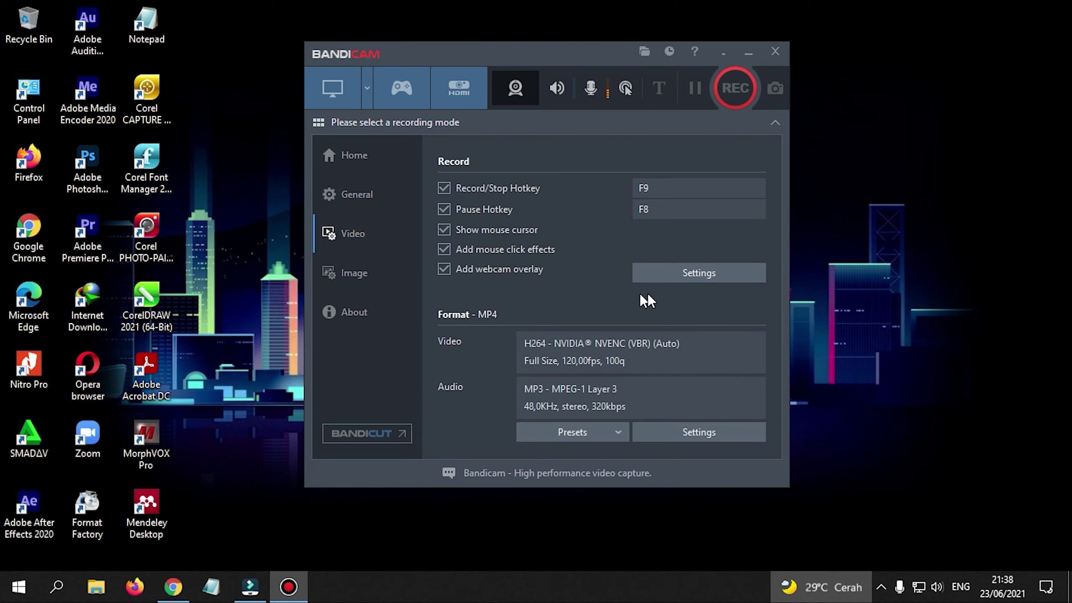
pyautogui.click(713, 271)
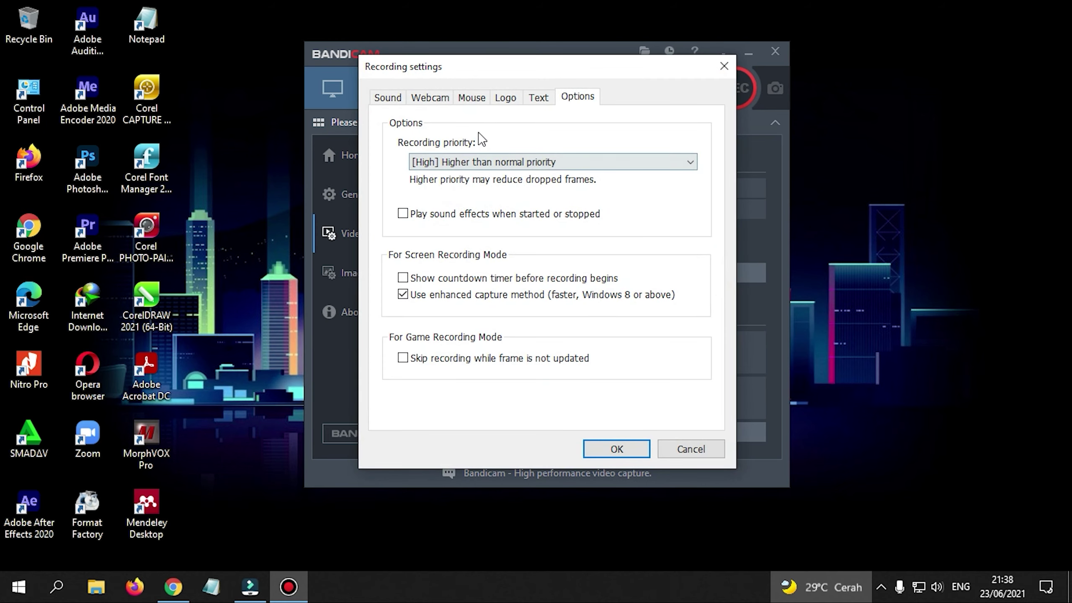
pyautogui.click(459, 98)
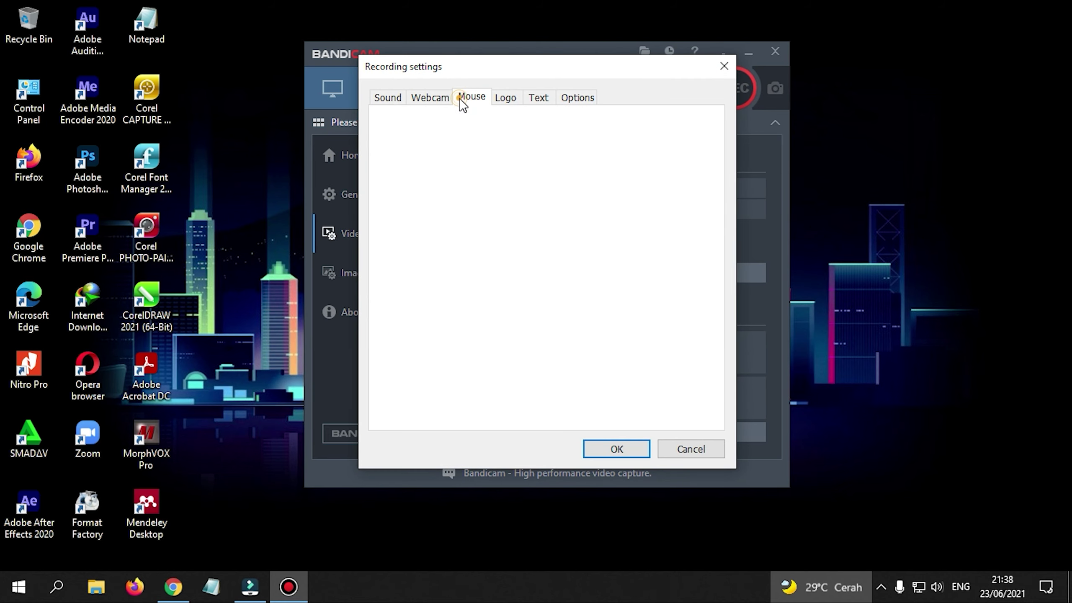
pyautogui.click(420, 102)
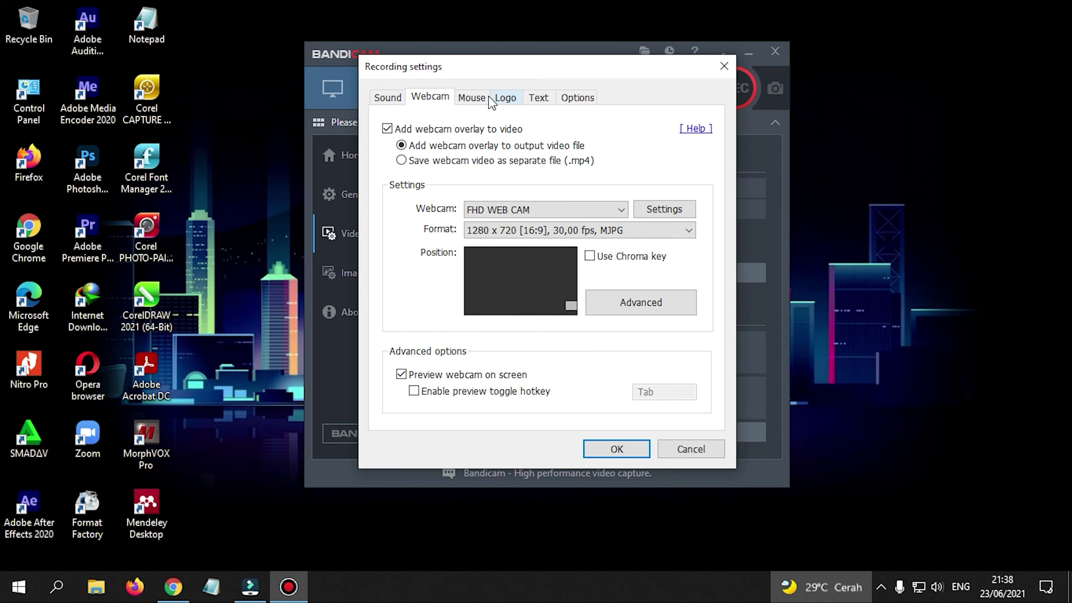
pyautogui.click(486, 97)
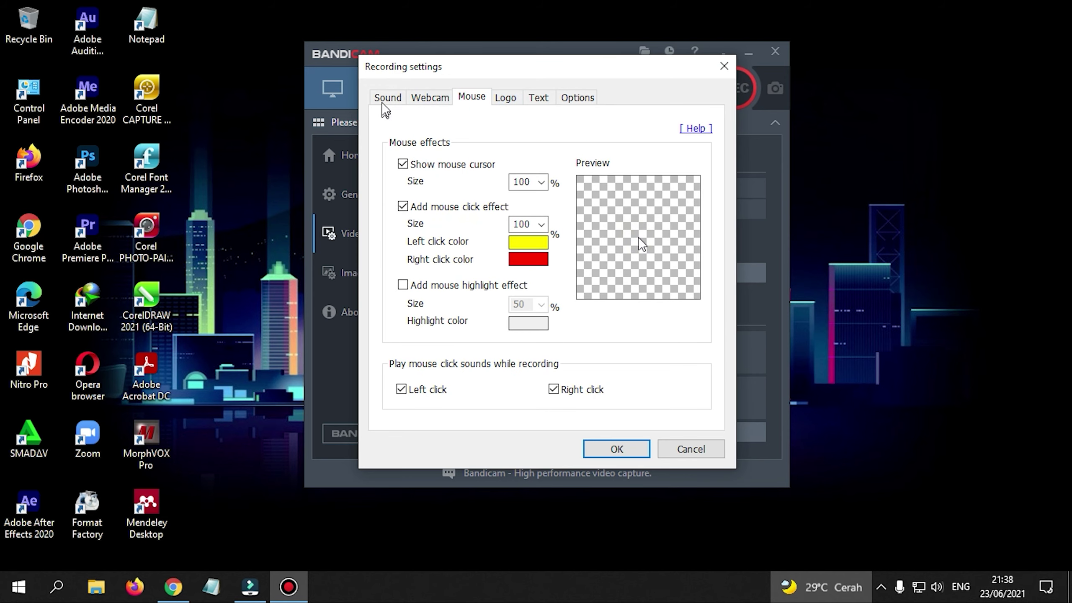
pyautogui.click(433, 101)
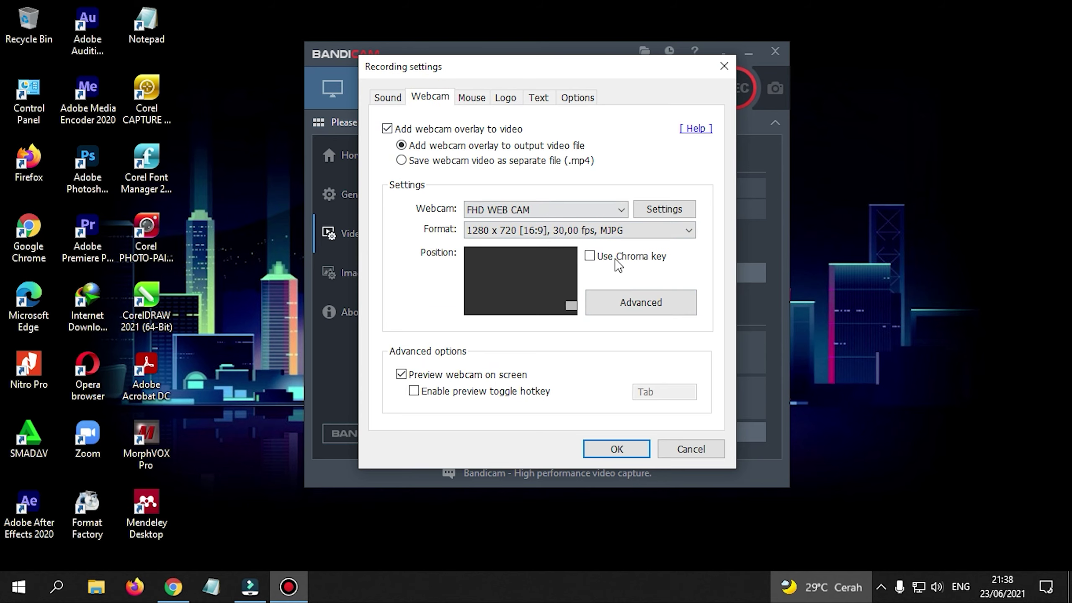
# Enable Chroma key in the advanced webcam settings and sample the light green backdrop from the preview as the key color
pyautogui.click(628, 303)
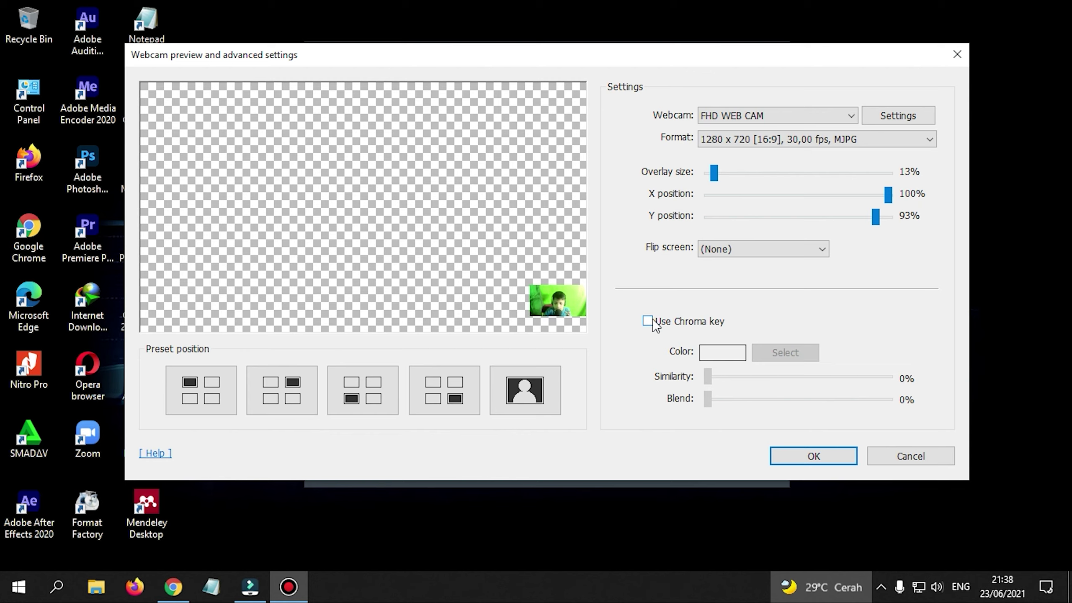
pyautogui.click(652, 320)
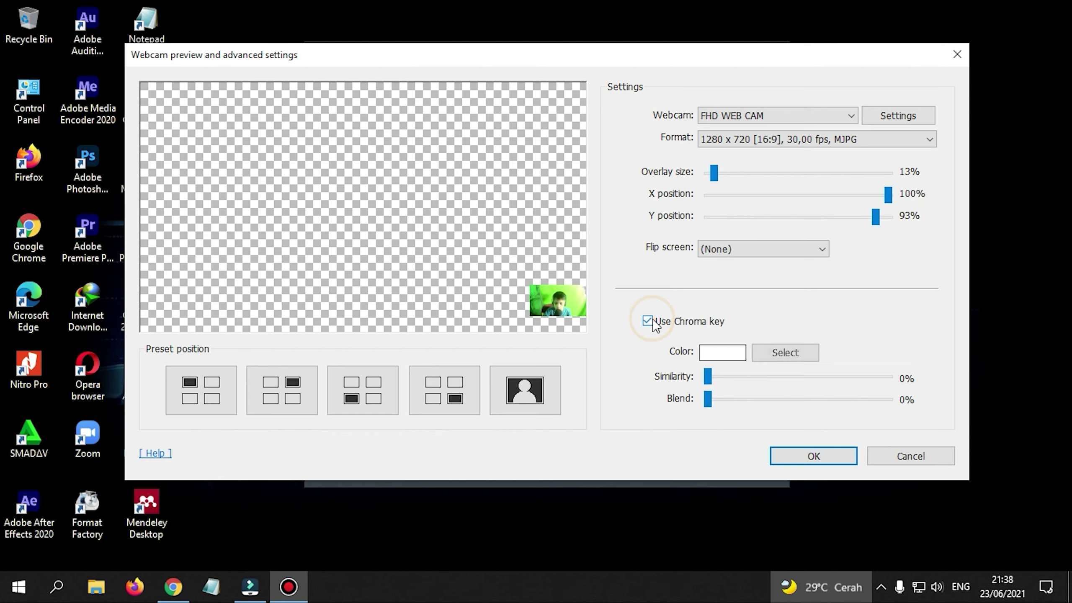
pyautogui.click(795, 352)
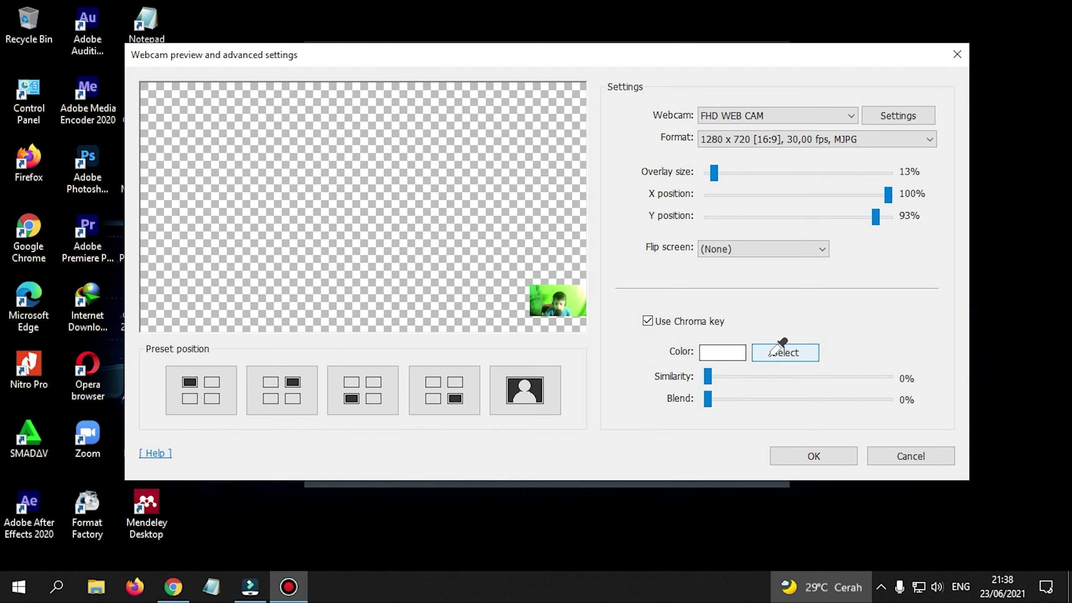
pyautogui.click(574, 303)
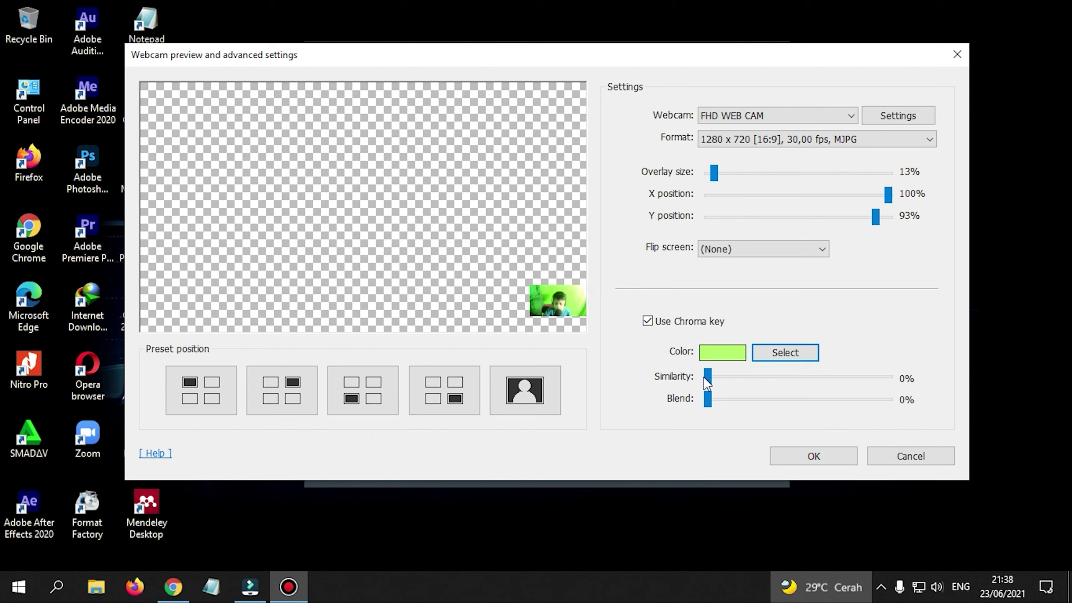
# Try a Chroma key similarity of 7%, reset it to 0%, and check the flip screen options while keeping None
pyautogui.moveTo(706, 380)
pyautogui.mouseDown()
pyautogui.moveTo(778, 380)
pyautogui.moveTo(717, 368)
pyautogui.mouseUp()
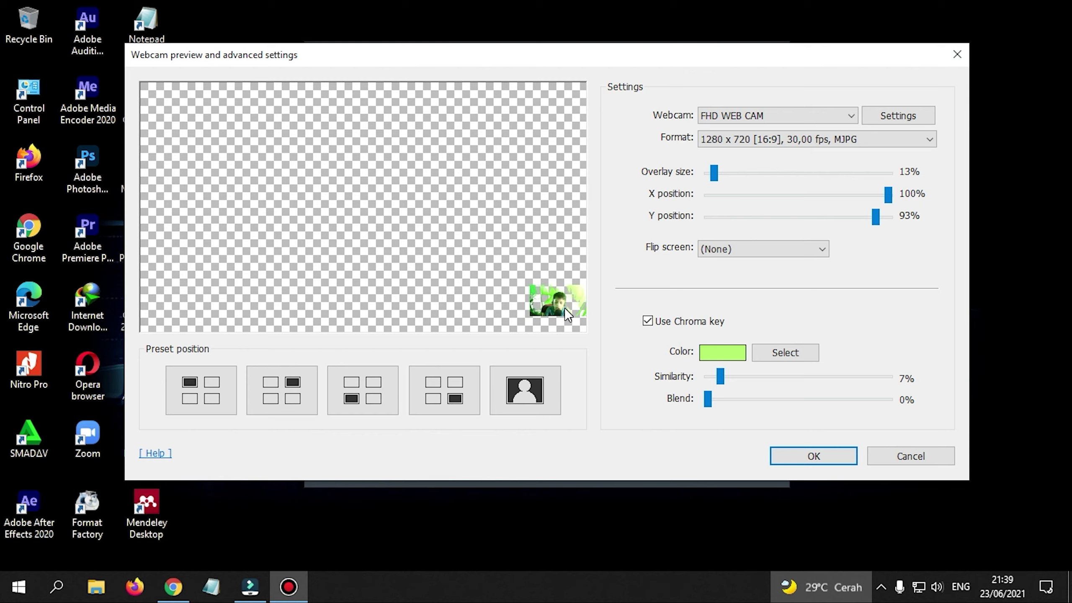
pyautogui.moveTo(721, 378); pyautogui.dragTo(701, 408)
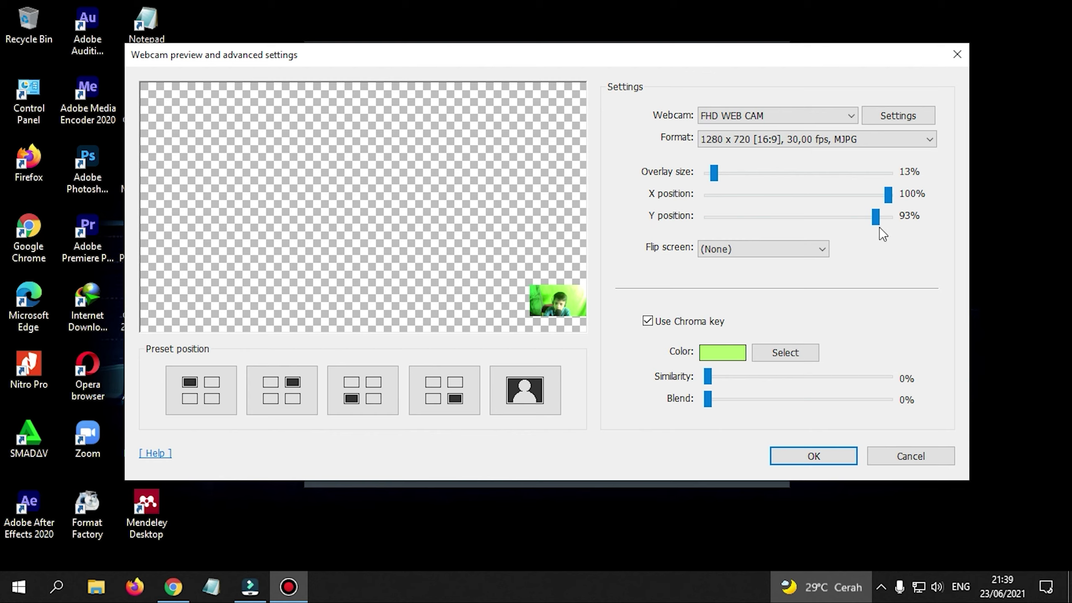
pyautogui.click(774, 245)
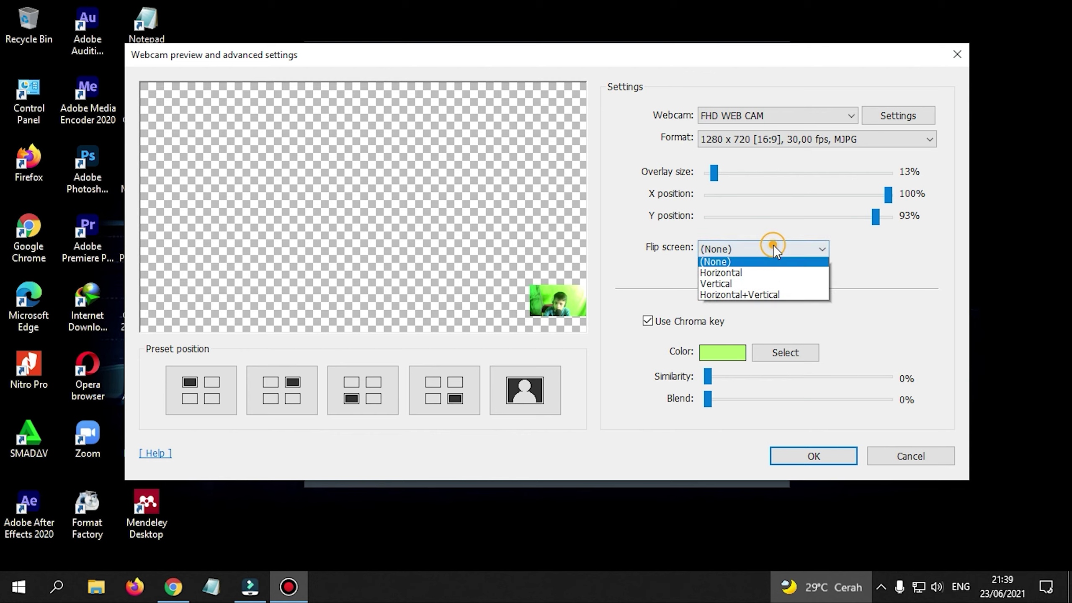
pyautogui.click(774, 248)
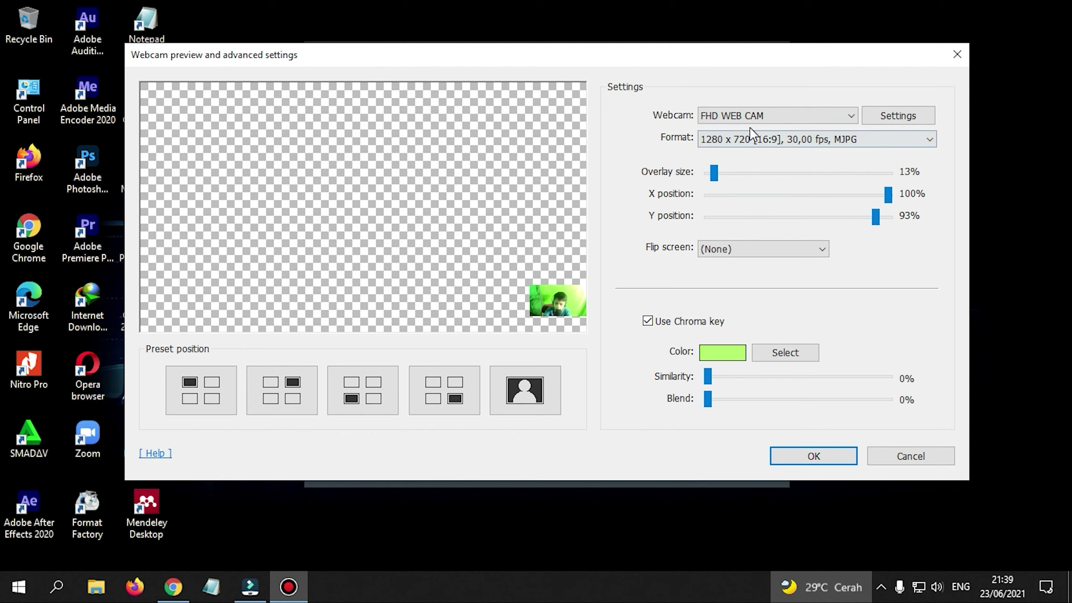
# Apply the advanced webcam and recording settings, and return to the home page of recording modes
pyautogui.click(813, 451)
pyautogui.click(615, 447)
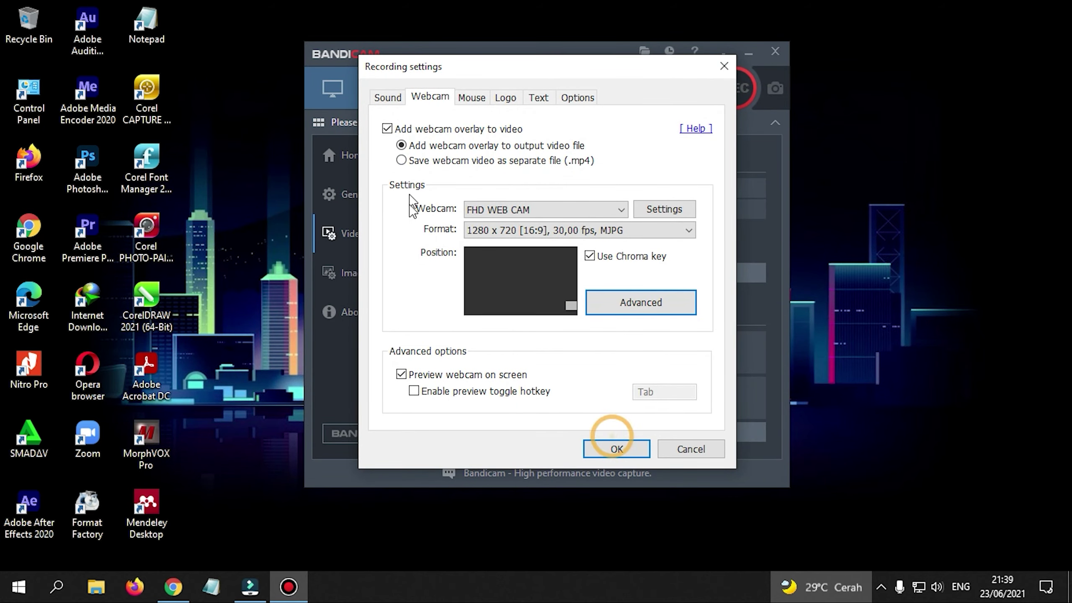
pyautogui.click(358, 148)
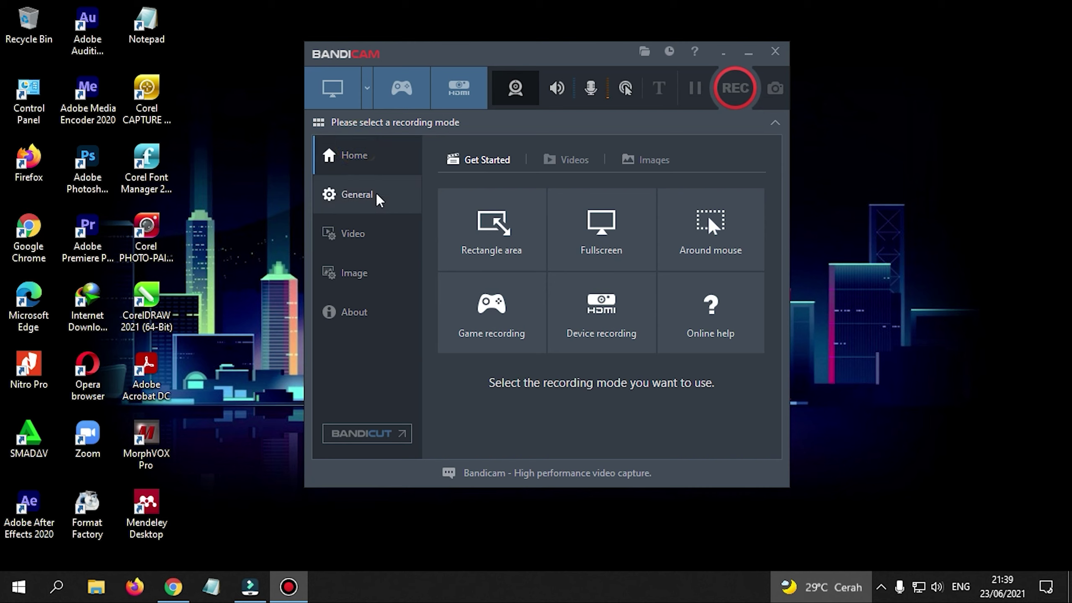
# Set the screen recording mode to Fullscreen on Display 1 and shift the program window slightly
pyautogui.click(367, 98)
pyautogui.moveTo(370, 215)
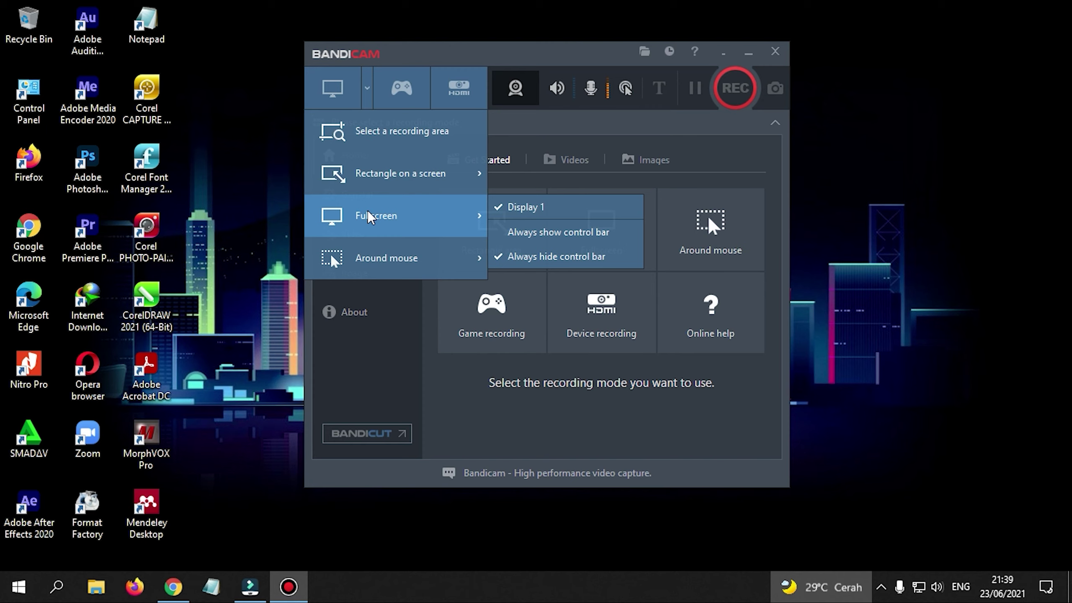
pyautogui.click(369, 215)
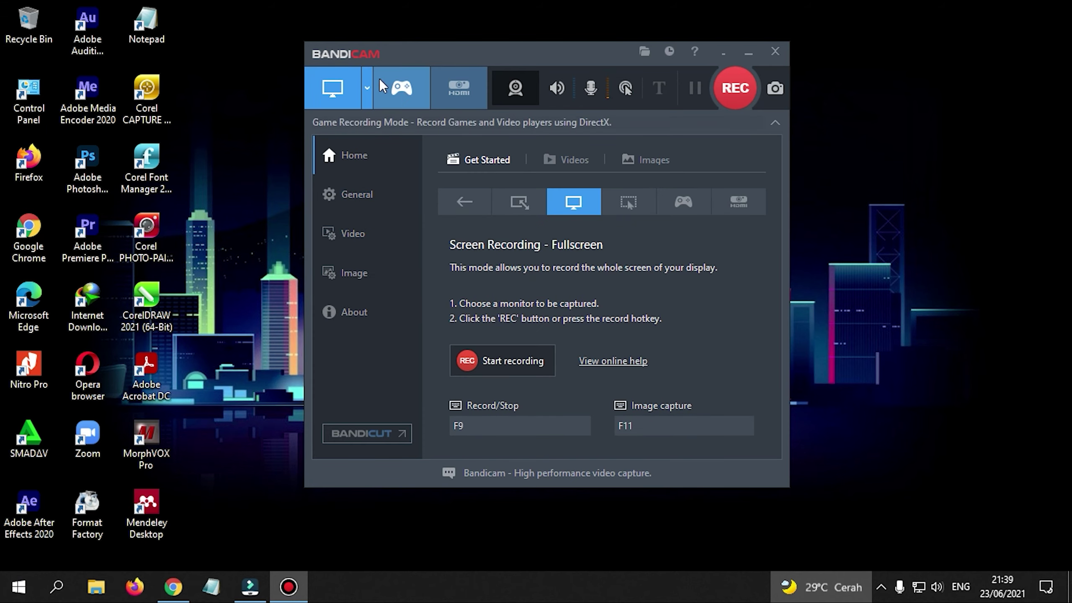
pyautogui.click(367, 80)
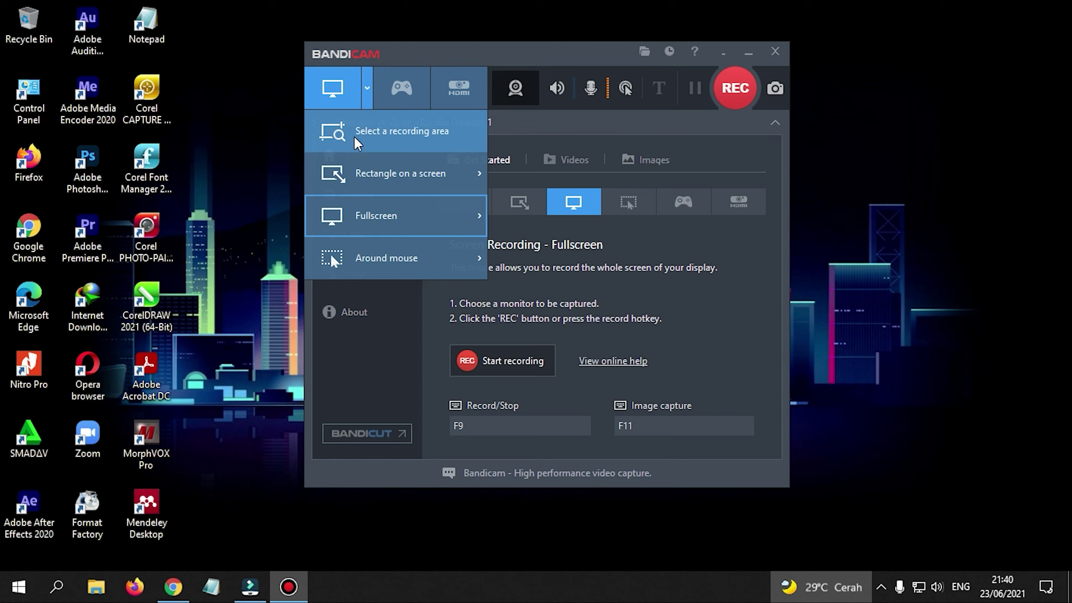
pyautogui.click(353, 228)
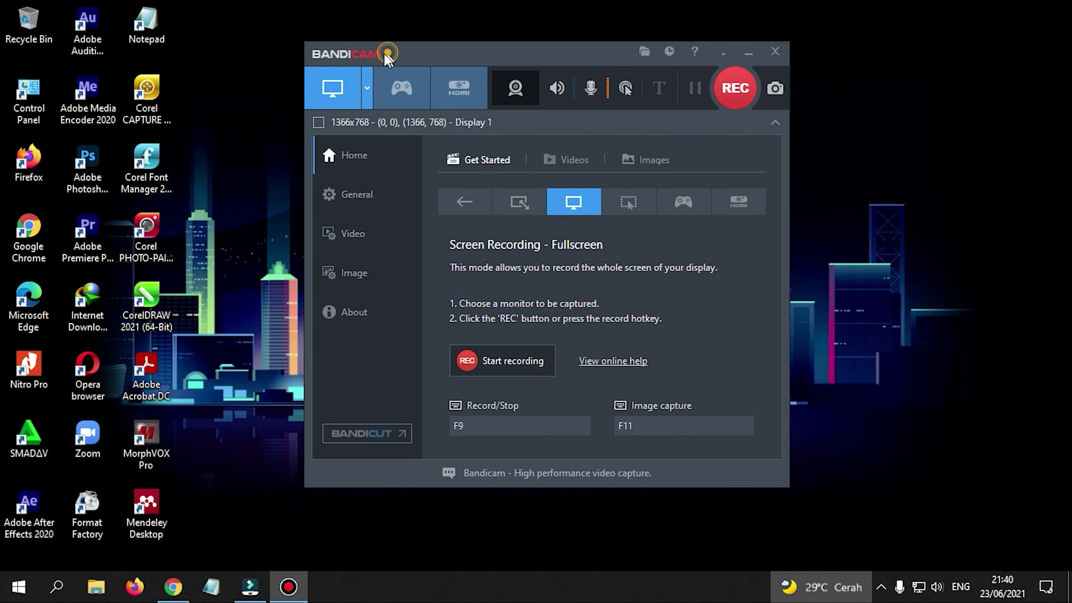
pyautogui.moveTo(382, 59); pyautogui.dragTo(372, 65)
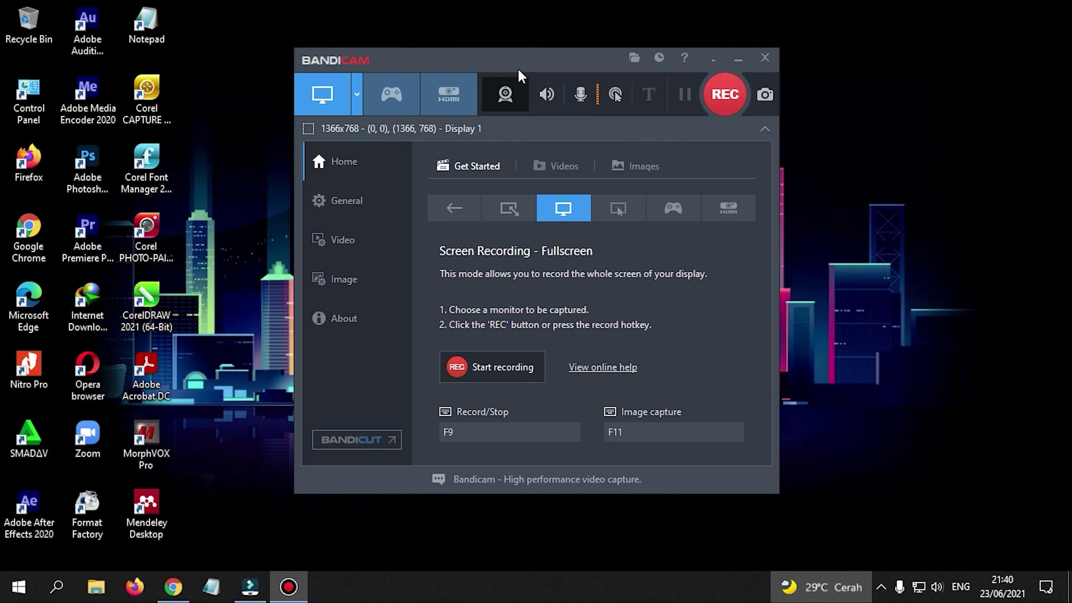
# Choose Speakers (Realtek High Definition Audio) as the primary speaker device for recording and apply the sound settings
pyautogui.click(547, 93)
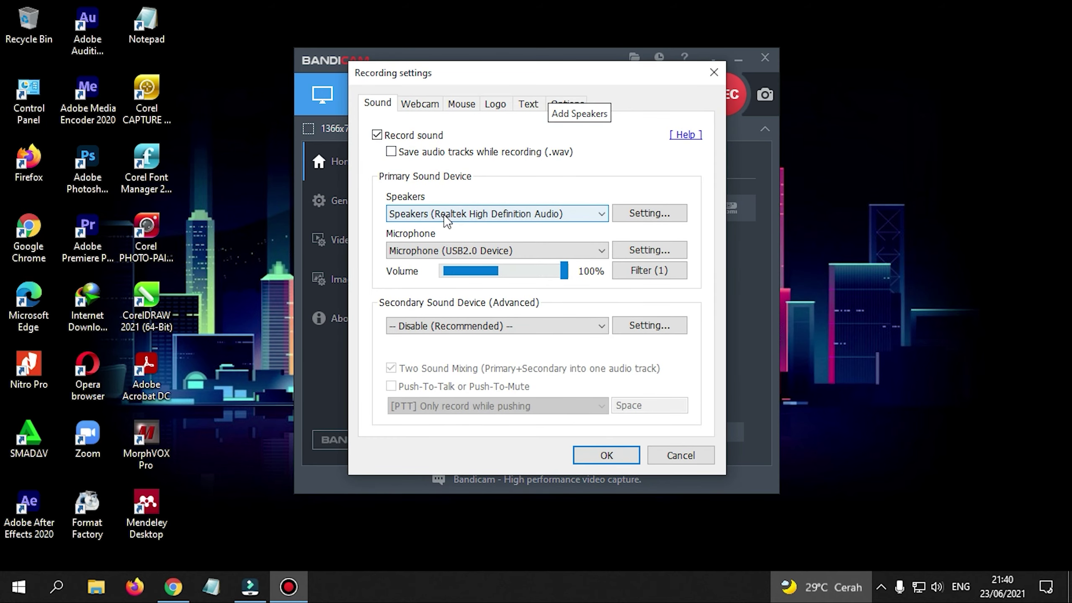
pyautogui.click(445, 215)
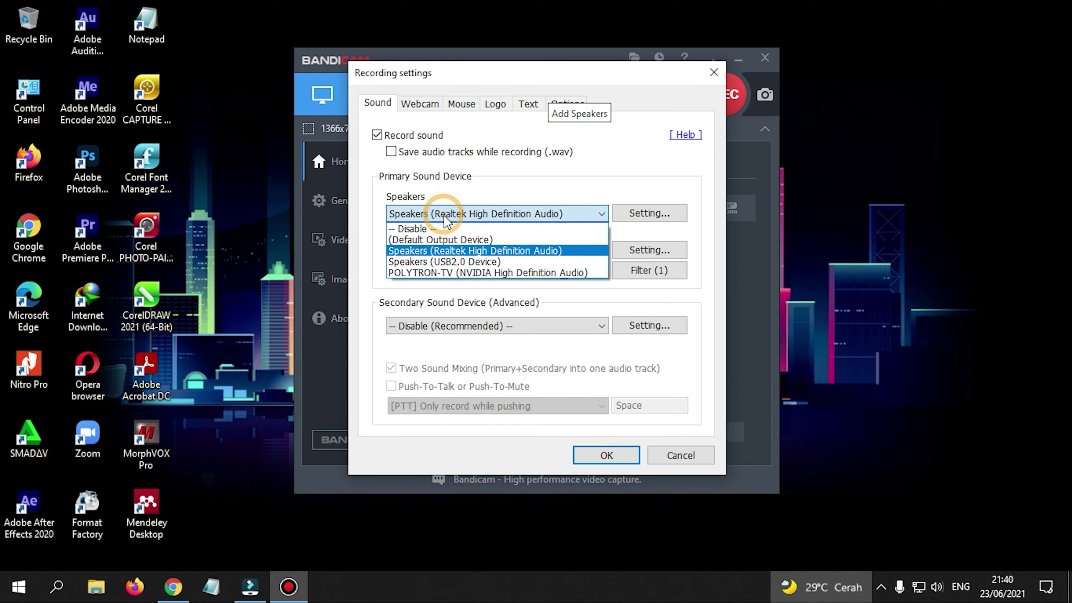
pyautogui.click(465, 251)
pyautogui.click(608, 455)
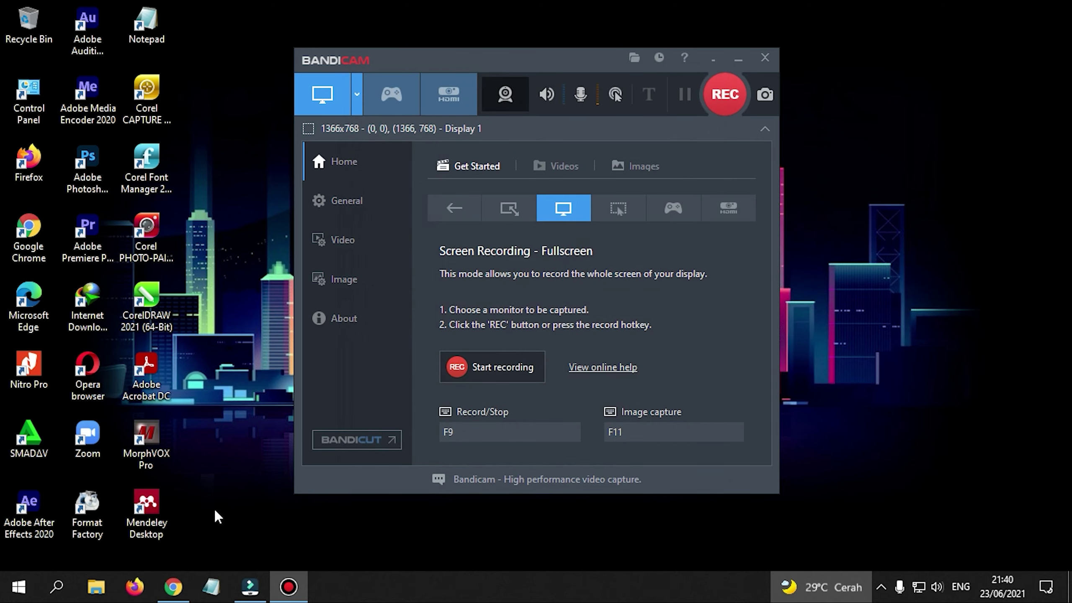
# Play the Lagu MP3 from the Downloads folder in File Explorer and raise the Groove Music volume to about half
pyautogui.click(96, 587)
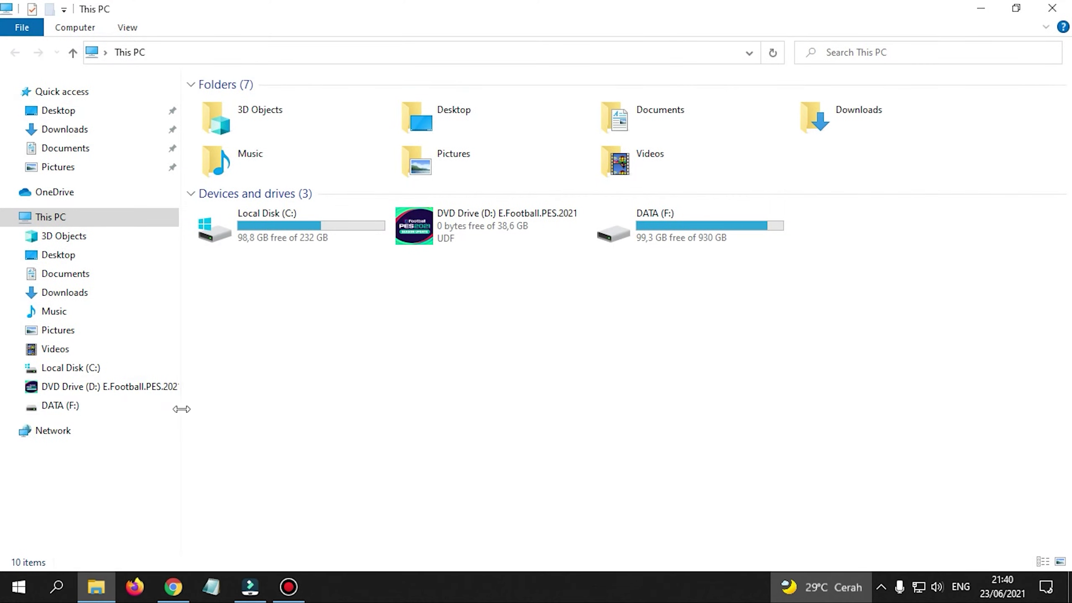
pyautogui.click(106, 407)
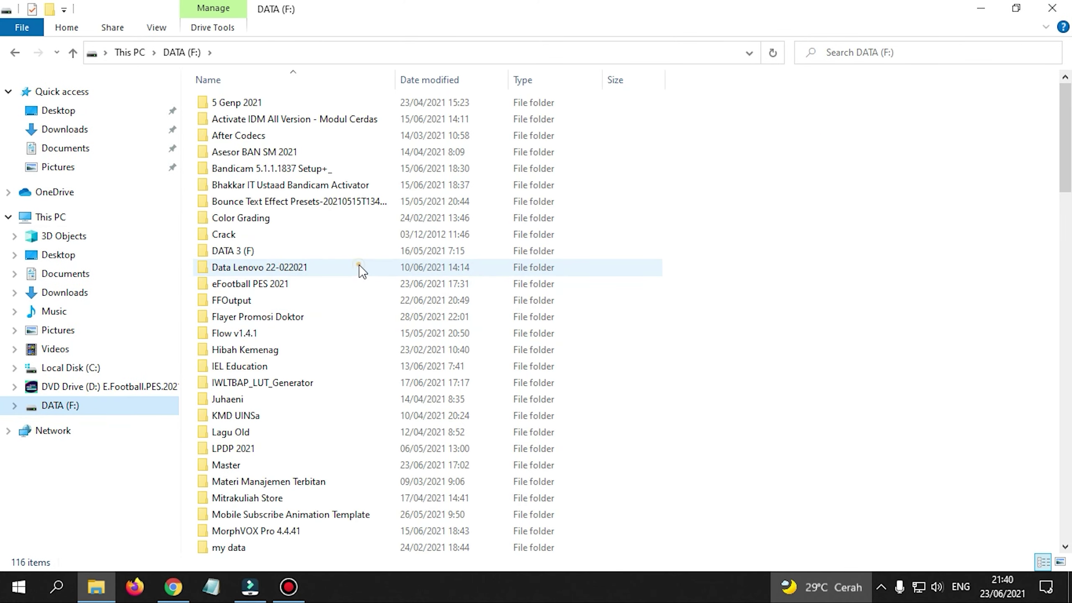
pyautogui.click(68, 130)
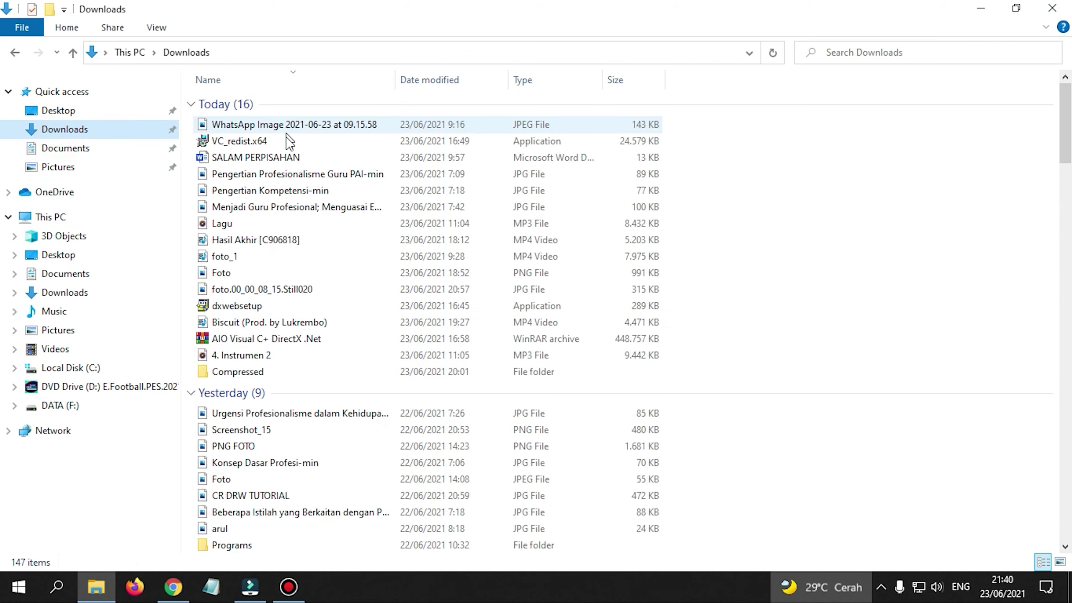
pyautogui.click(259, 228)
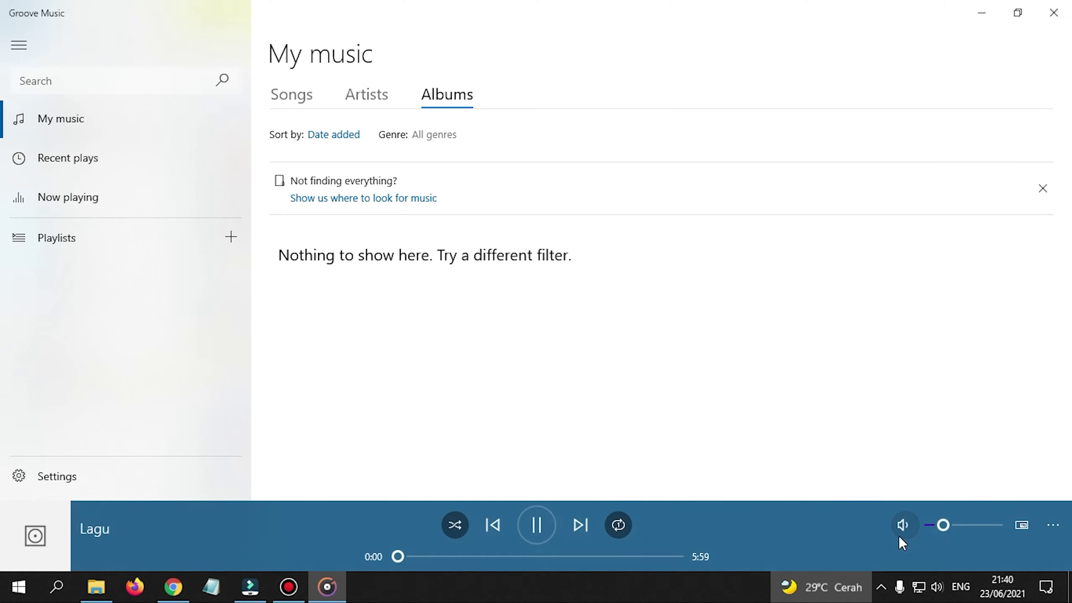
pyautogui.click(963, 524)
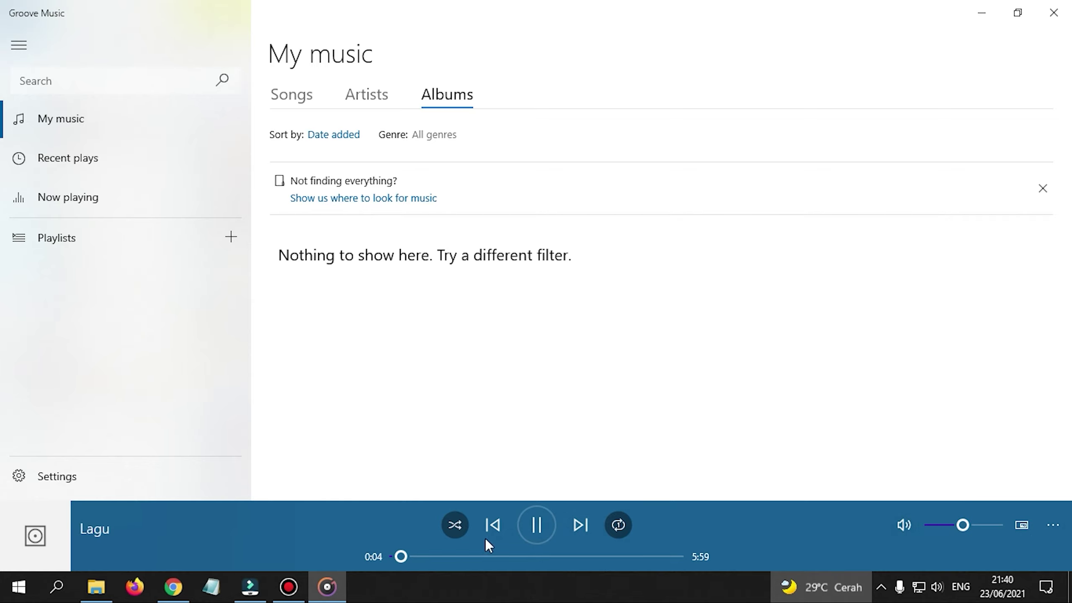
# Switch to Bandicam to check the speaker level meter against the playing song, and close Groove Music and File Explorer
pyautogui.click(289, 586)
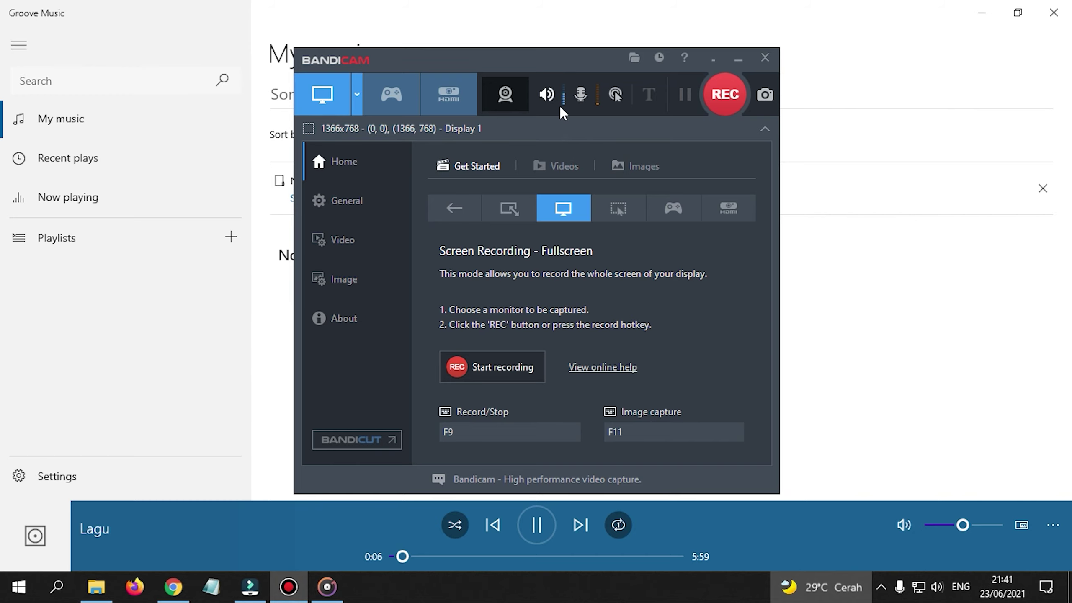
pyautogui.click(938, 525)
pyautogui.click(331, 586)
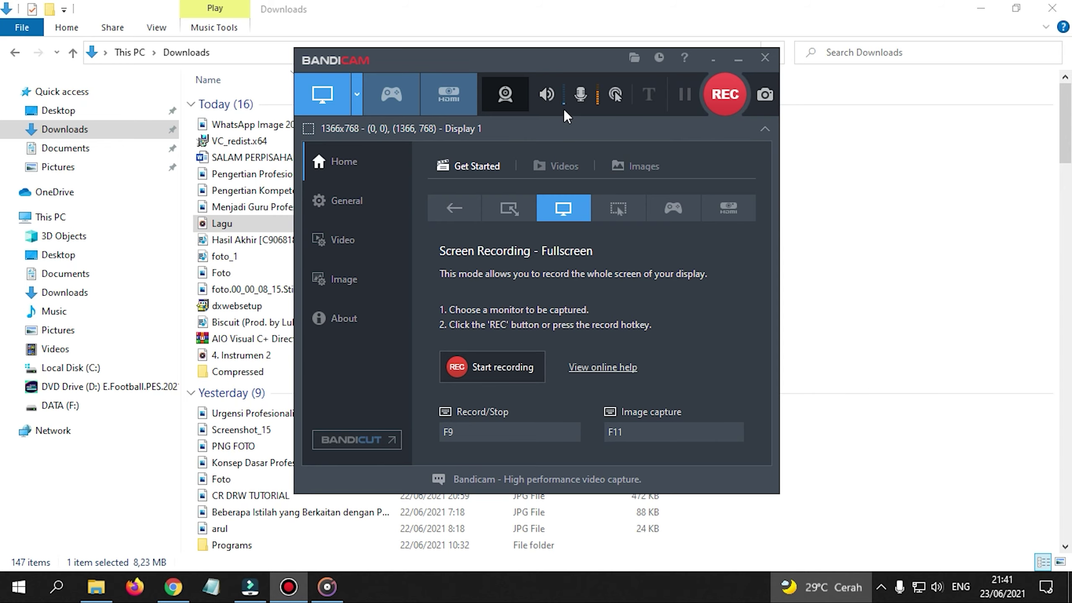
pyautogui.click(327, 586)
pyautogui.hotkey('alt', 'F4')
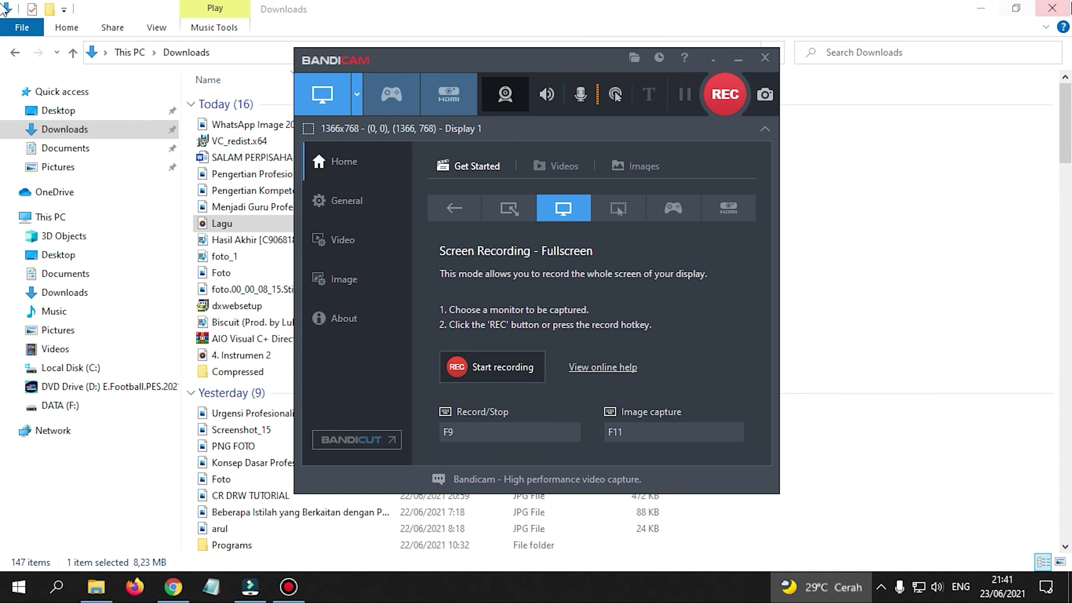
pyautogui.click(1051, 8)
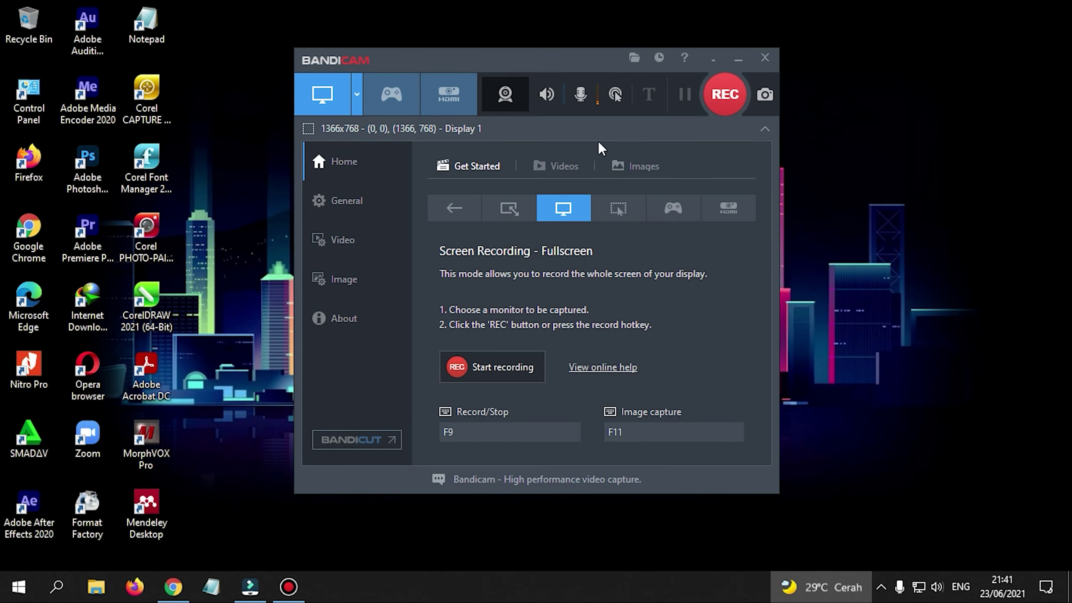
# Start a fullscreen recording with the webcam overlay and look over the home page and video recording settings, including the record/stop hotkey
pyautogui.click(736, 99)
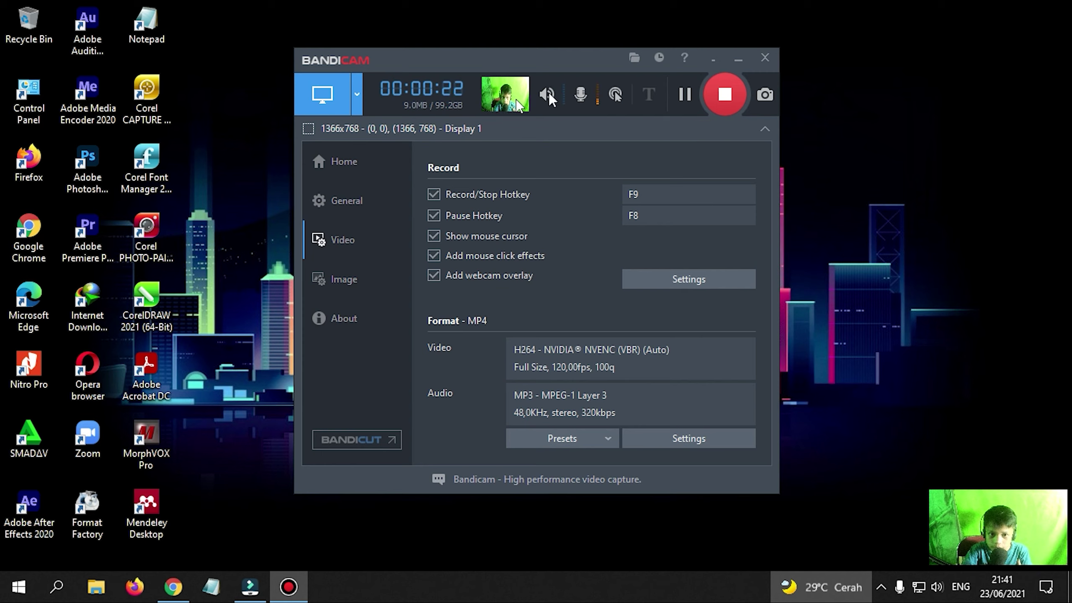
pyautogui.click(376, 168)
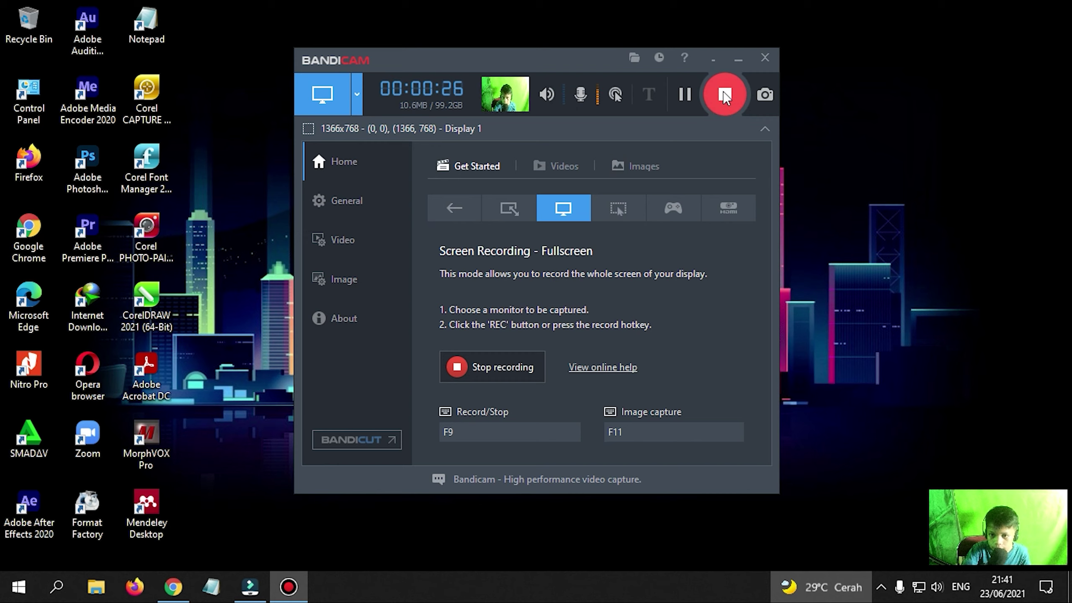
pyautogui.click(373, 240)
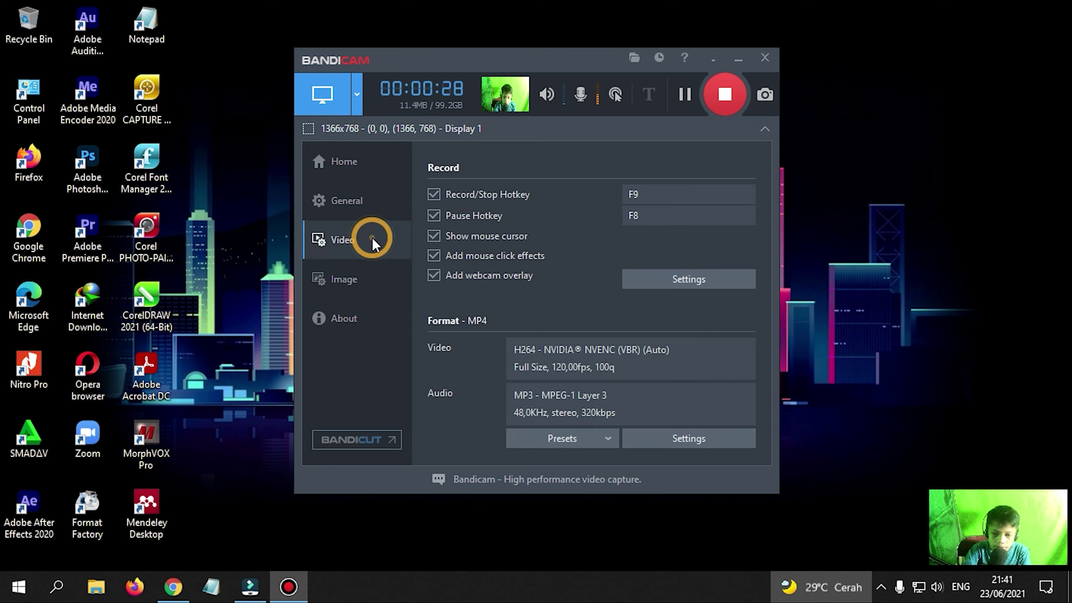
pyautogui.click(641, 193)
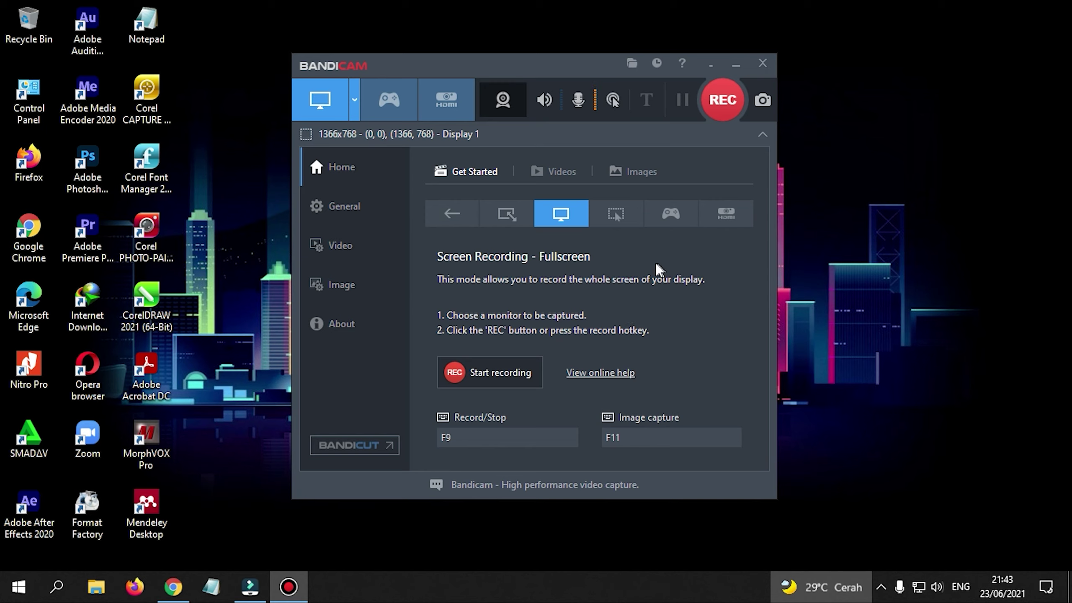
pyautogui.click(544, 170)
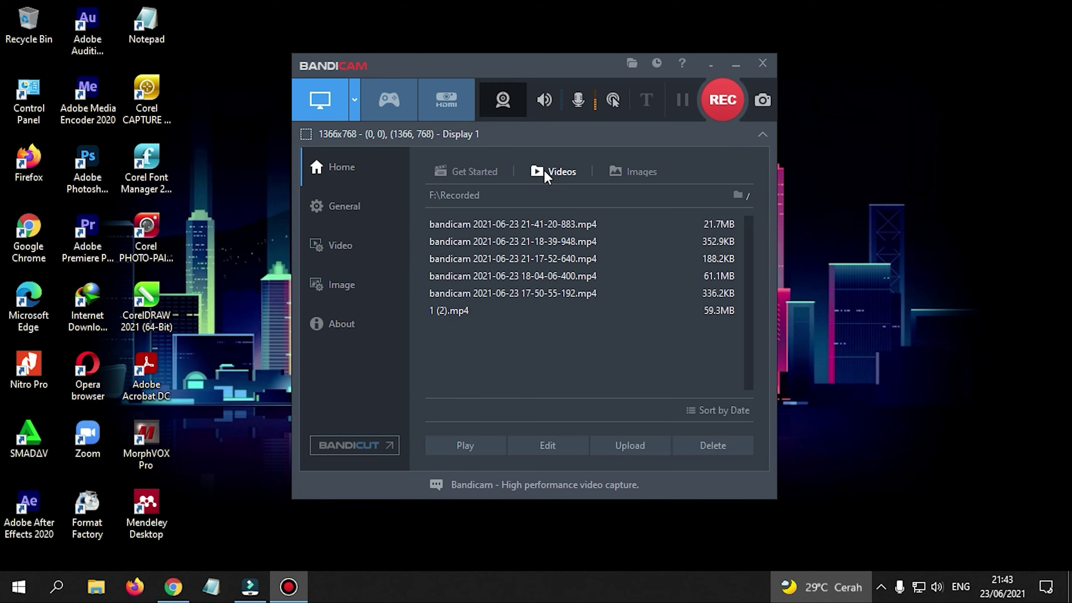
pyautogui.click(598, 381)
pyautogui.click(535, 224)
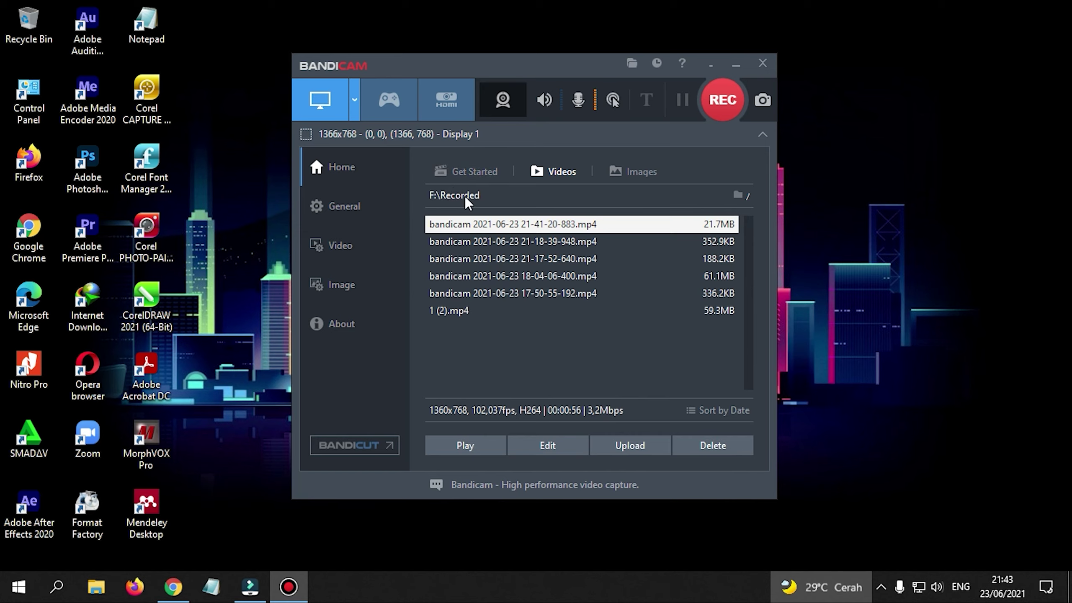
pyautogui.click(738, 195)
pyautogui.click(553, 343)
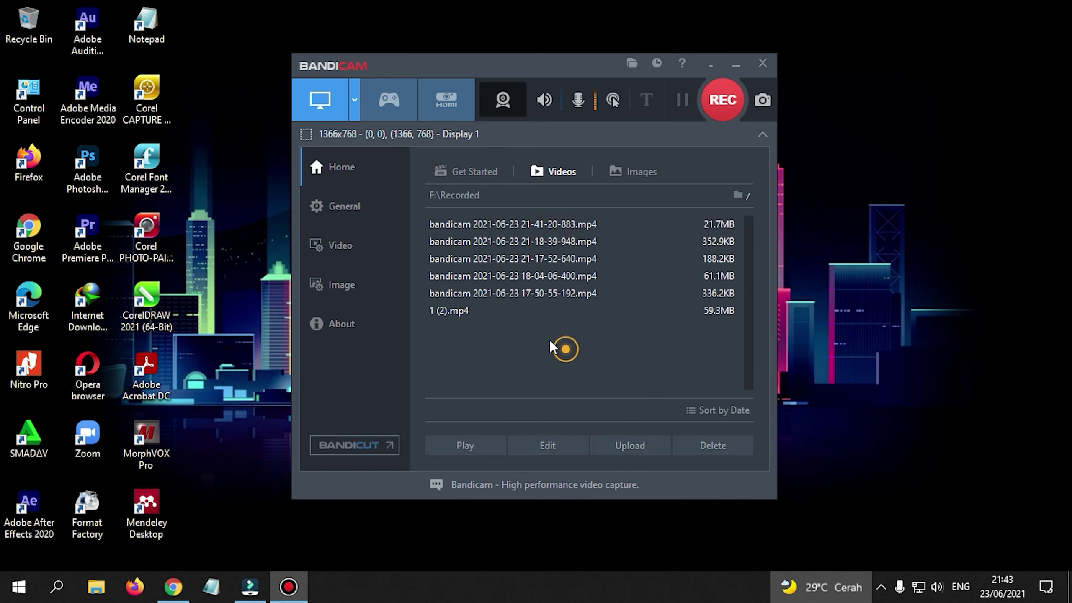
# Check the video settings and the output folder in the general options, and return to the recorded videos list
pyautogui.click(357, 254)
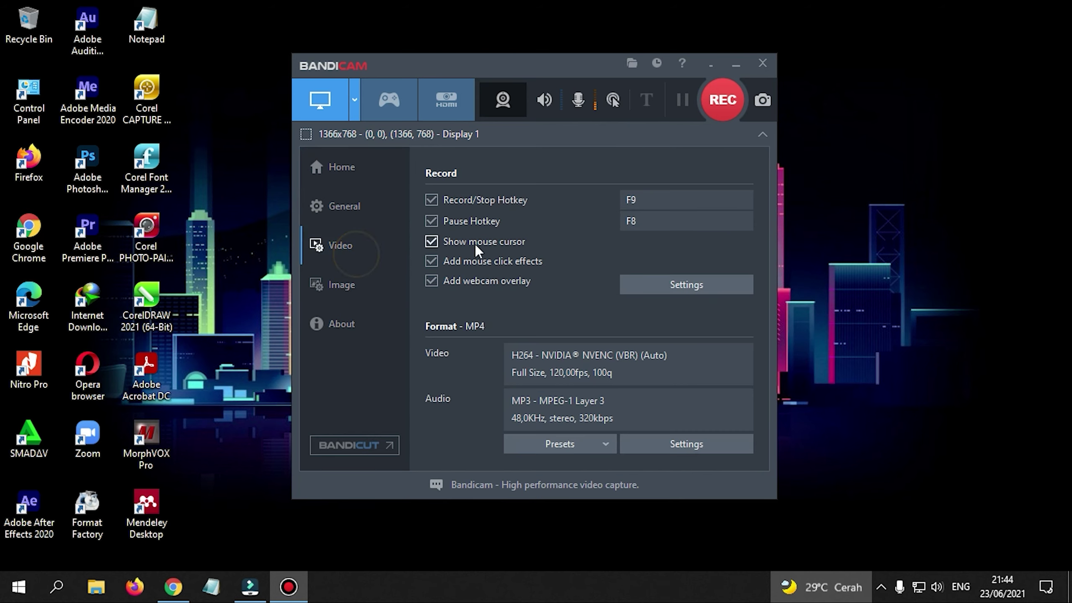
pyautogui.click(370, 204)
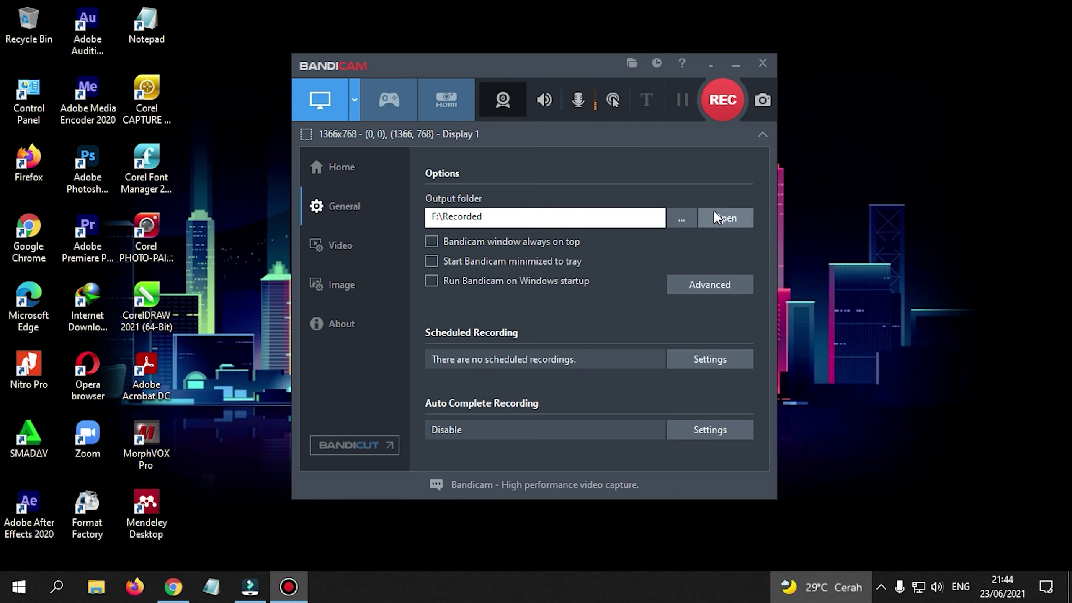
pyautogui.click(335, 173)
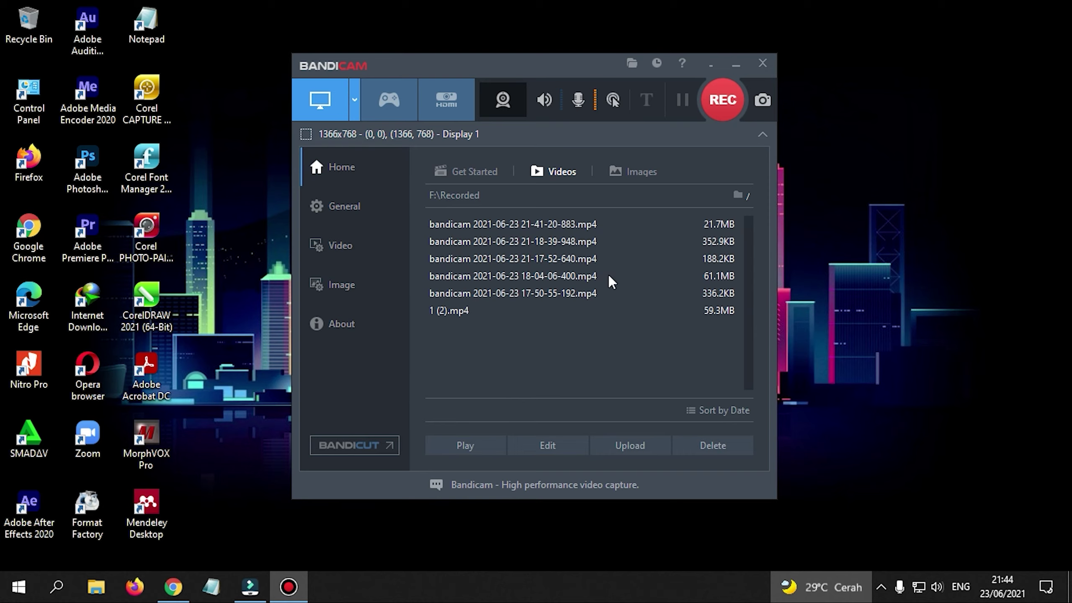
pyautogui.doubleClick(577, 224)
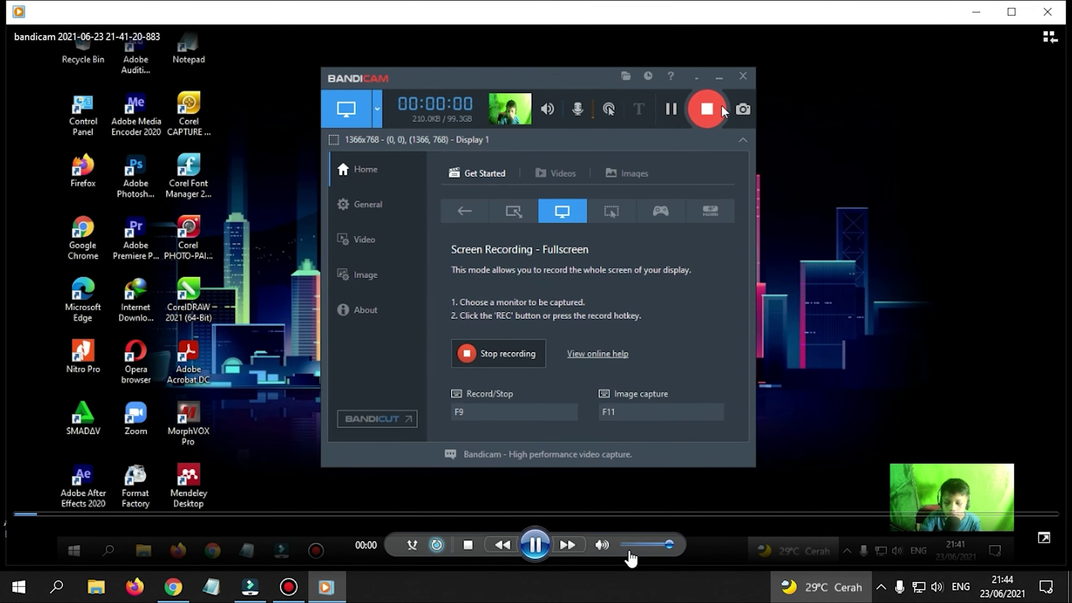
pyautogui.click(642, 546)
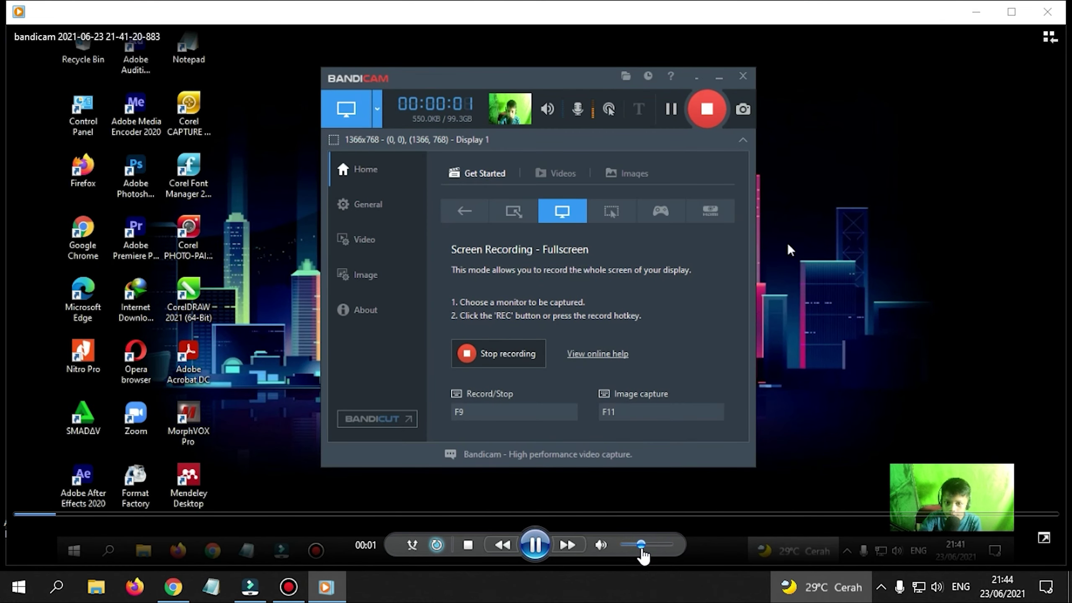
pyautogui.moveTo(642, 546); pyautogui.dragTo(625, 545)
pyautogui.click(757, 514)
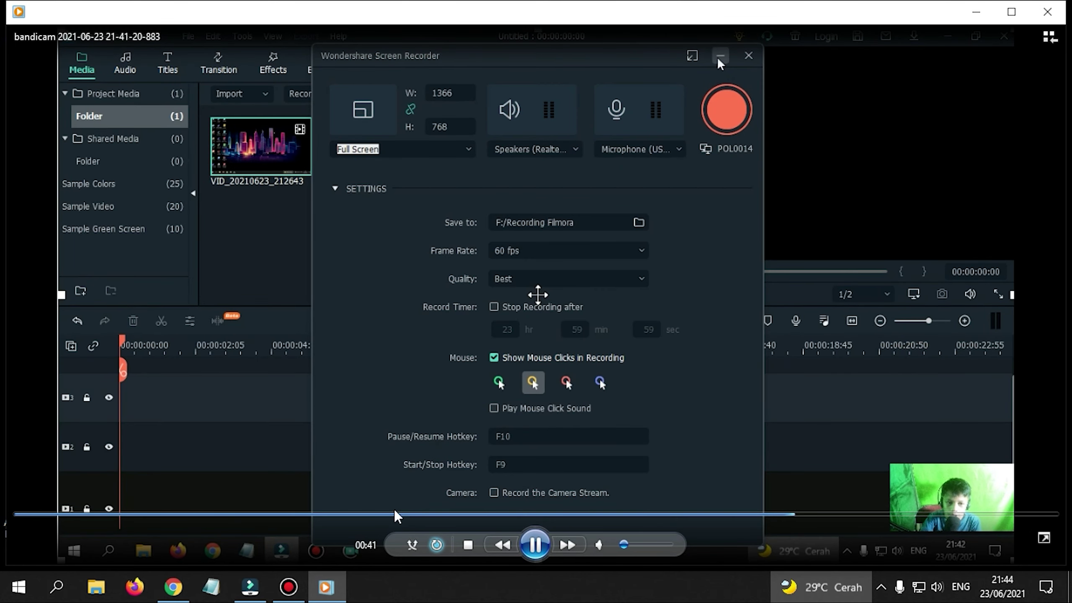
pyautogui.hotkey('alt', 'F4')
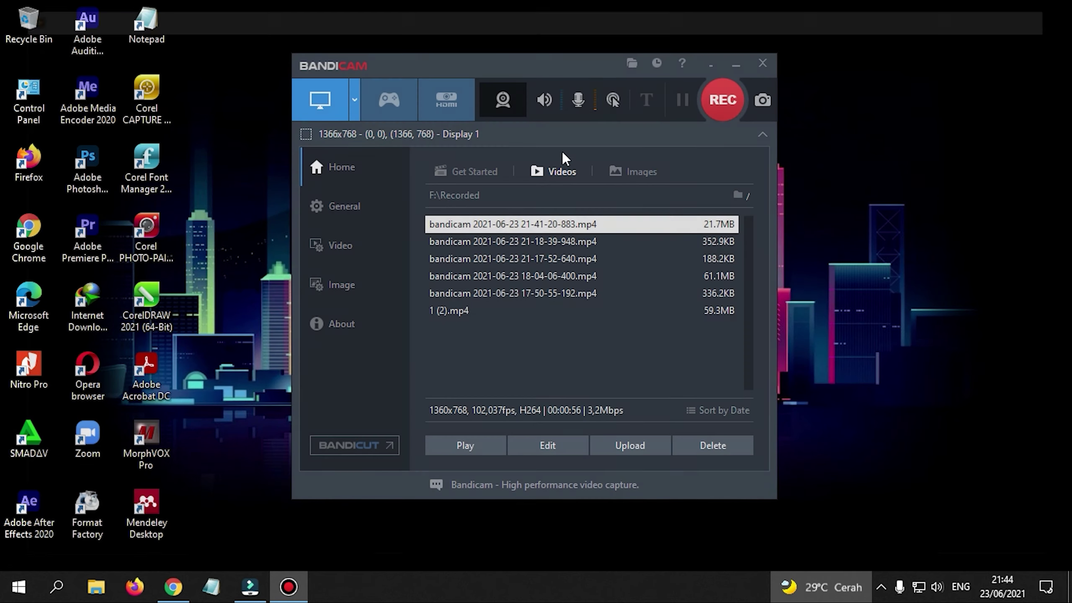
pyautogui.click(512, 361)
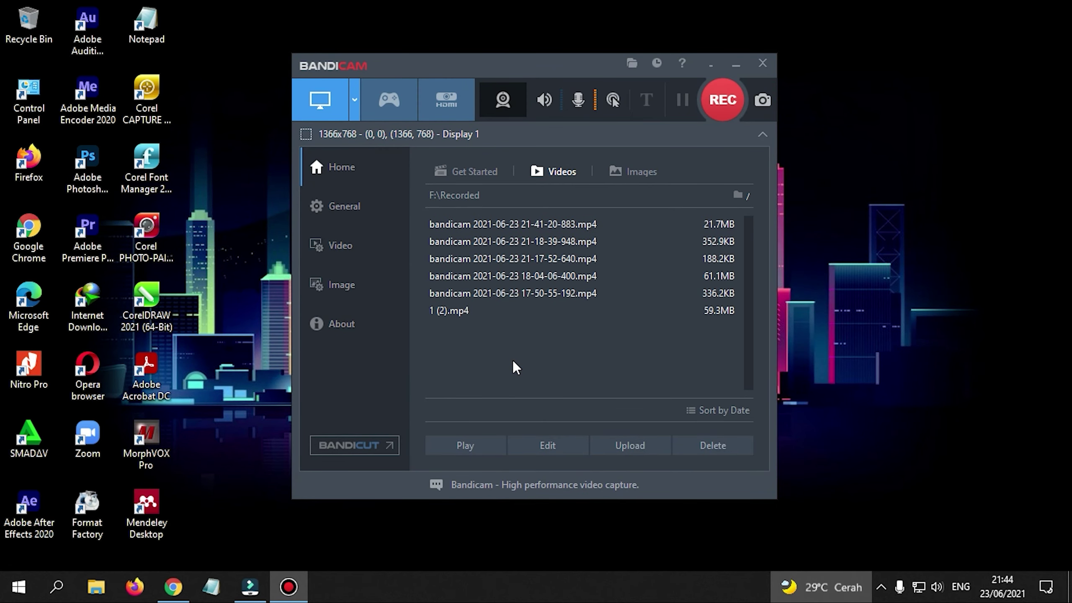